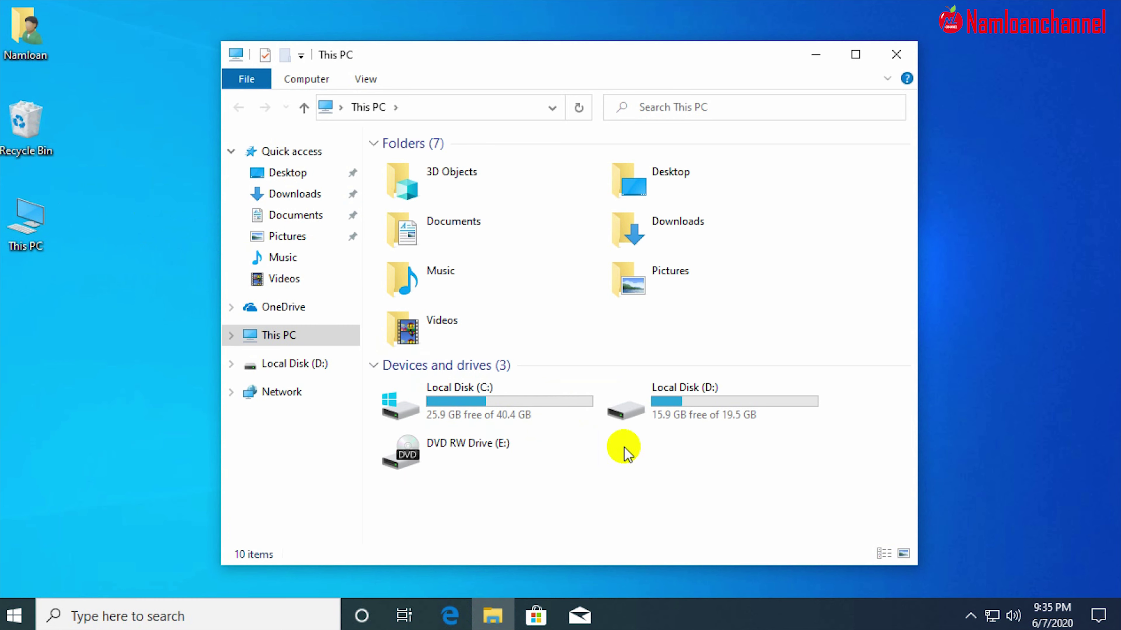
- Open Local Disk (D:) and locate the Win10_1909_English_x32 disc image file
double_click(657, 419)
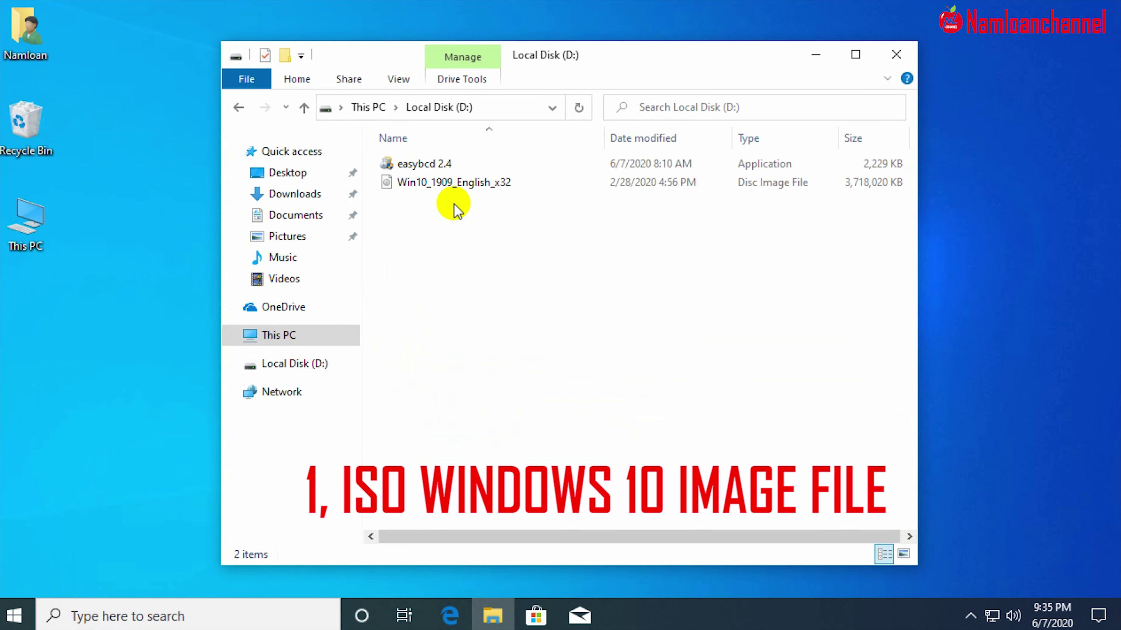
mouse_move(425, 188)
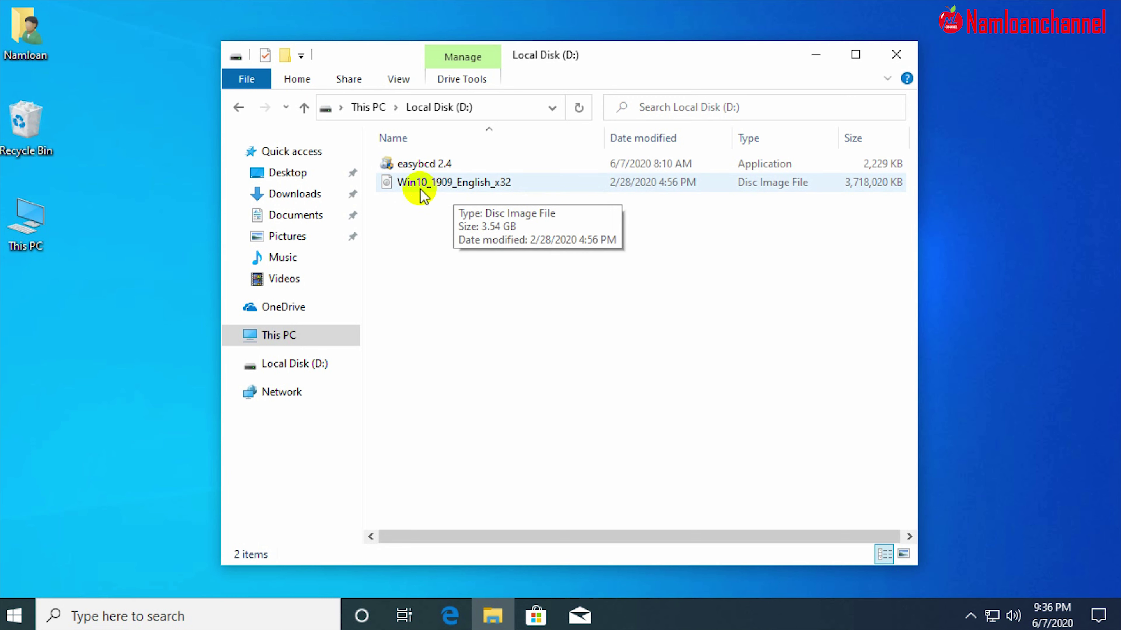
- Check the Windows system type in the properties of This PC and close the System window
right_click(27, 229)
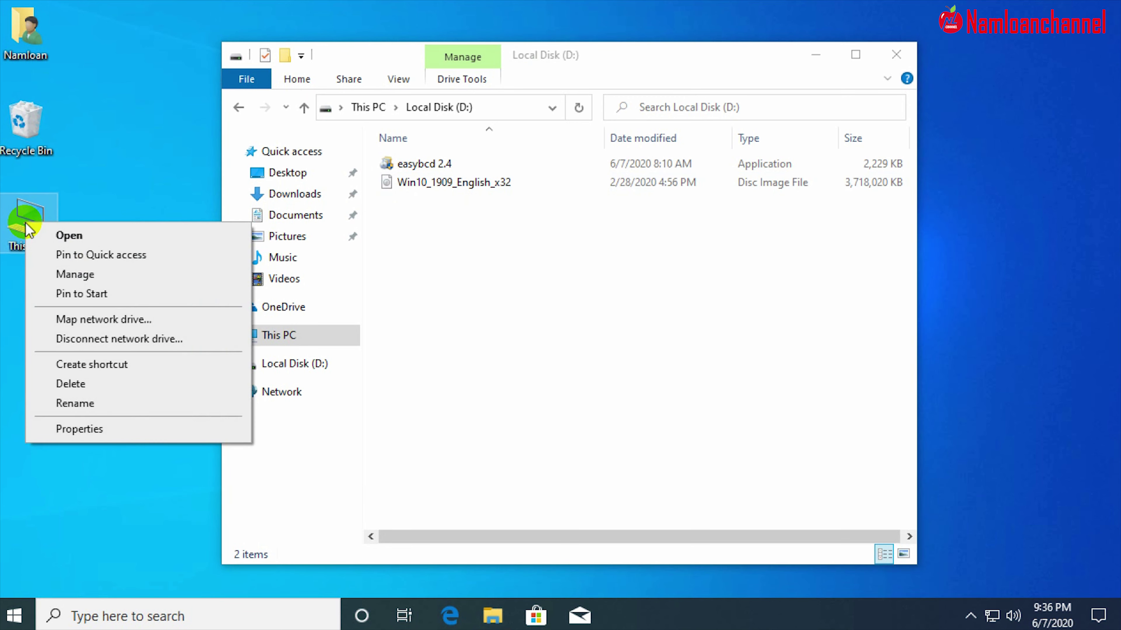
right_click(47, 213)
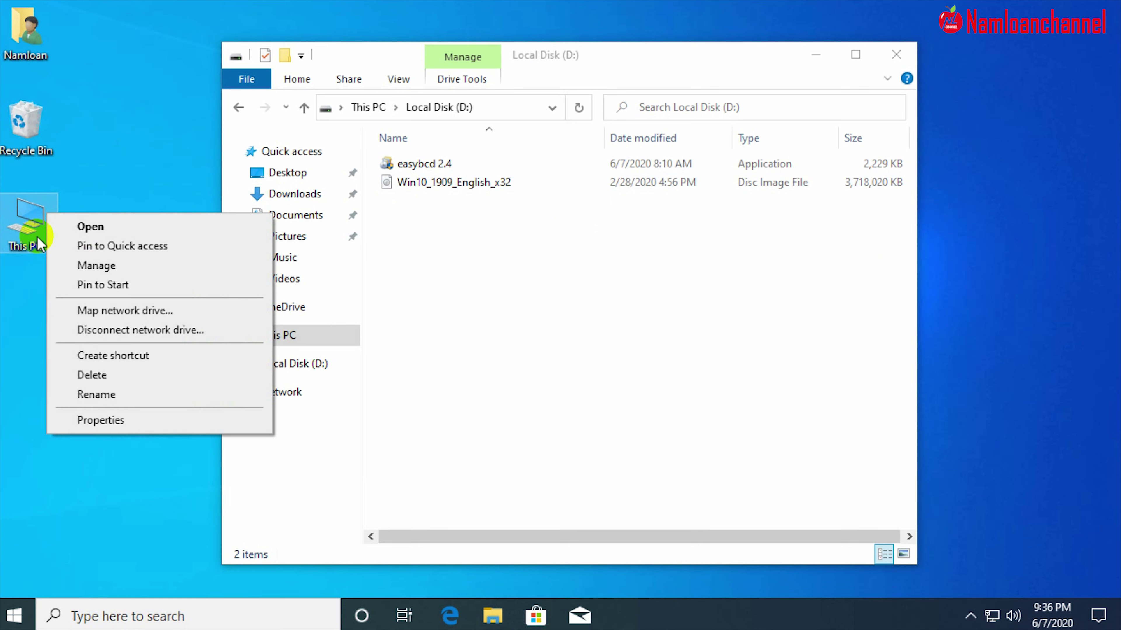
left_click(105, 427)
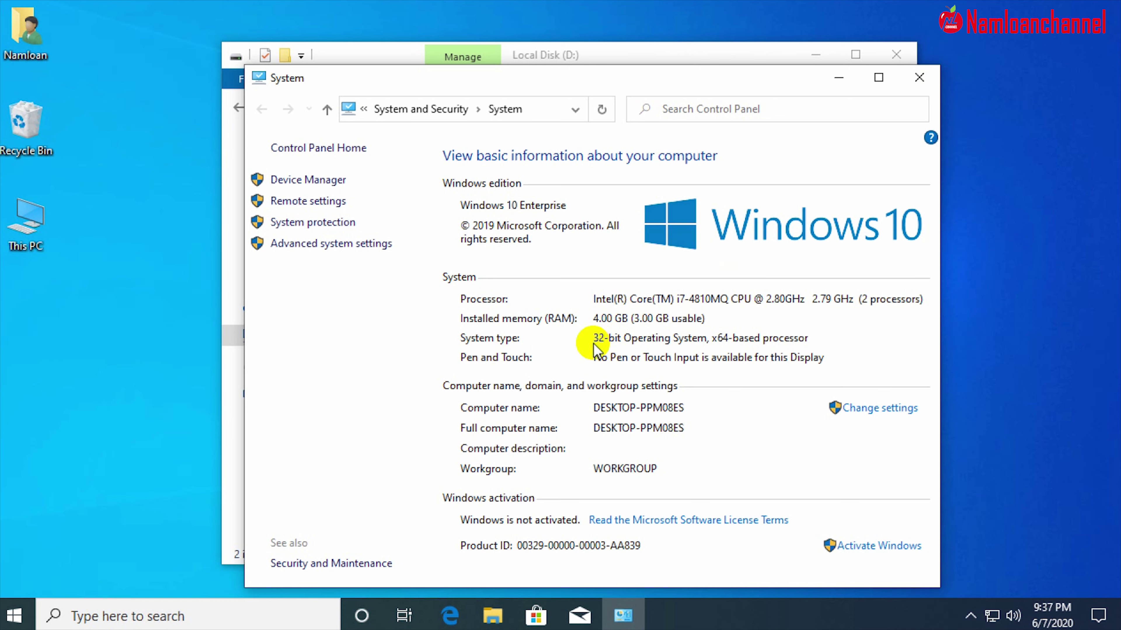
left_click(919, 78)
- Inspect the Win10_1909_English_x32 image and the easybcd 2.4 application on drive D:, and close the folder window
left_click(453, 195)
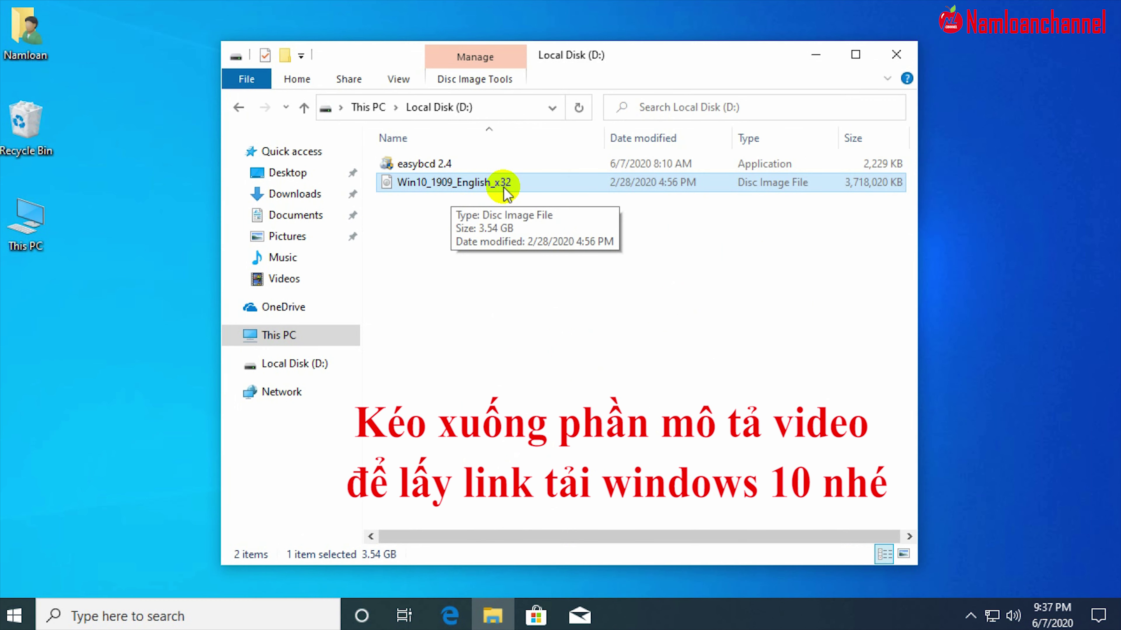
left_click(413, 166)
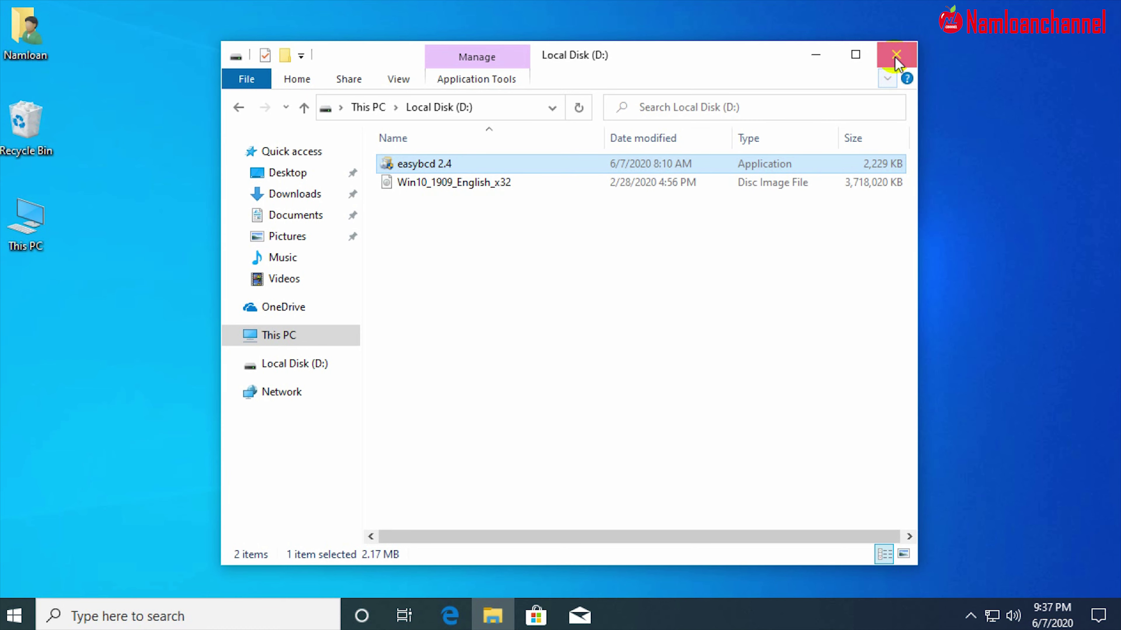
left_click(896, 55)
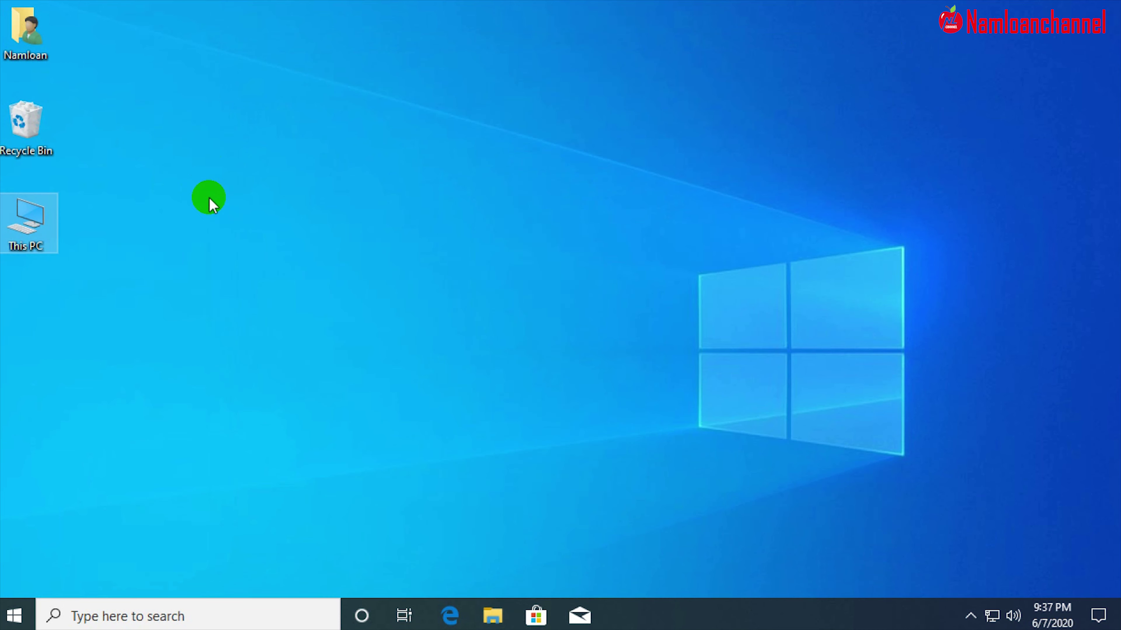
- Check the free space and total size of drives C: and D: in This PC, and close the window
double_click(32, 233)
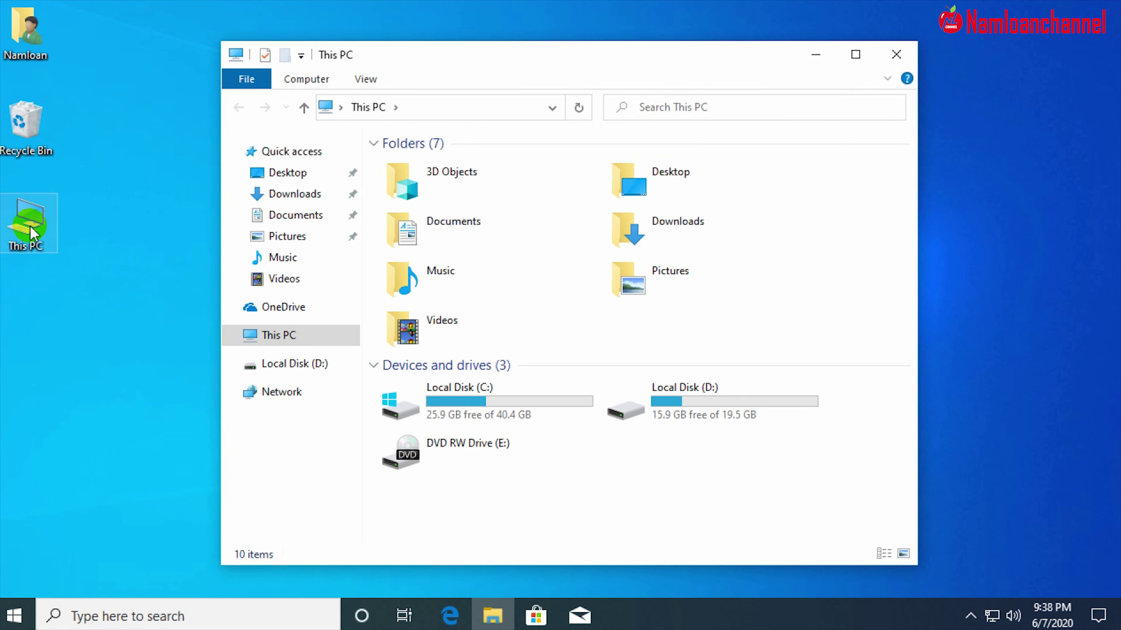
mouse_move(508, 400)
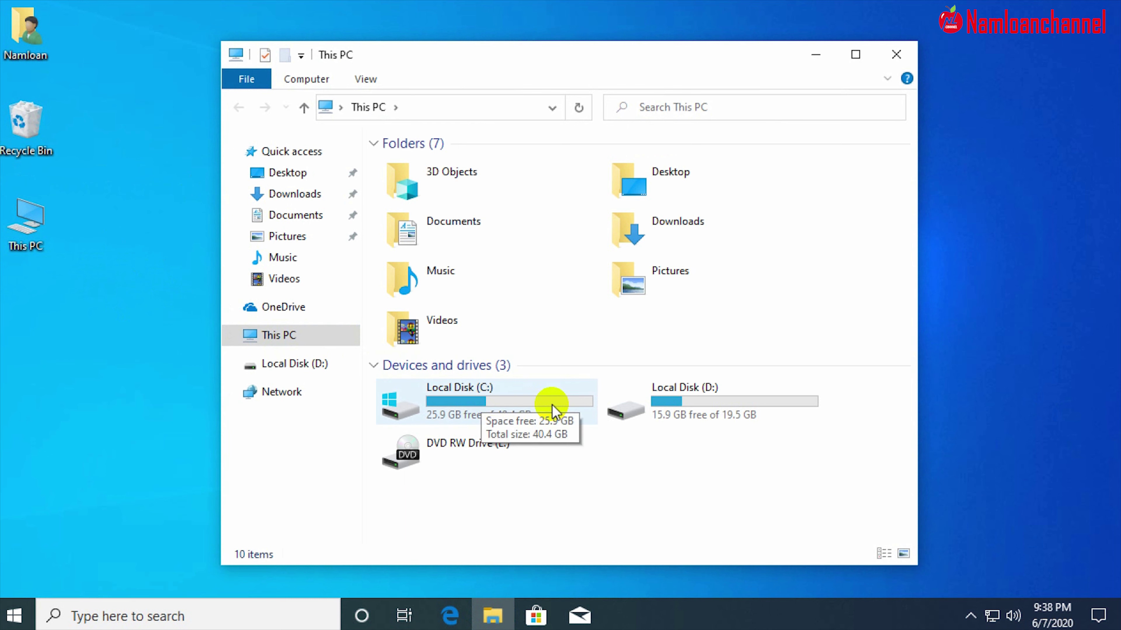
mouse_move(793, 420)
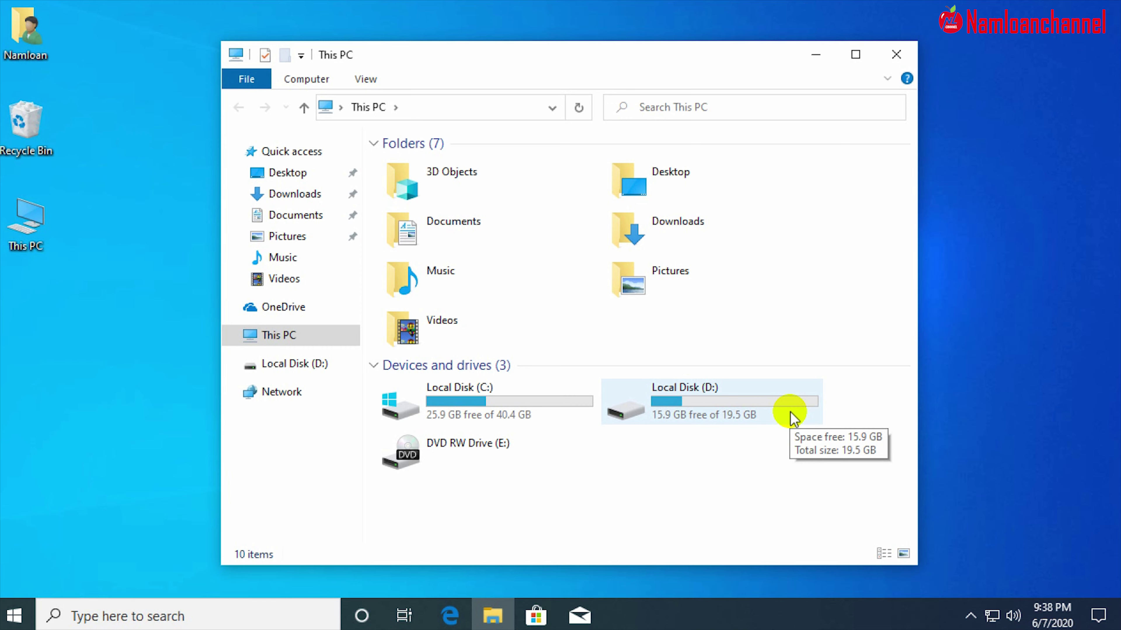
left_click(895, 54)
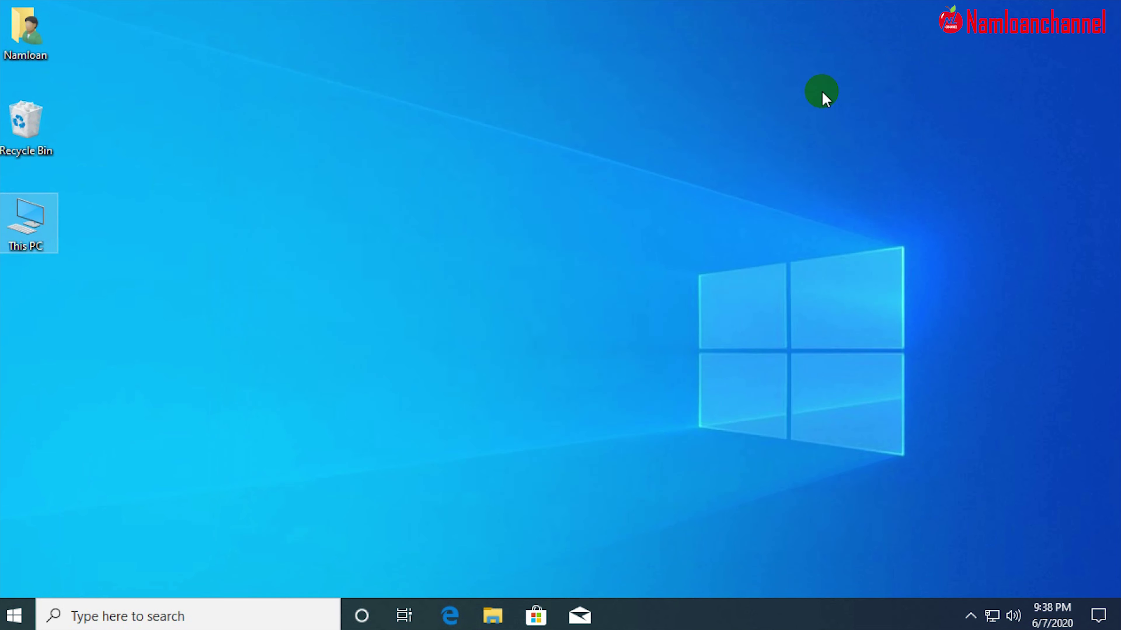
- Open Disk Management in Computer Management and examine the C: and D: partitions on Disk 0
right_click(26, 230)
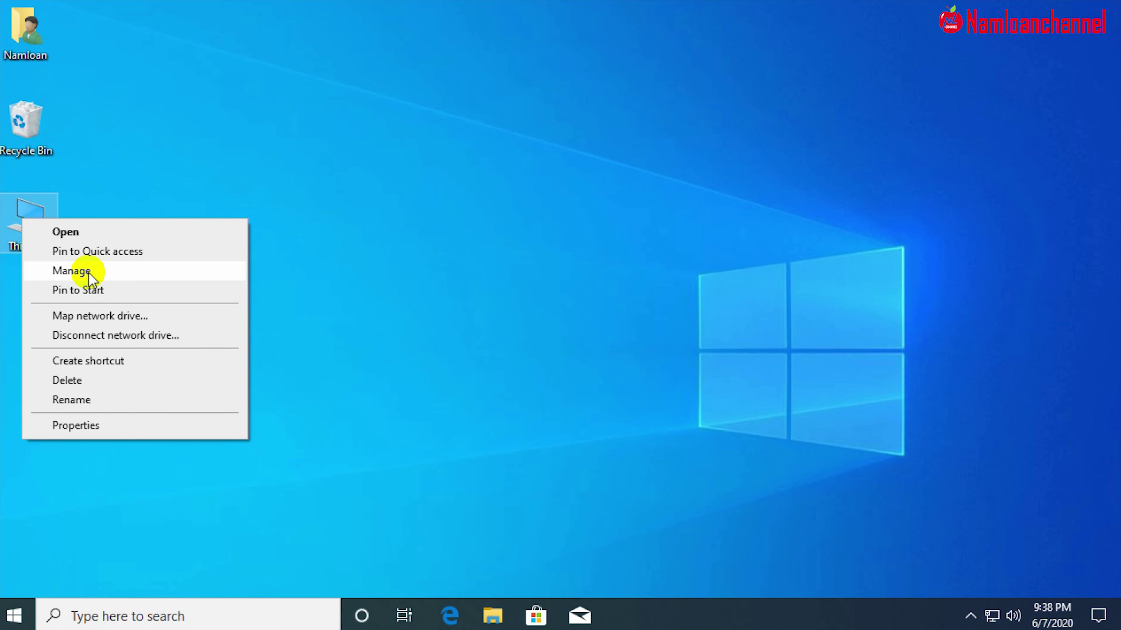
left_click(72, 270)
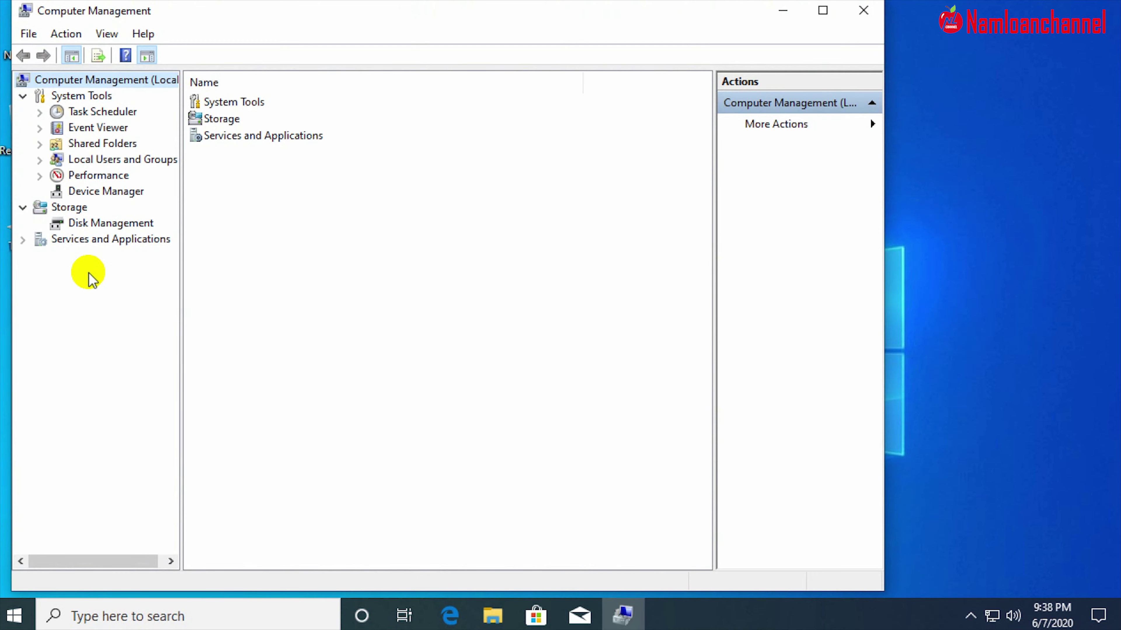
left_click(113, 224)
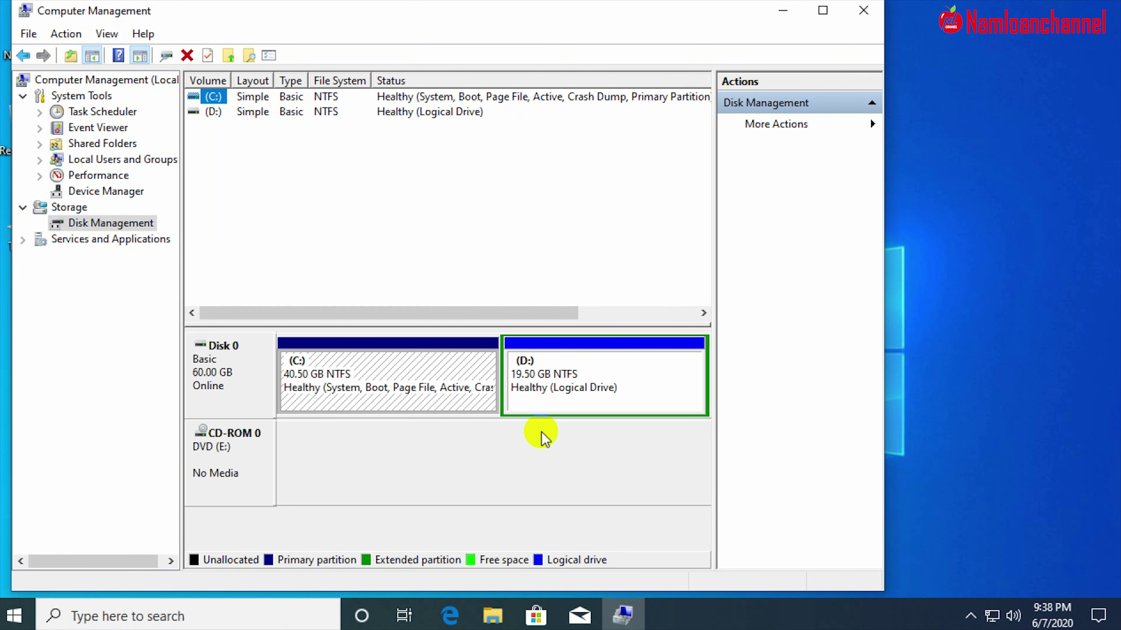
left_click(443, 395)
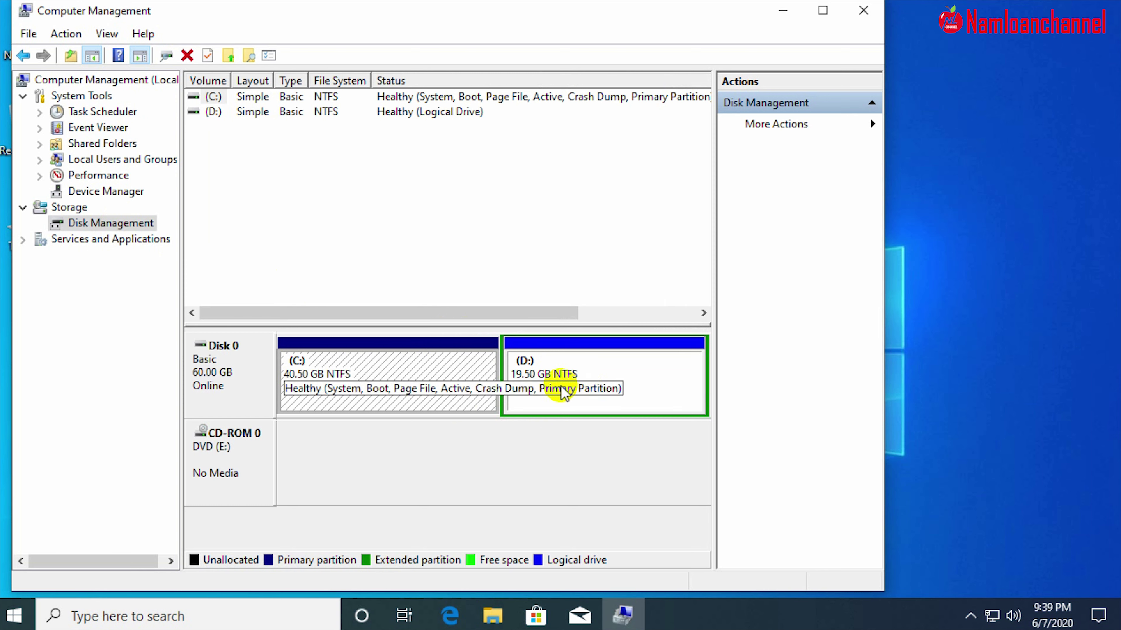
left_click(565, 375)
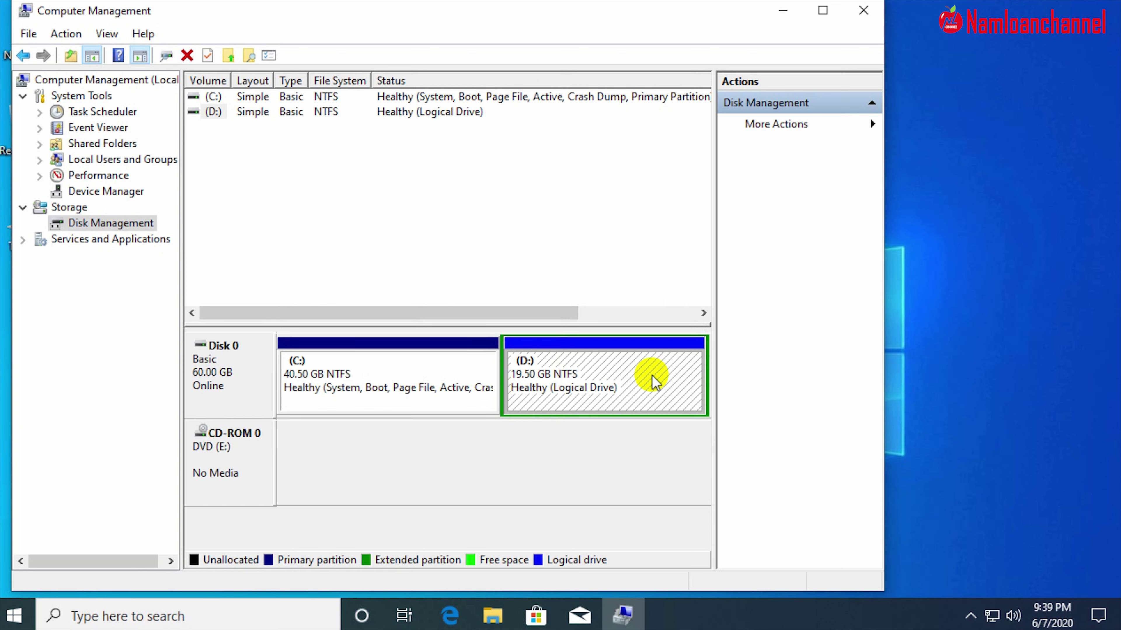
- Shrink the D: volume by 10240 MB
right_click(630, 372)
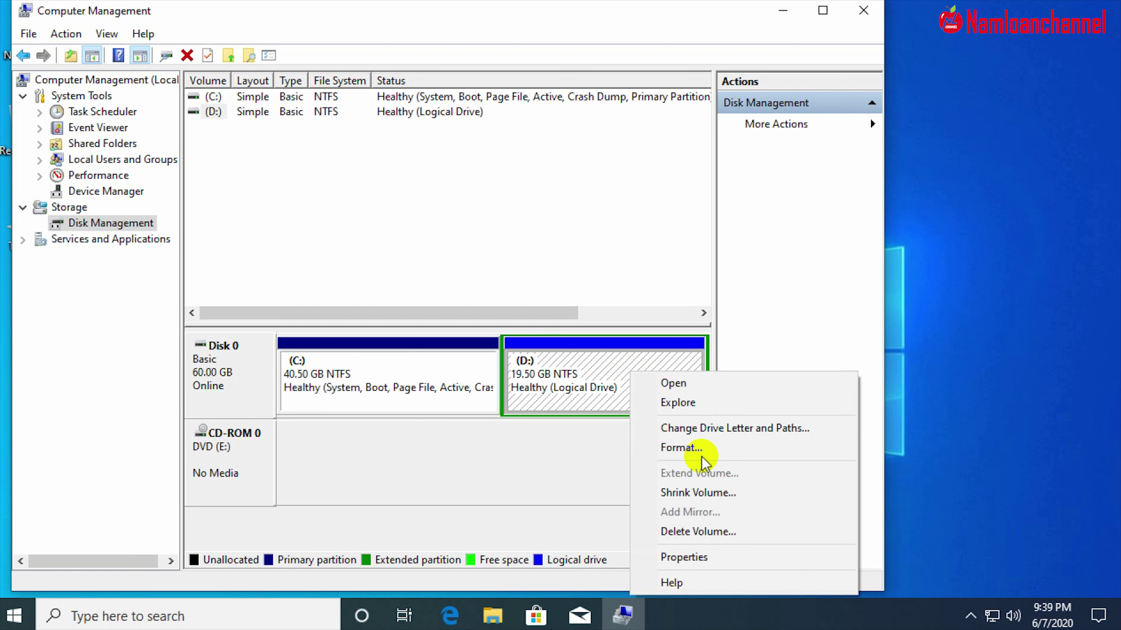
left_click(705, 494)
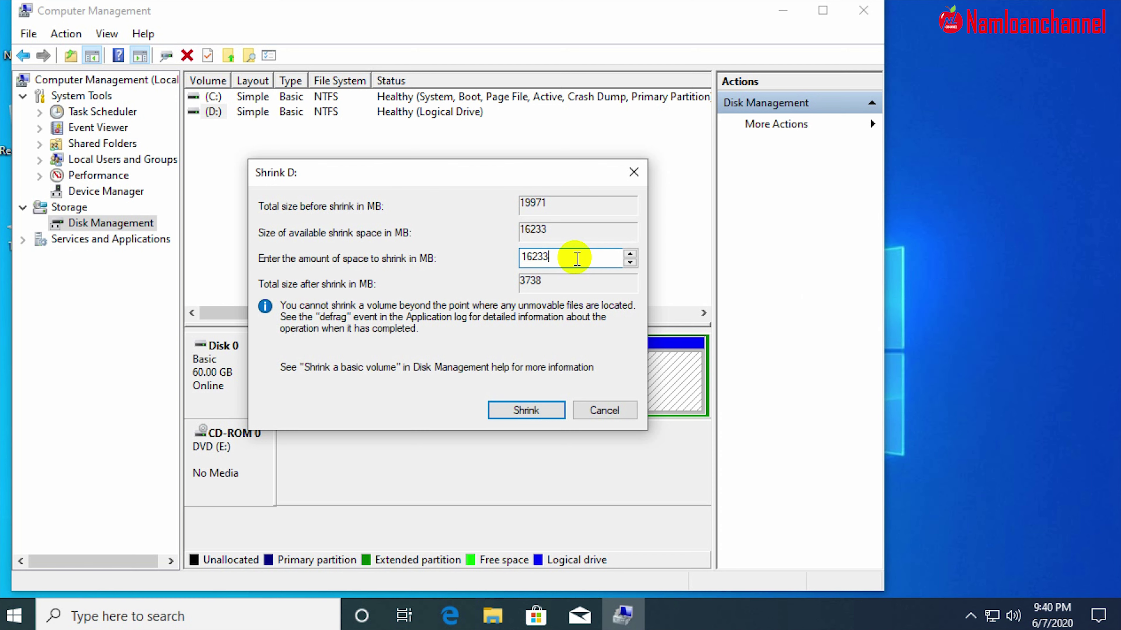
type("10240")
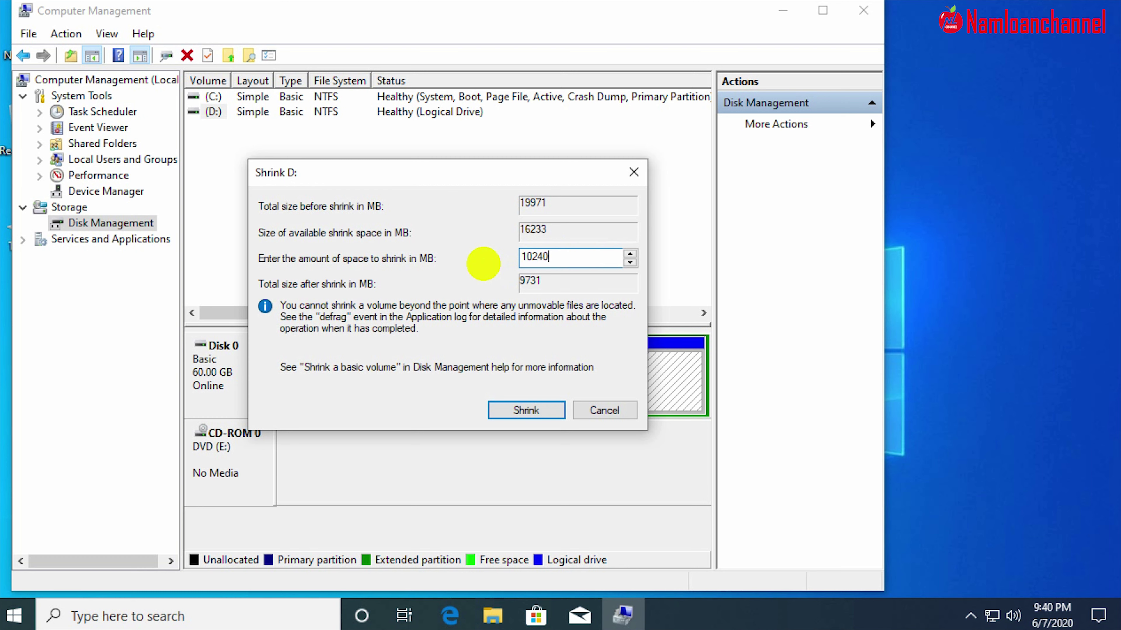
left_click(519, 412)
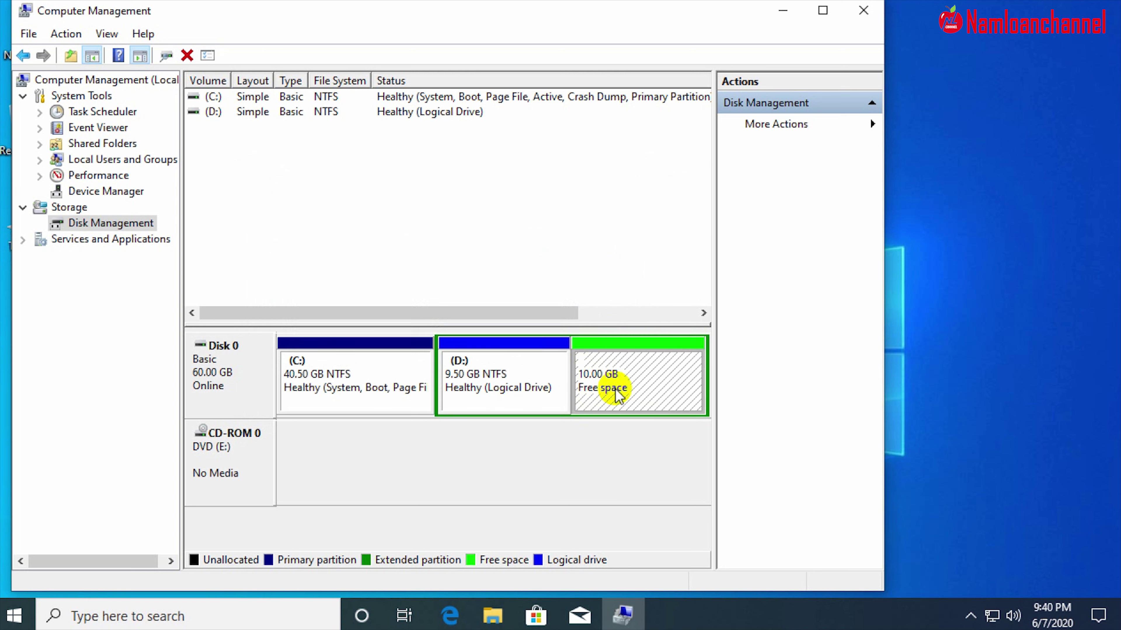
- Start a new simple volume in the free space beside D:, with a size of 10239 MB and drive letter F
left_click(478, 392)
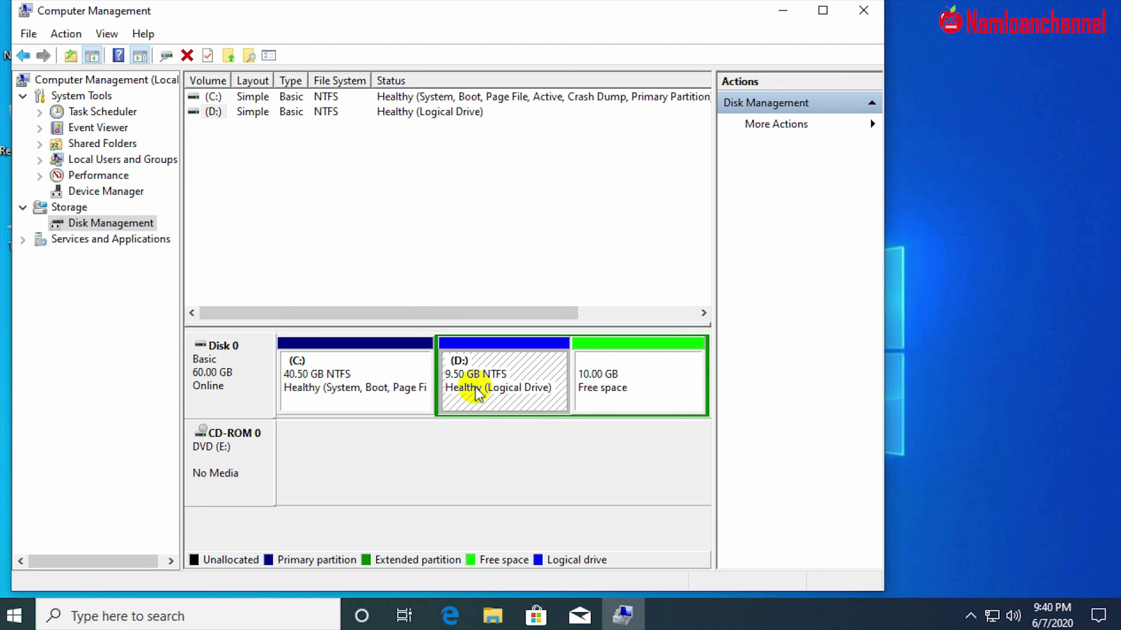
left_click(639, 390)
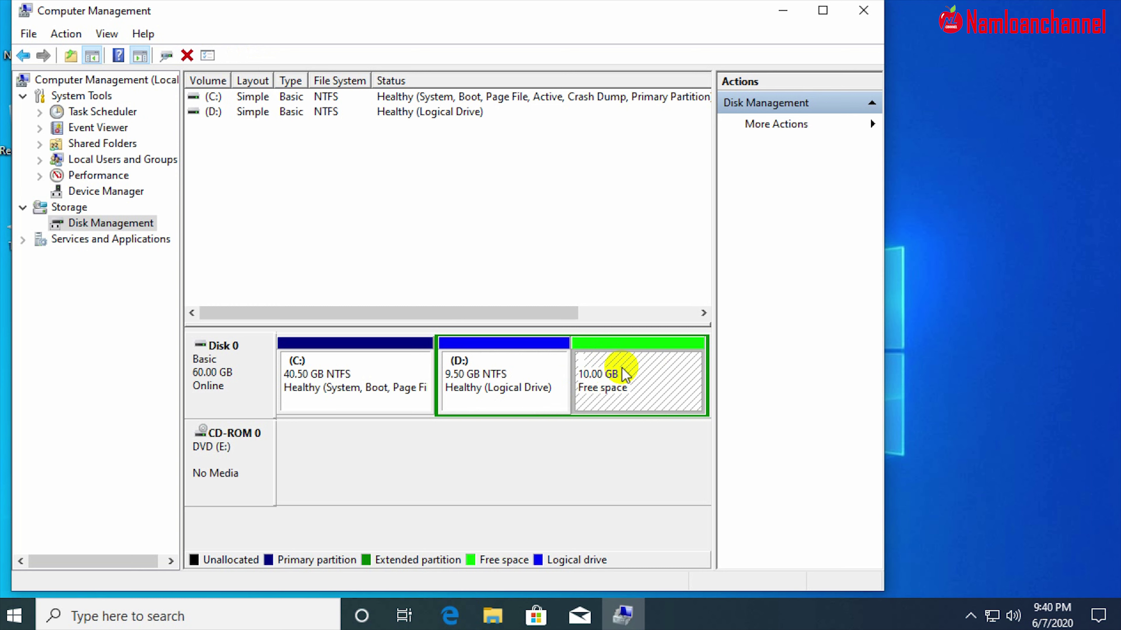
right_click(625, 374)
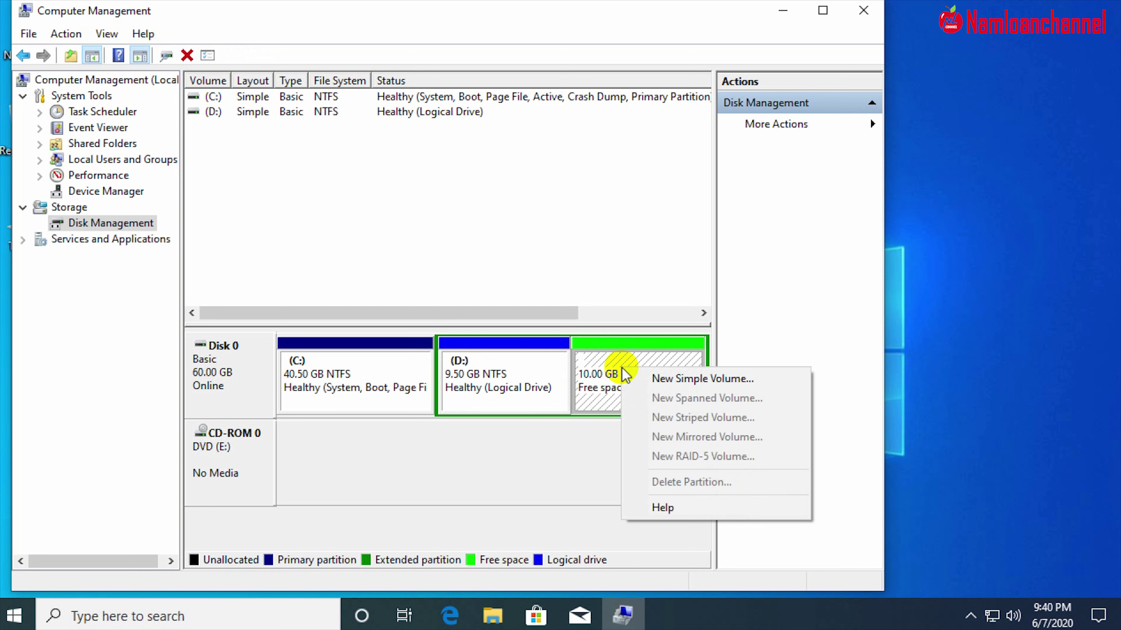
left_click(666, 381)
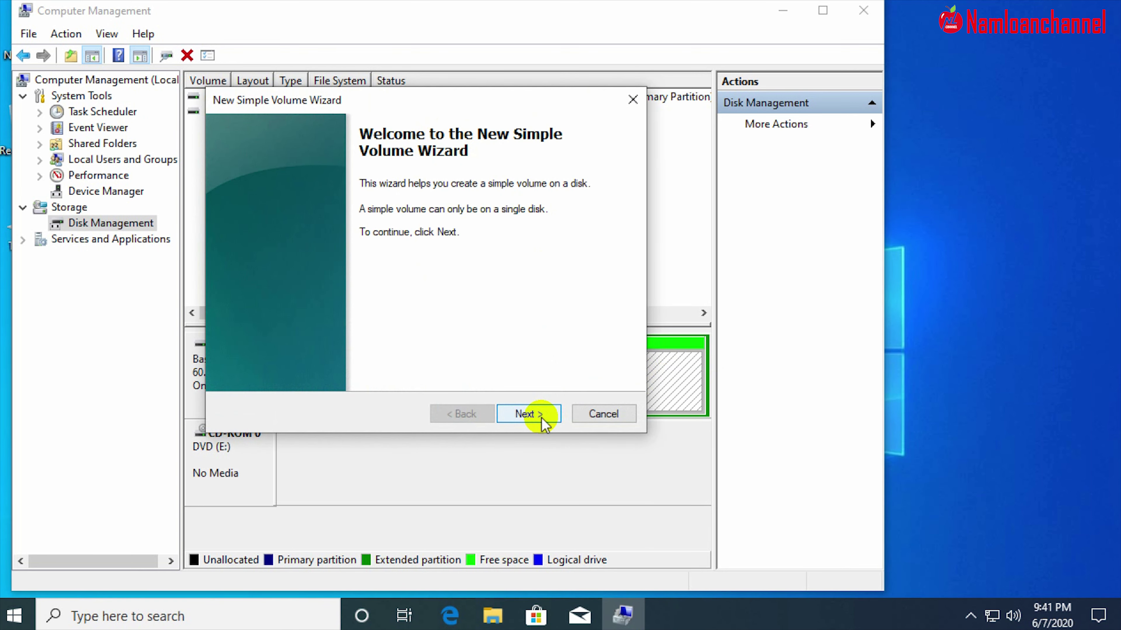
left_click(529, 414)
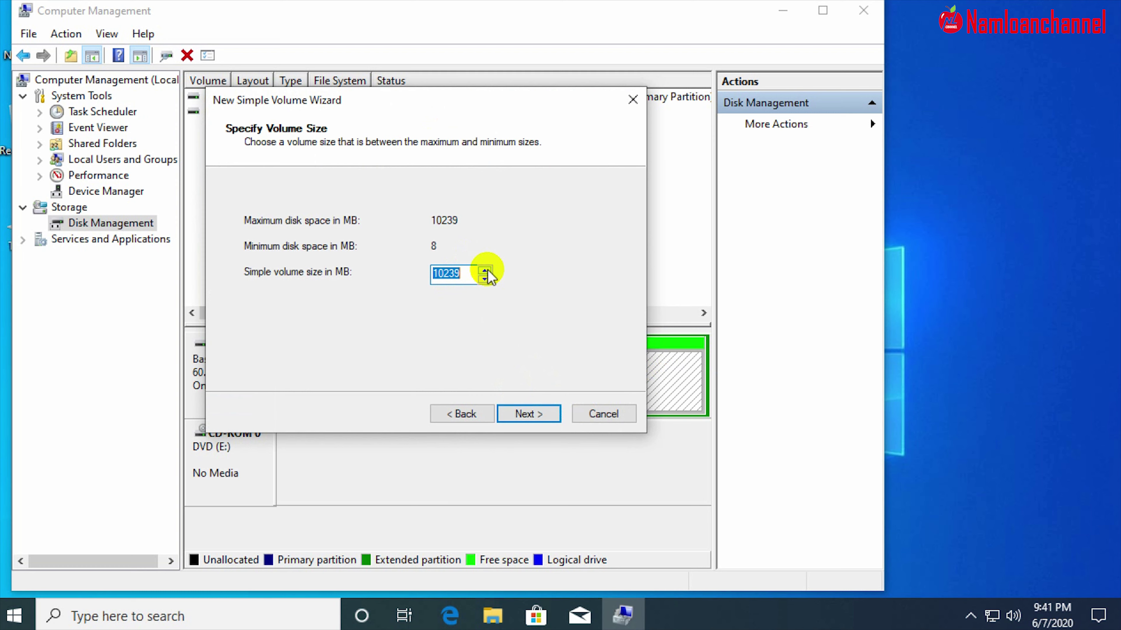
left_click(532, 417)
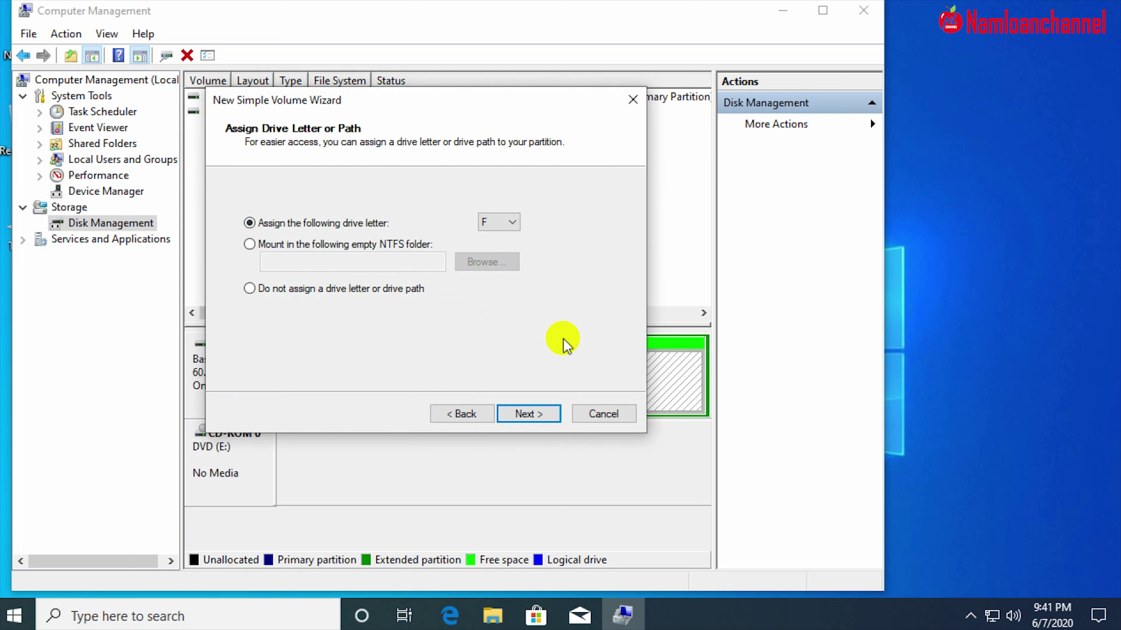
left_click(525, 414)
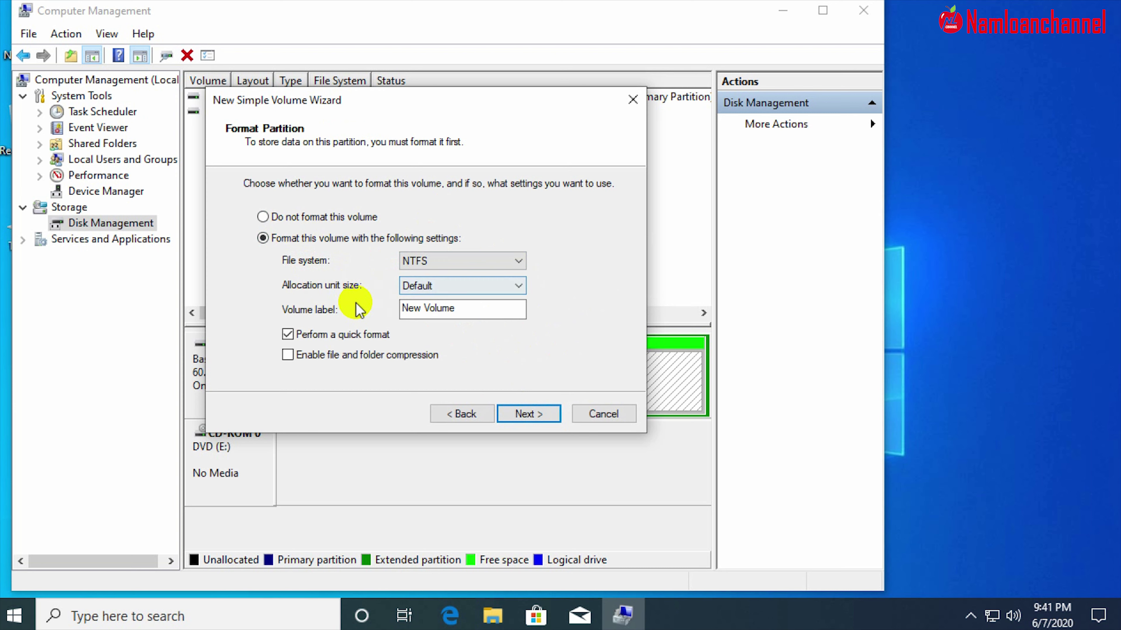
- Label the new volume Recovery with NTFS and quick format, and finish creating it
key("Tab")
type("Reco")
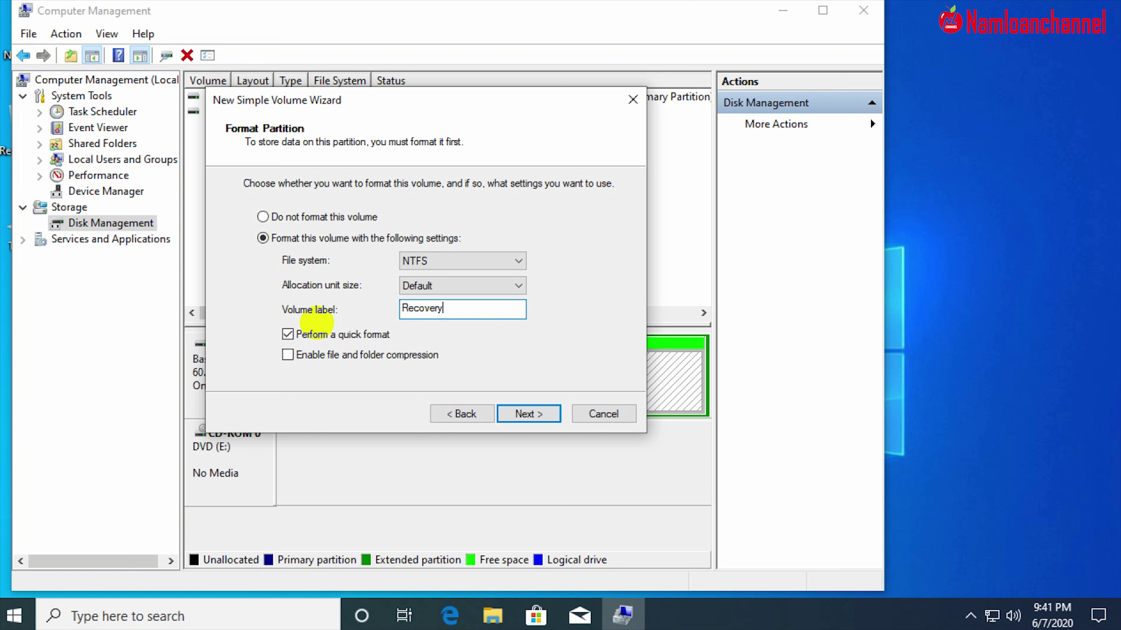
left_click(528, 414)
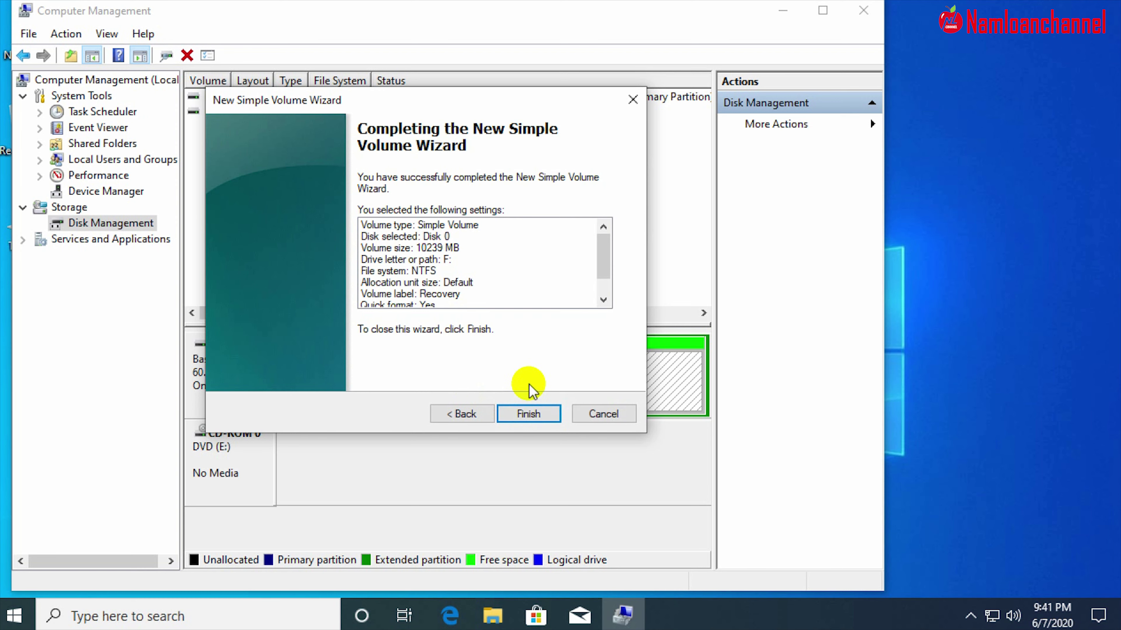
left_click(523, 415)
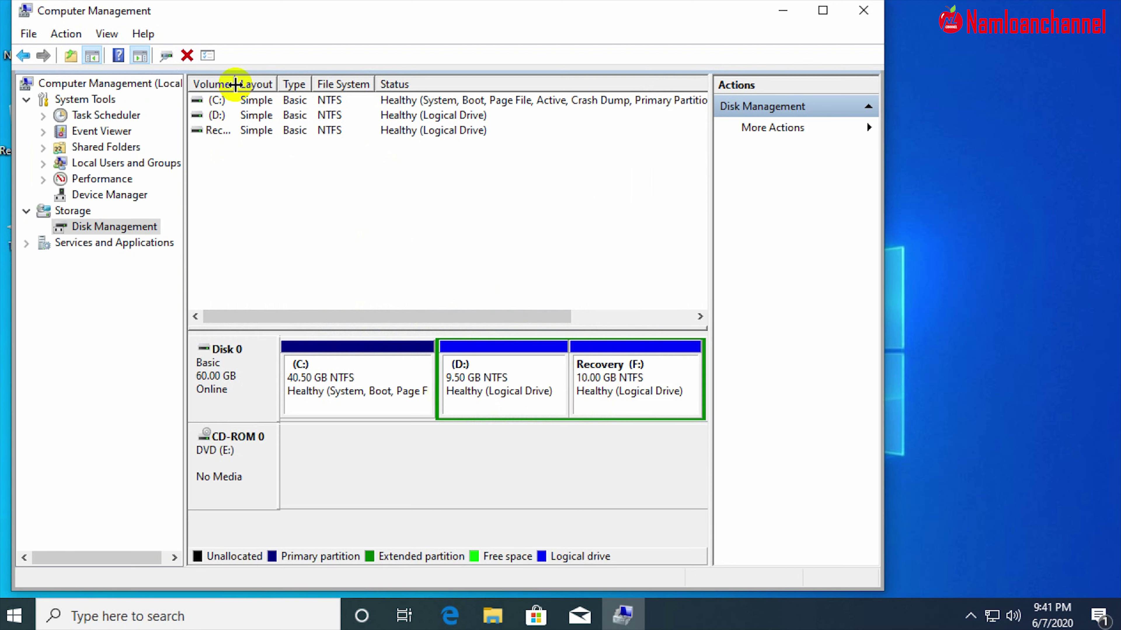
- Check the new Recovery (F:) partition in Disk Management and among the drives in This PC
double_click(245, 84)
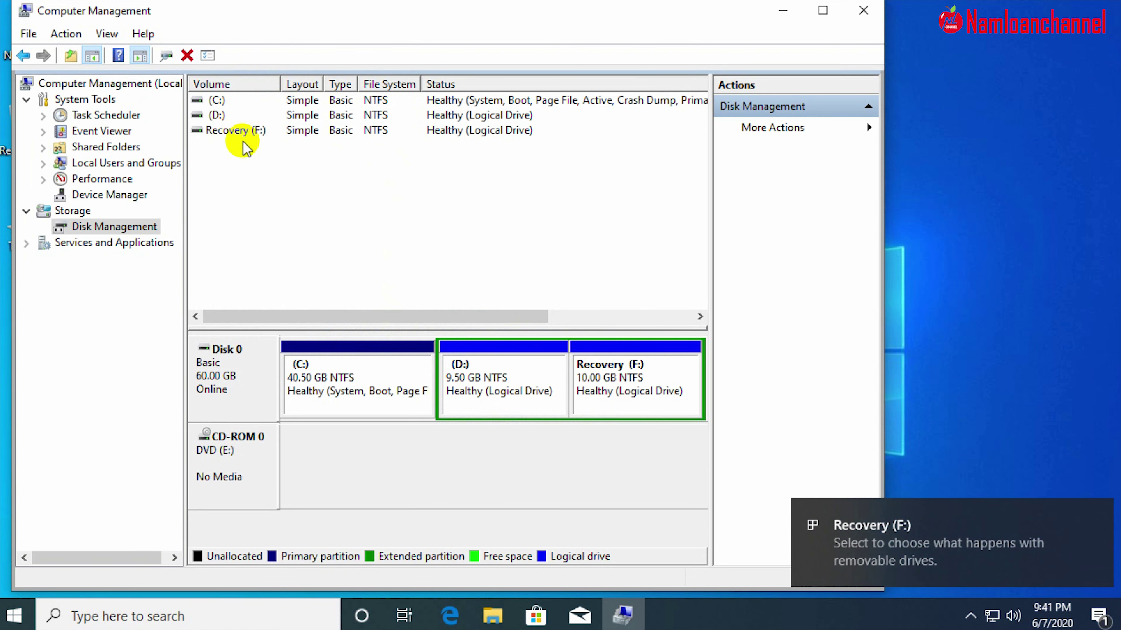
left_click(591, 358)
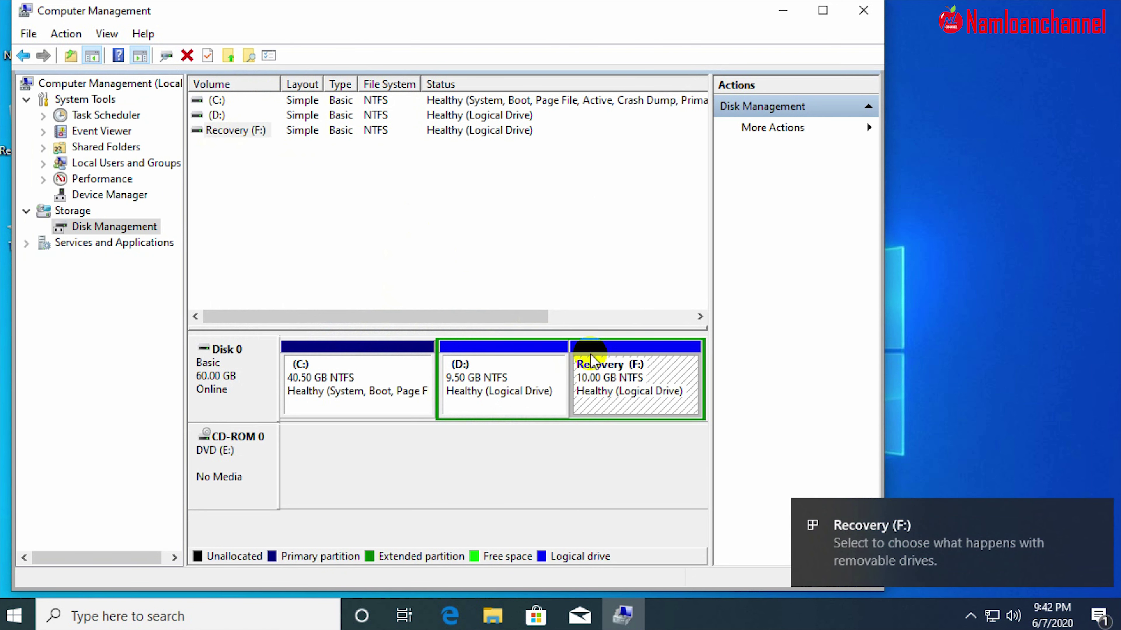
left_click(863, 11)
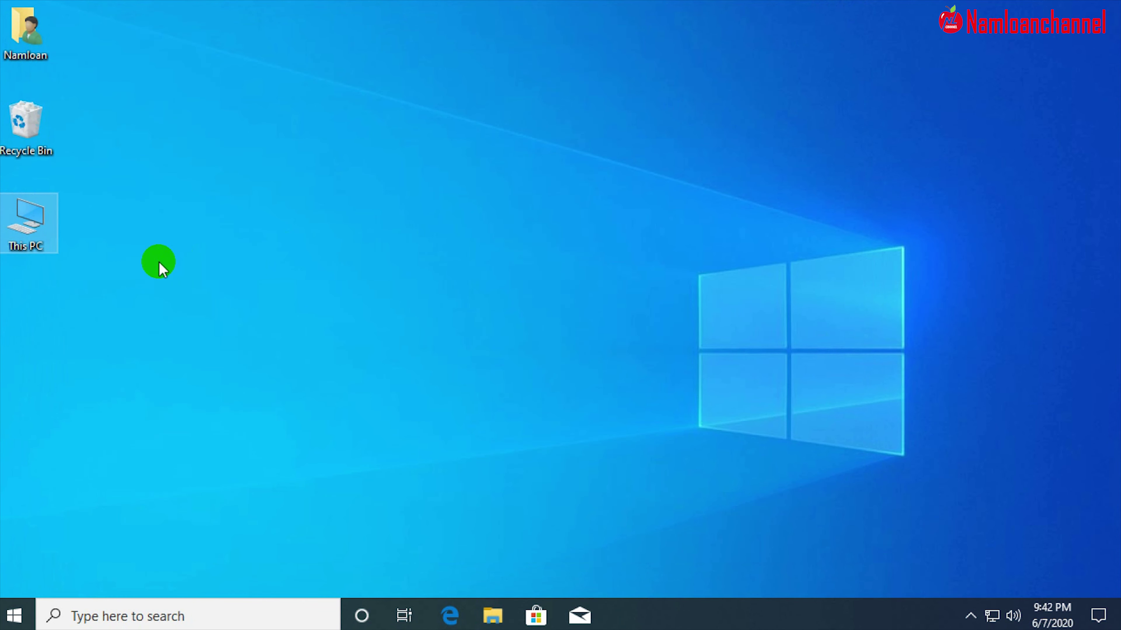
double_click(43, 247)
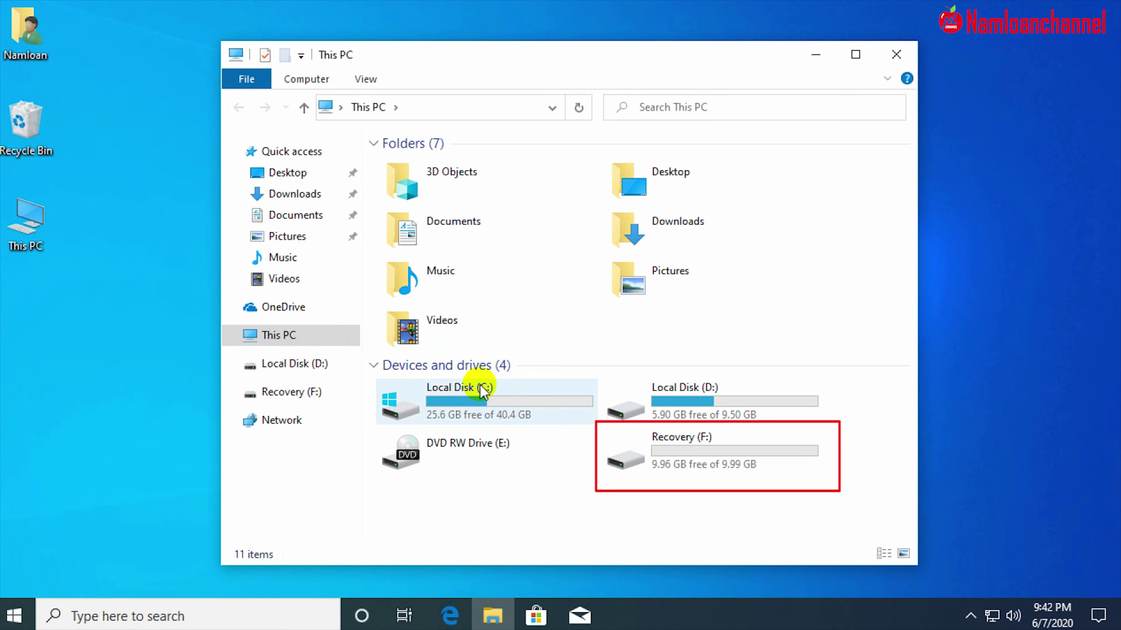
- Mount the Win10_1909_English_x32 disc image stored on Local Disk (D:)
left_click(725, 469)
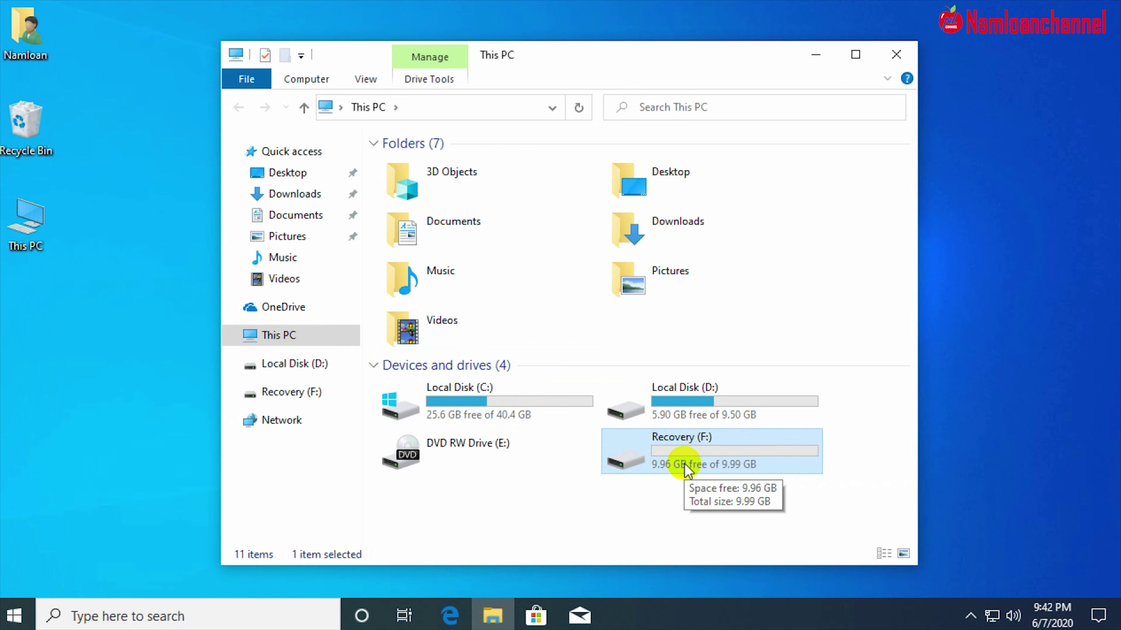
left_click(698, 405)
double_click(695, 404)
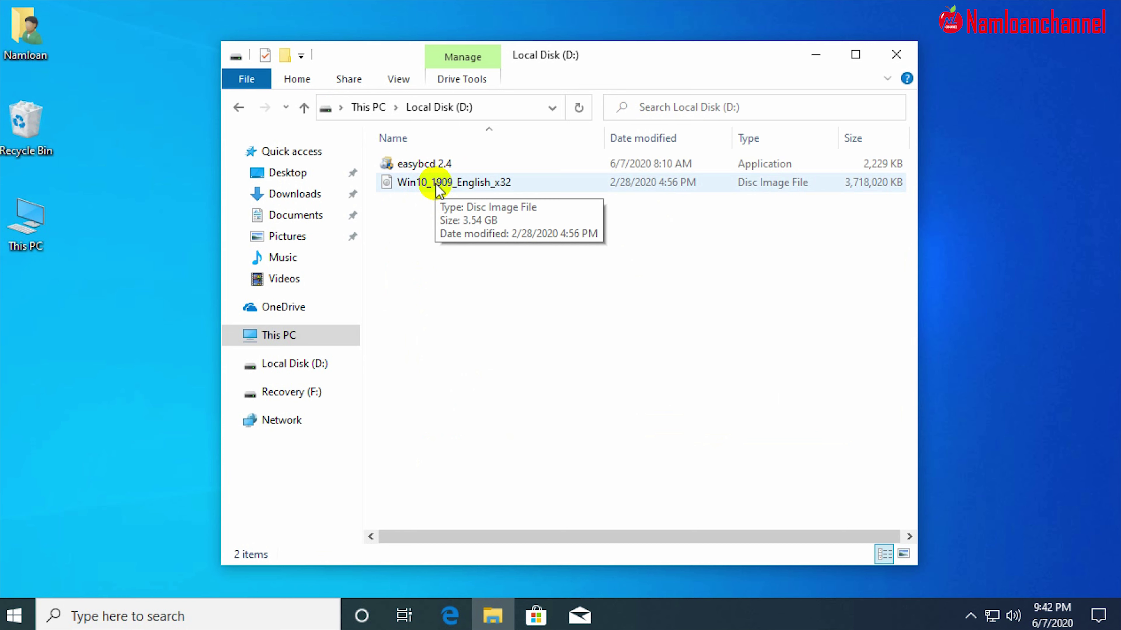
left_click(439, 191)
right_click(437, 189)
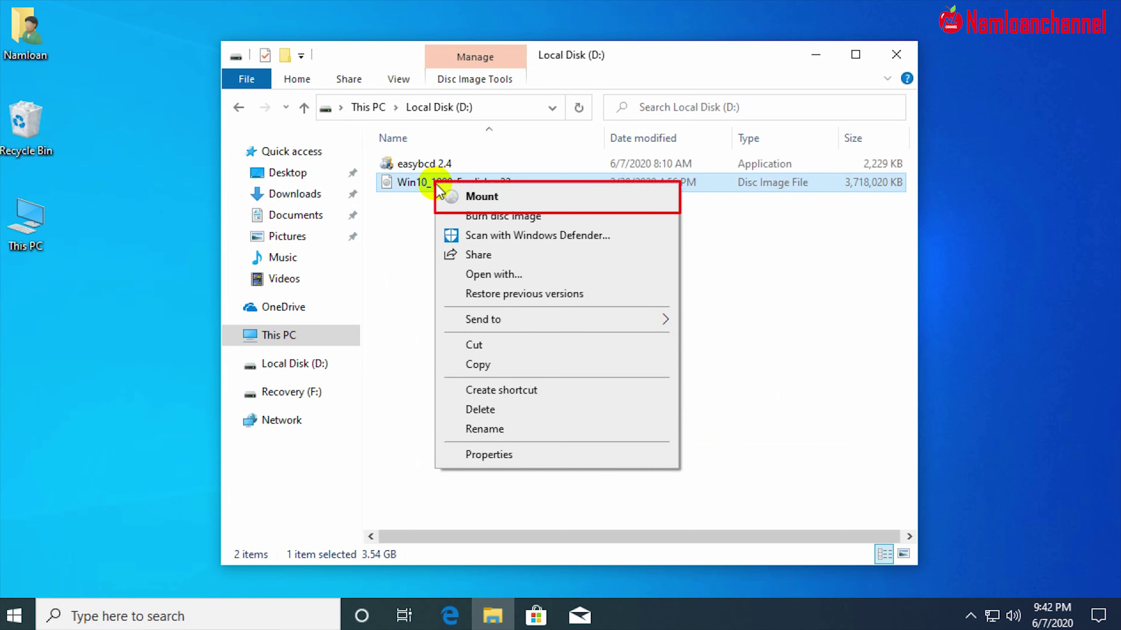
left_click(478, 198)
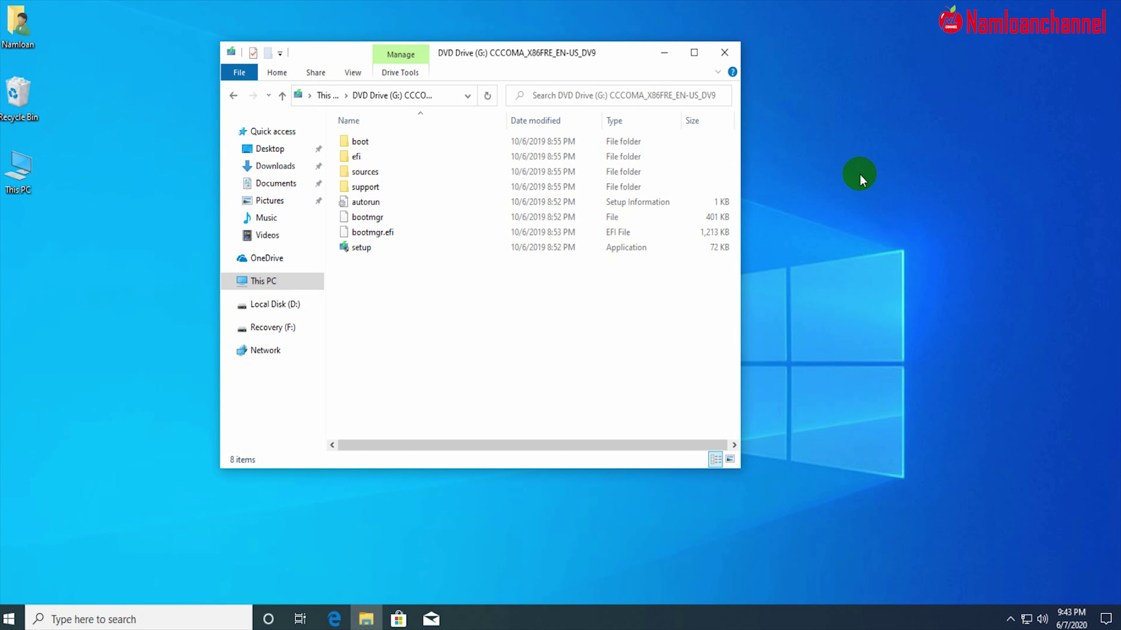
- Copy all files and folders from the mounted Windows DVD drive (G:) to the Recovery (F:) drive
left_click_drag(391, 294, 363, 139)
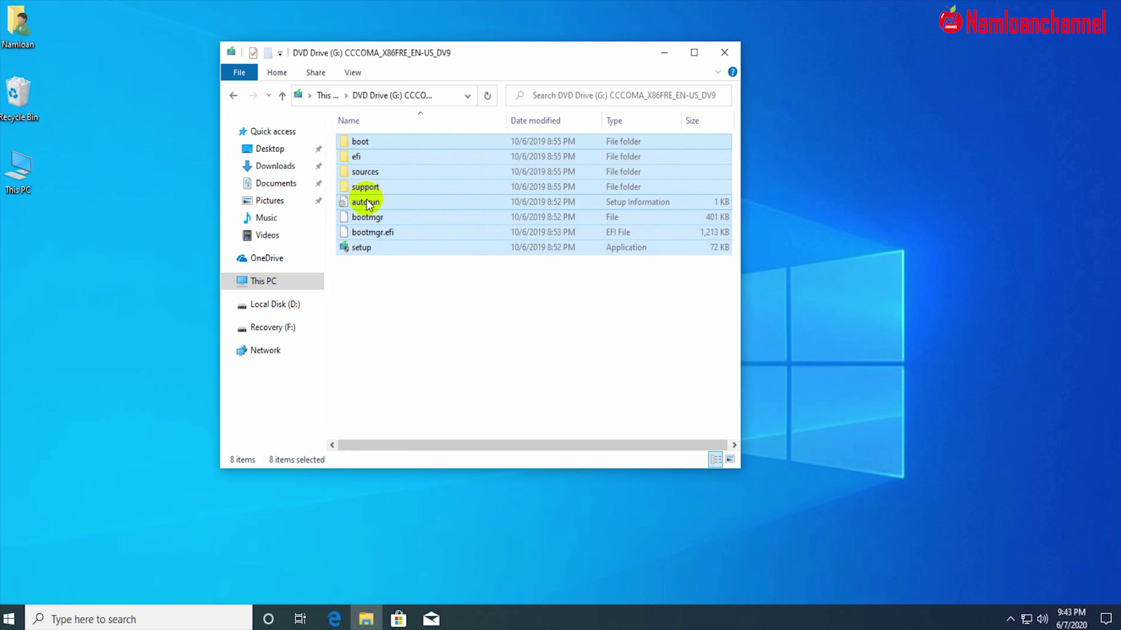
right_click(377, 181)
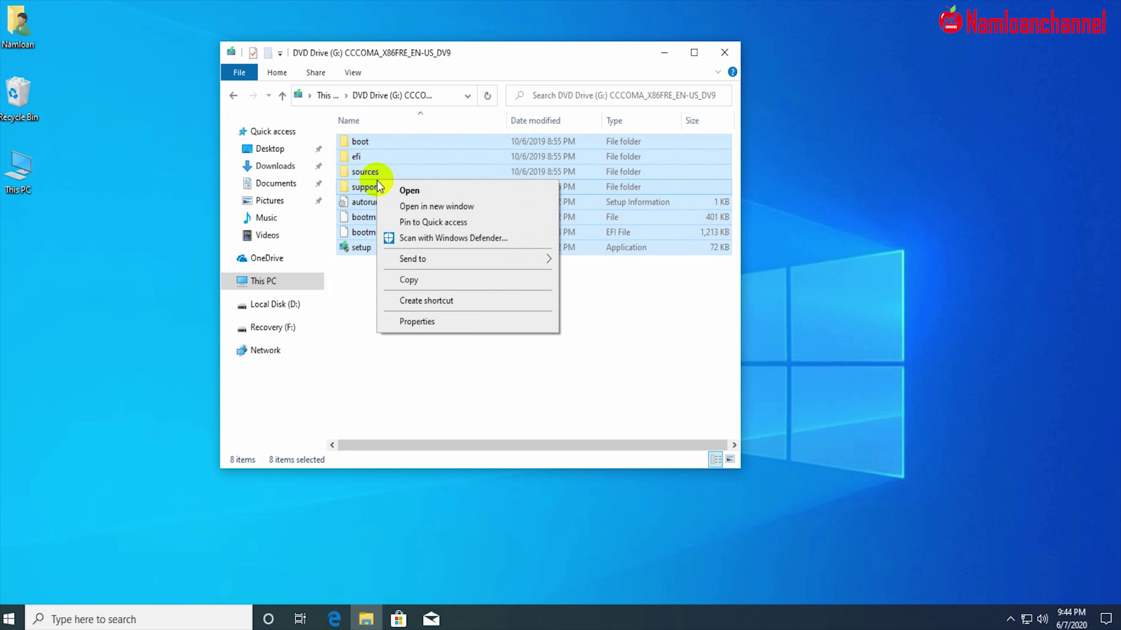
left_click(408, 280)
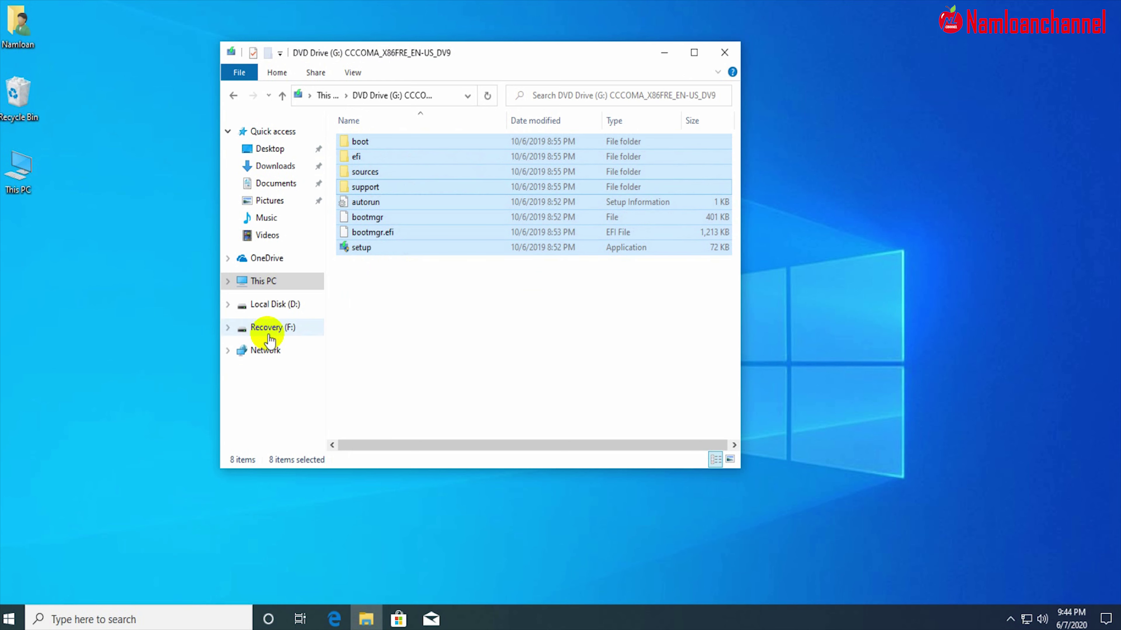
left_click(269, 328)
right_click(356, 226)
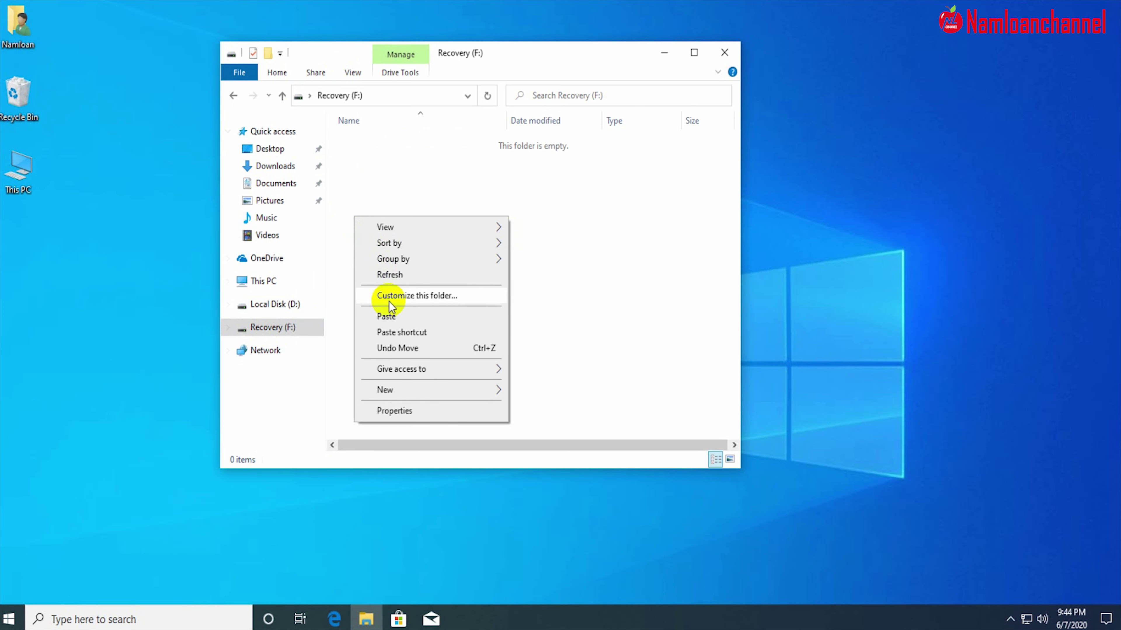
left_click(387, 316)
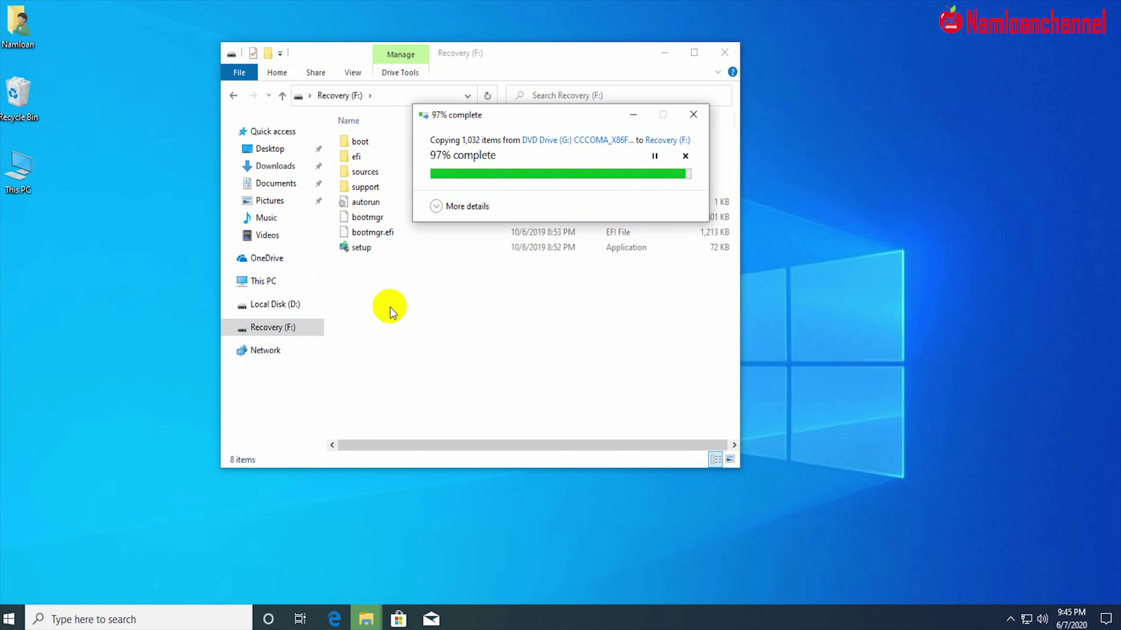
key("ctrl+a")
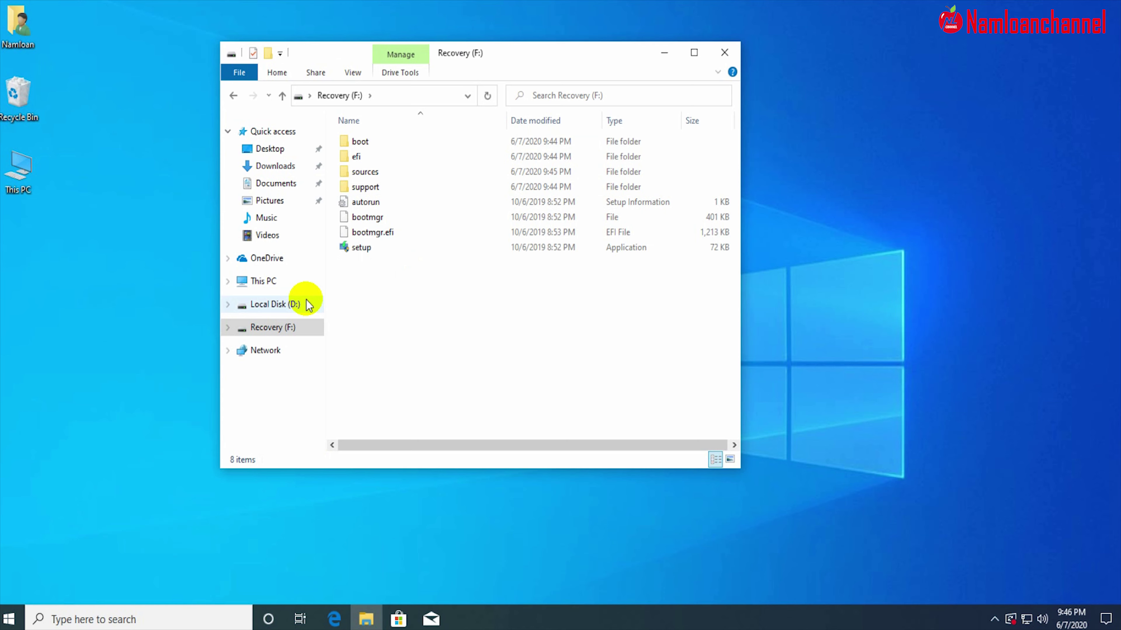
- Install EasyBCD 2.4 from its setup file on Local Disk (D:), keeping the default destination folder
left_click(293, 304)
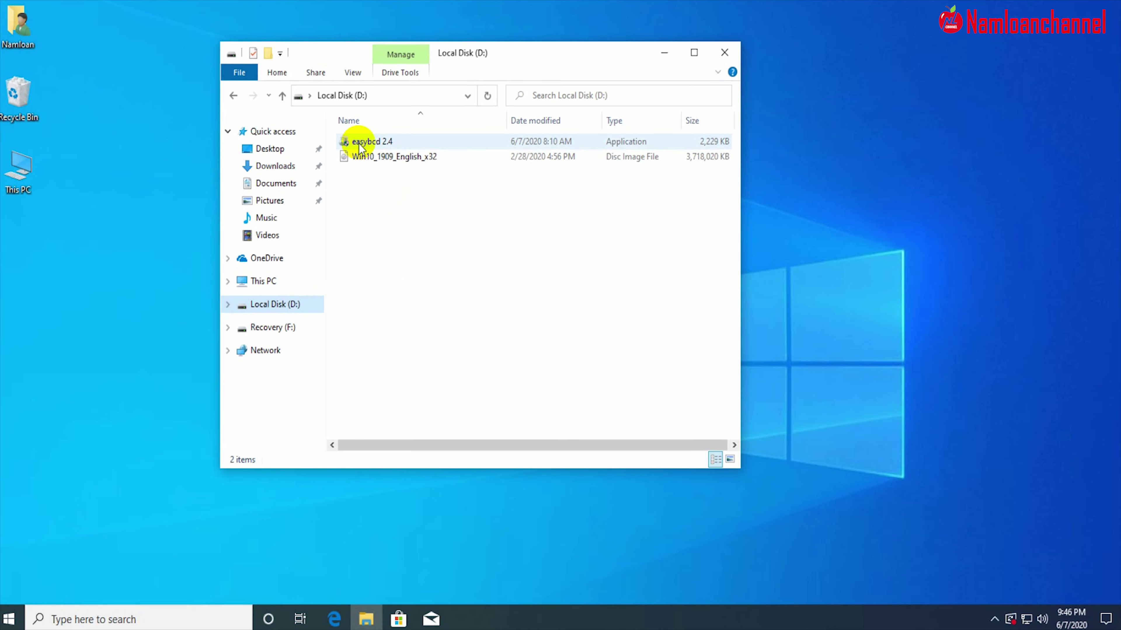
right_click(373, 144)
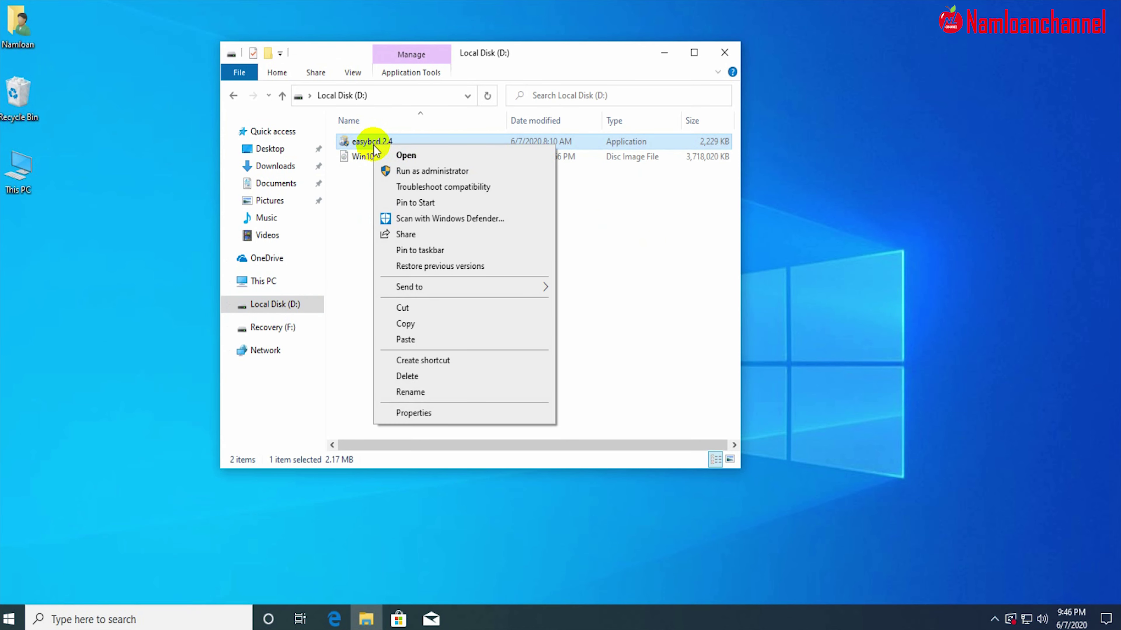
left_click(401, 155)
left_click(490, 408)
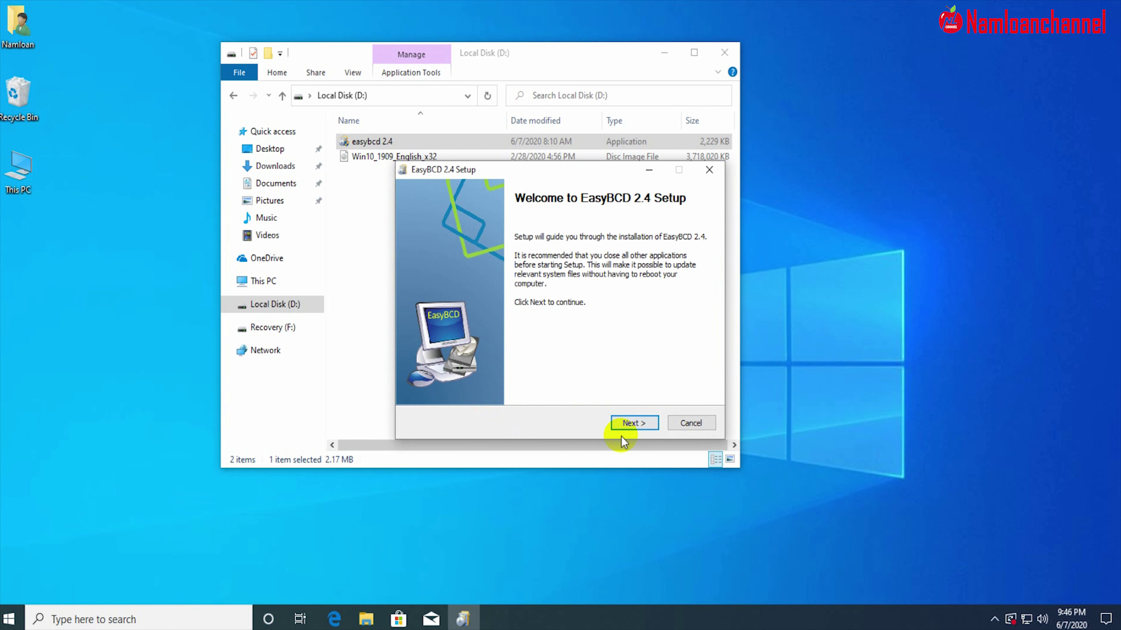
left_click(628, 422)
left_click(630, 424)
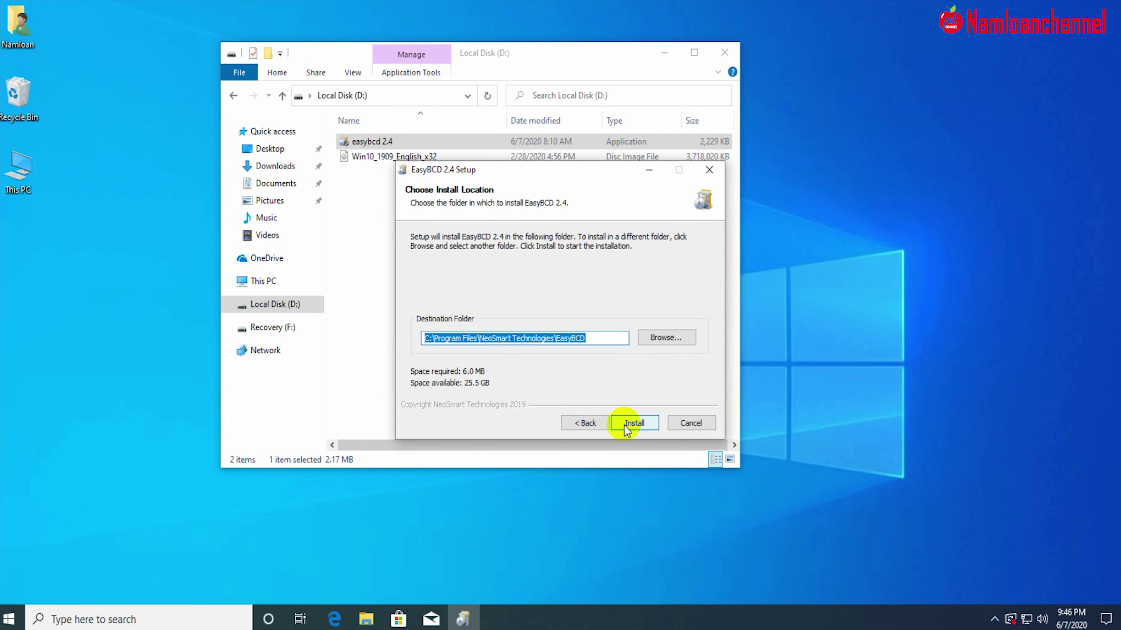
left_click(627, 424)
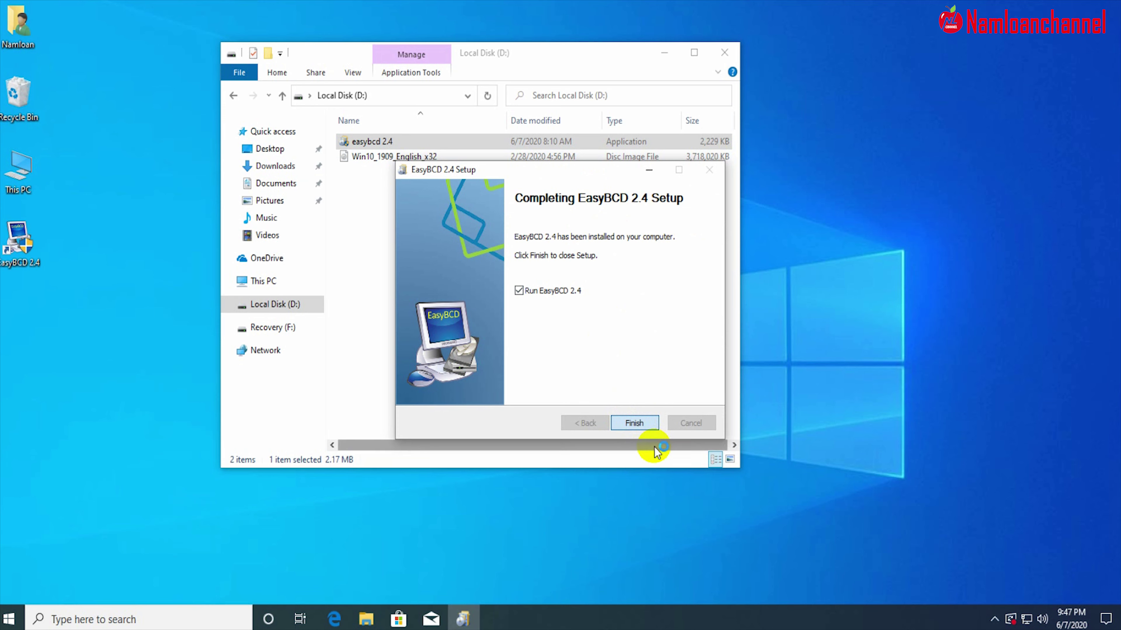
left_click(635, 424)
- Launch EasyBCD 2.4 with permission to make changes, choose English, and accept the non-commercial use notice
right_click(19, 255)
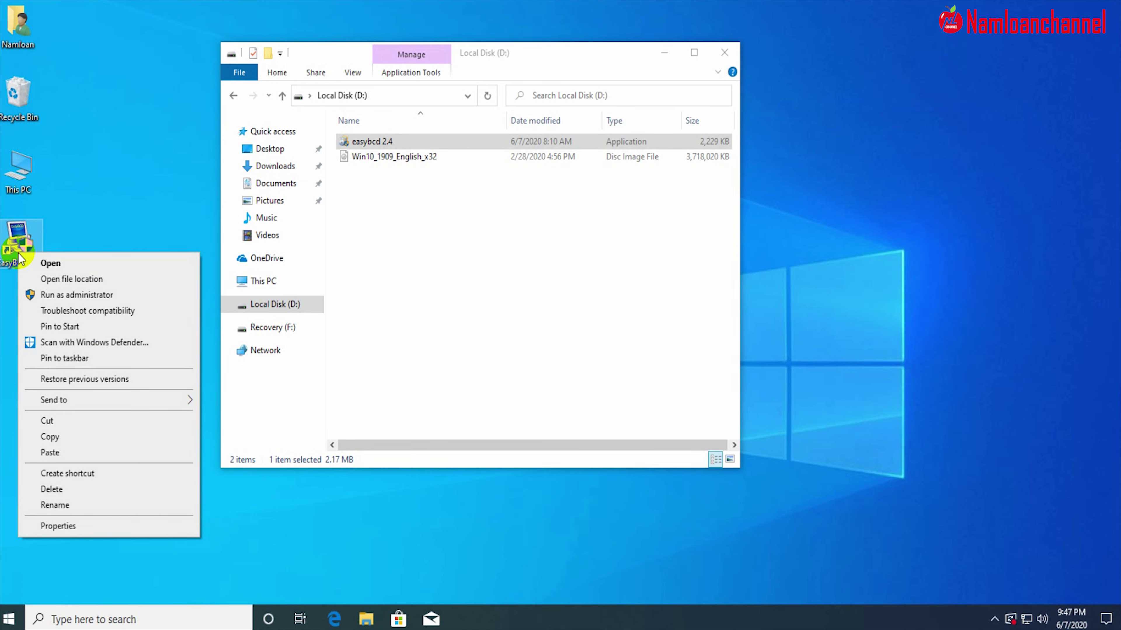
left_click(50, 264)
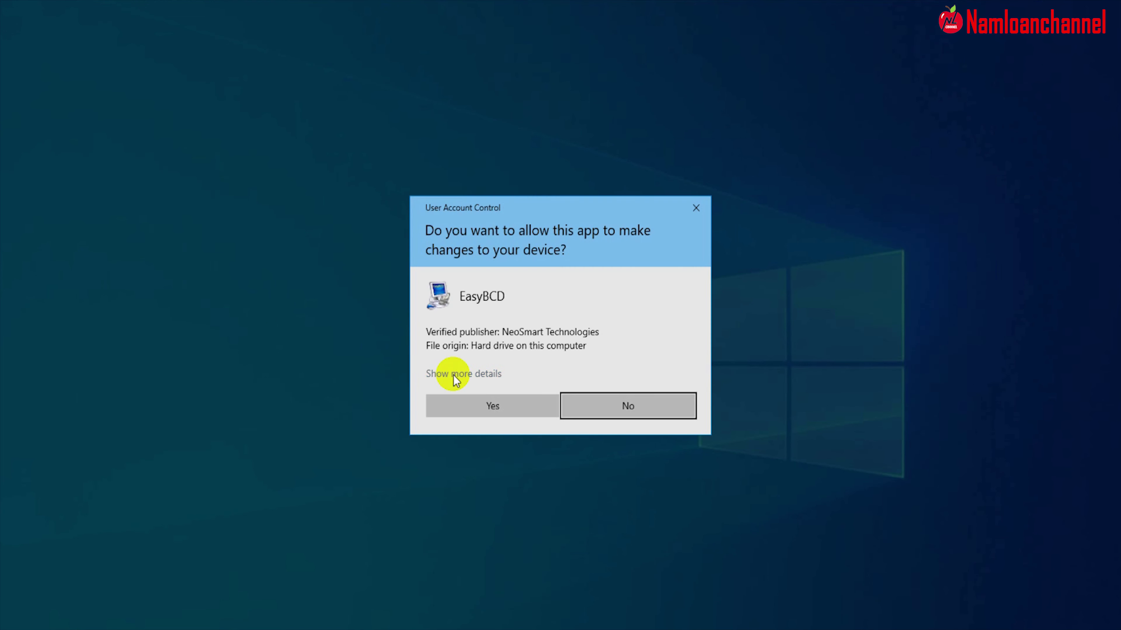
left_click(464, 409)
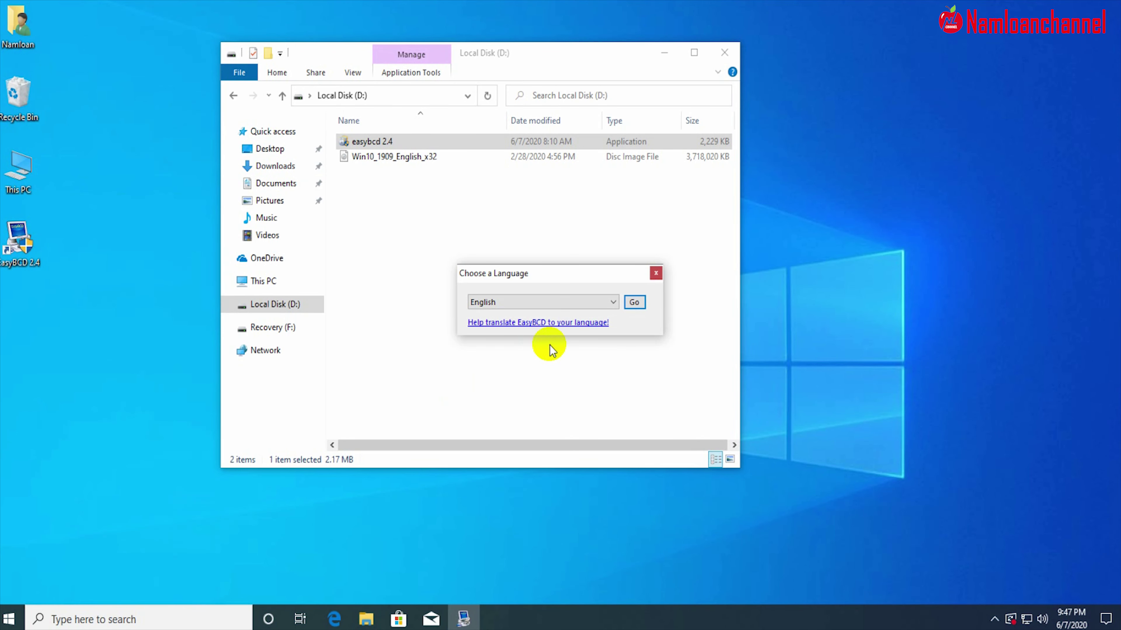
left_click(611, 303)
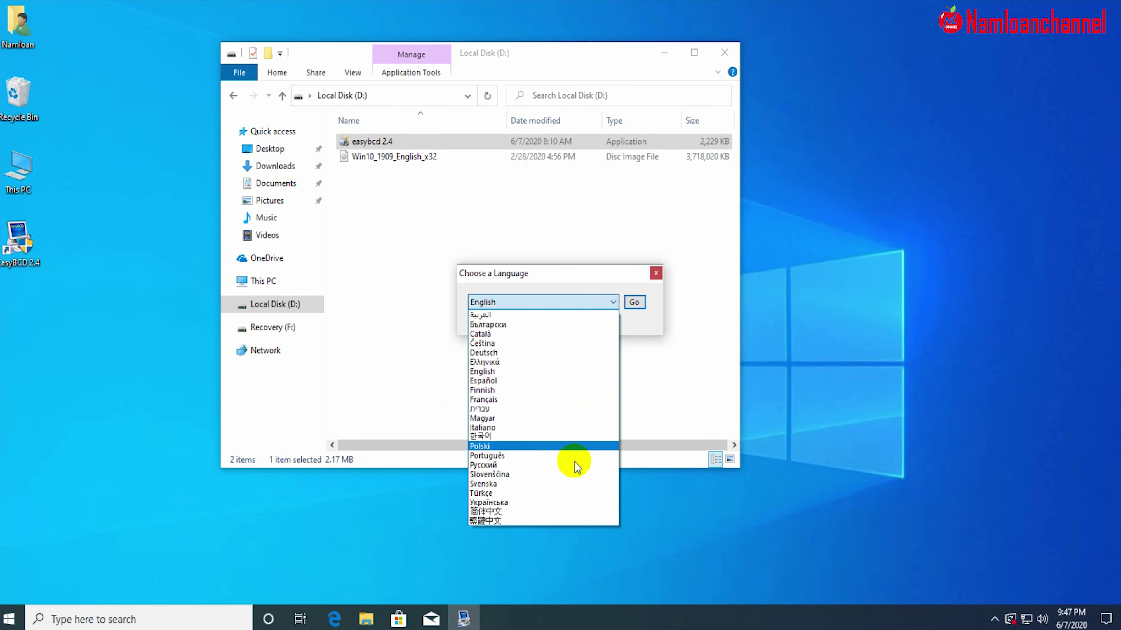
left_click(555, 304)
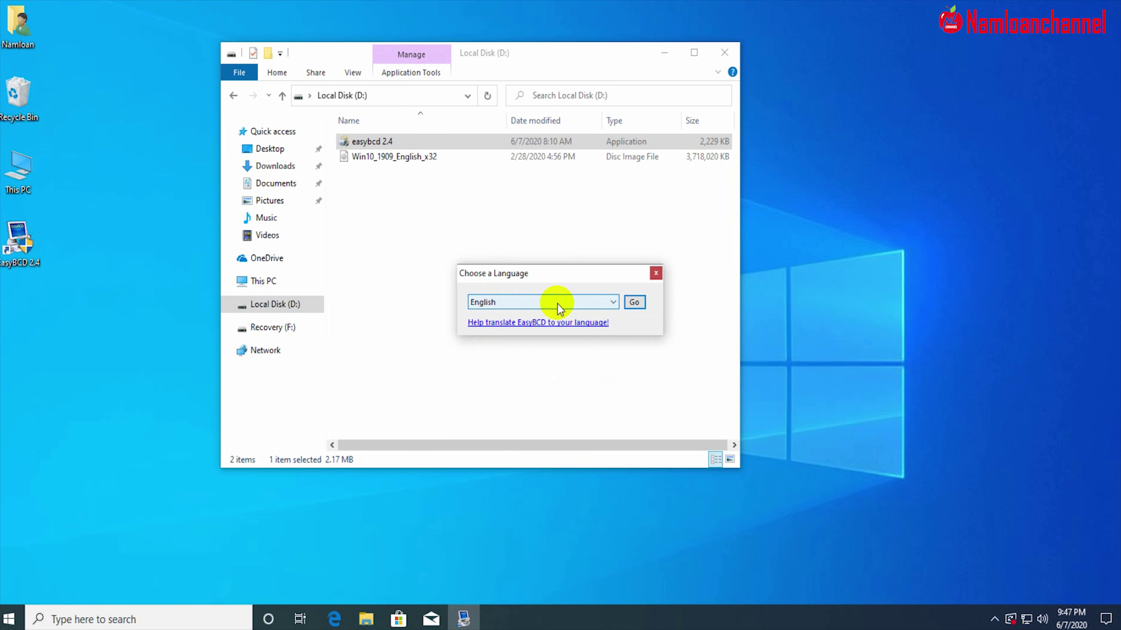
left_click(633, 304)
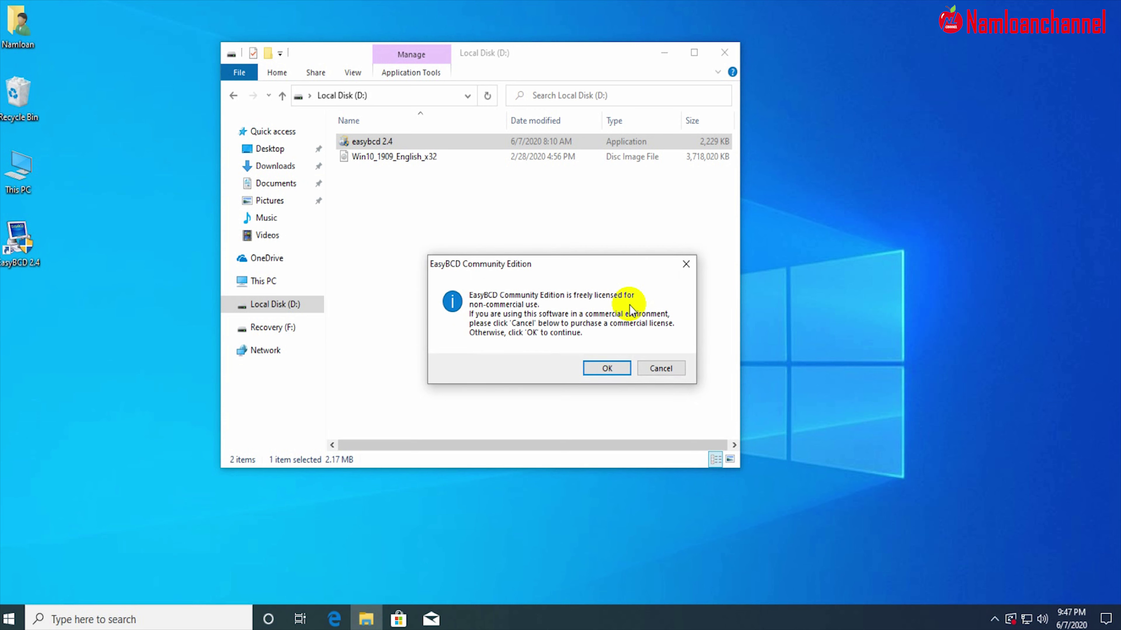
left_click(607, 369)
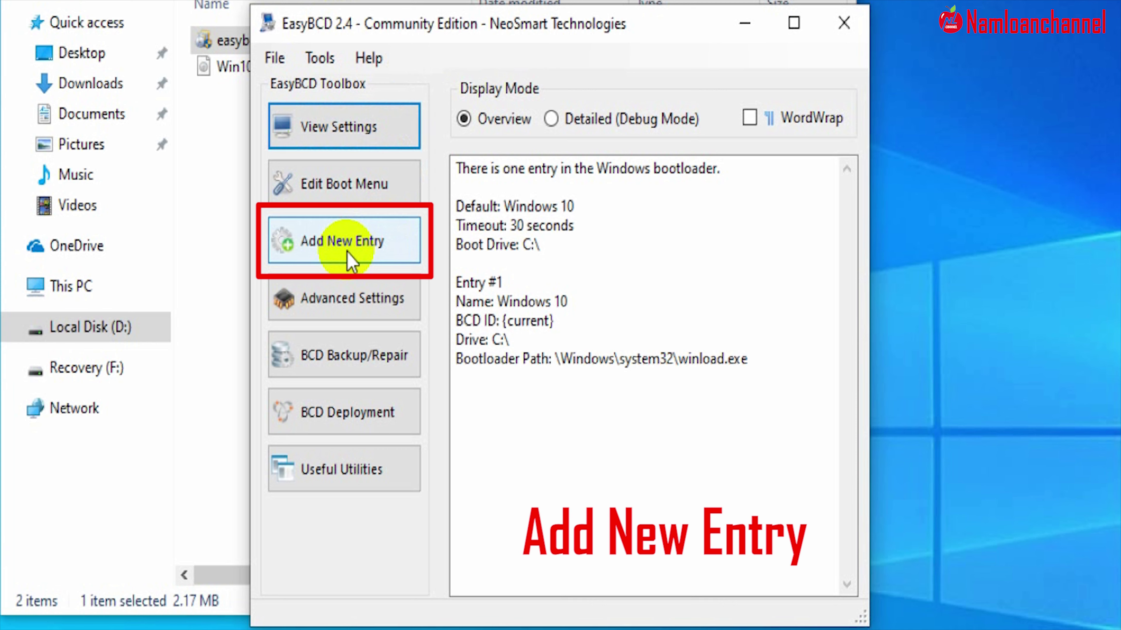
- Start a new WinPE boot entry of type WIM Image (Ramdisk) and name it Recovery
left_click(346, 262)
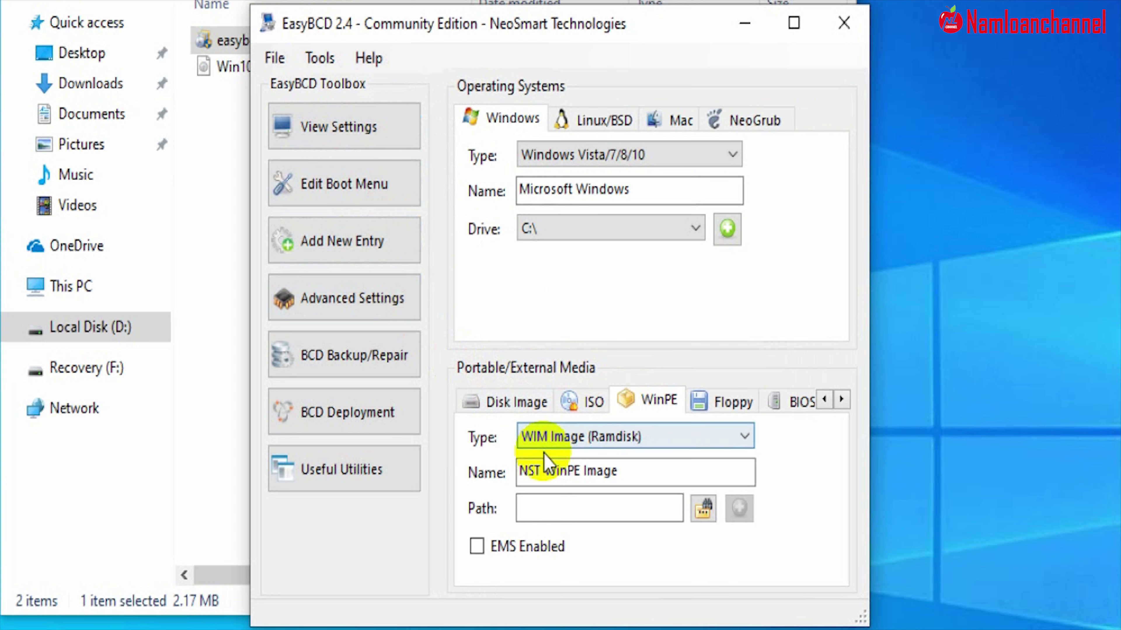
left_click_drag(647, 472, 458, 472)
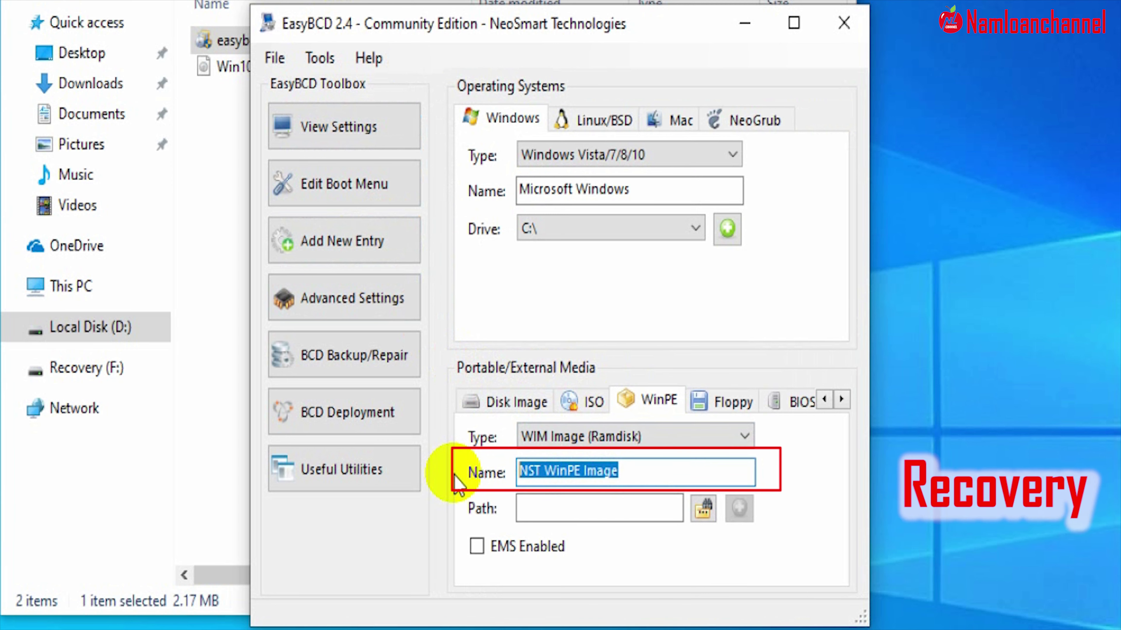
type("Redovery")
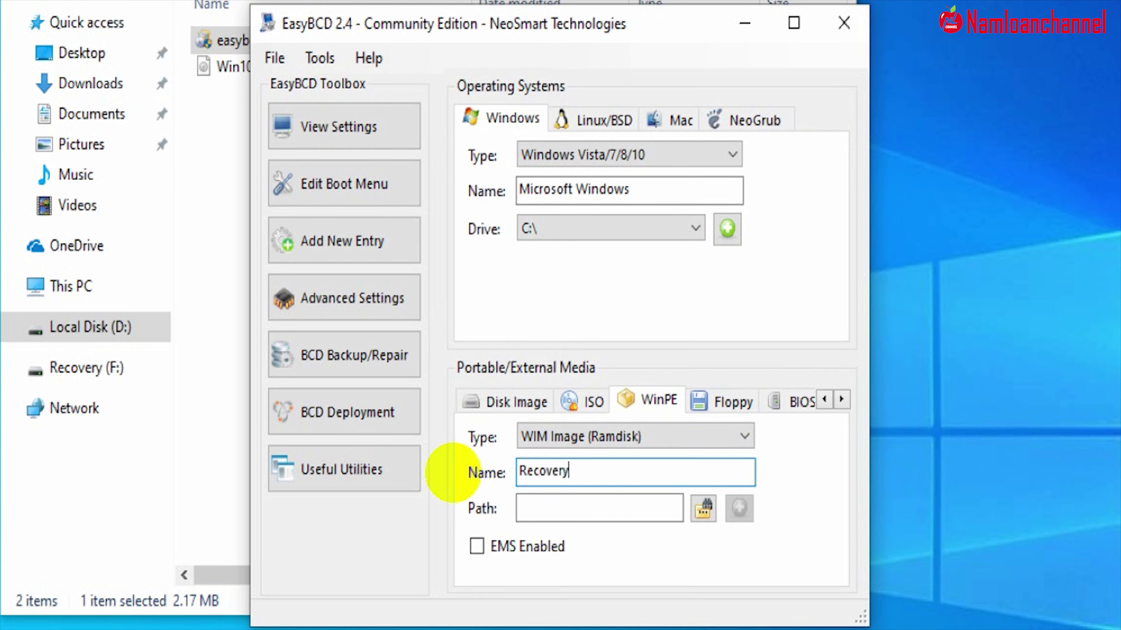
- Set the Recovery entry's image path to F:\sources\boot.wim and add the entry to the boot menu
left_click(528, 508)
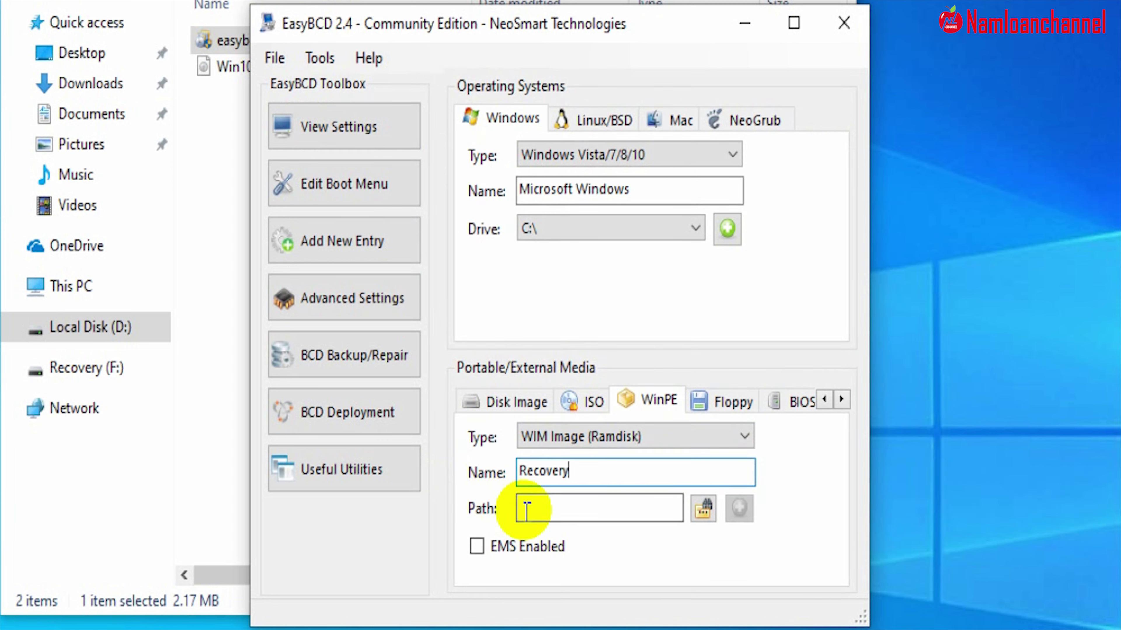
left_click(703, 512)
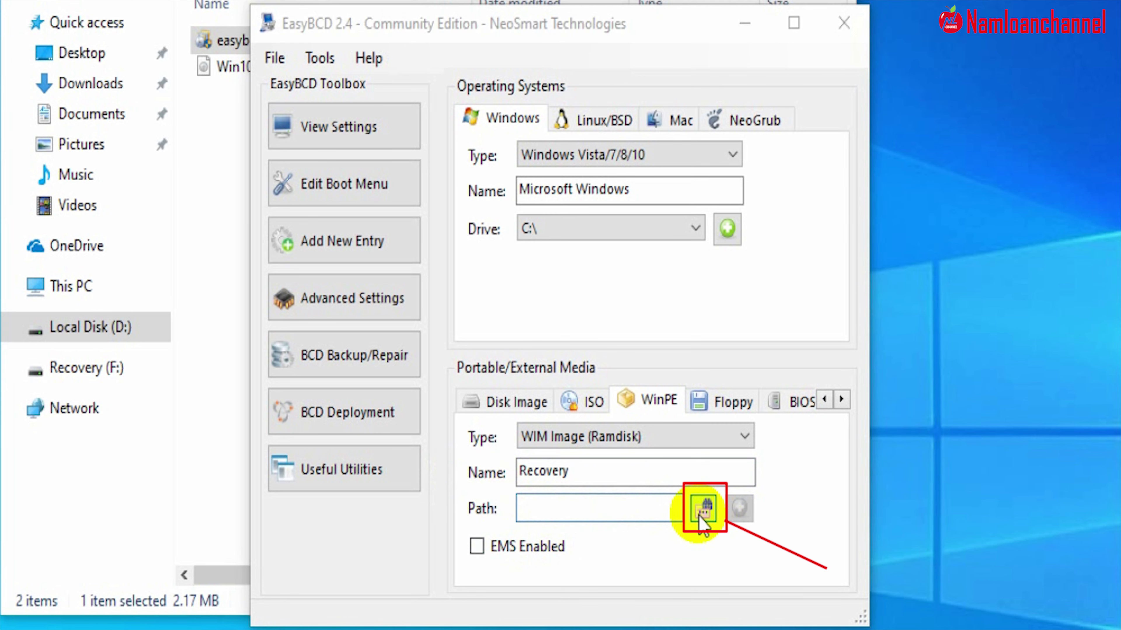
scroll(419, 454, "down", 2)
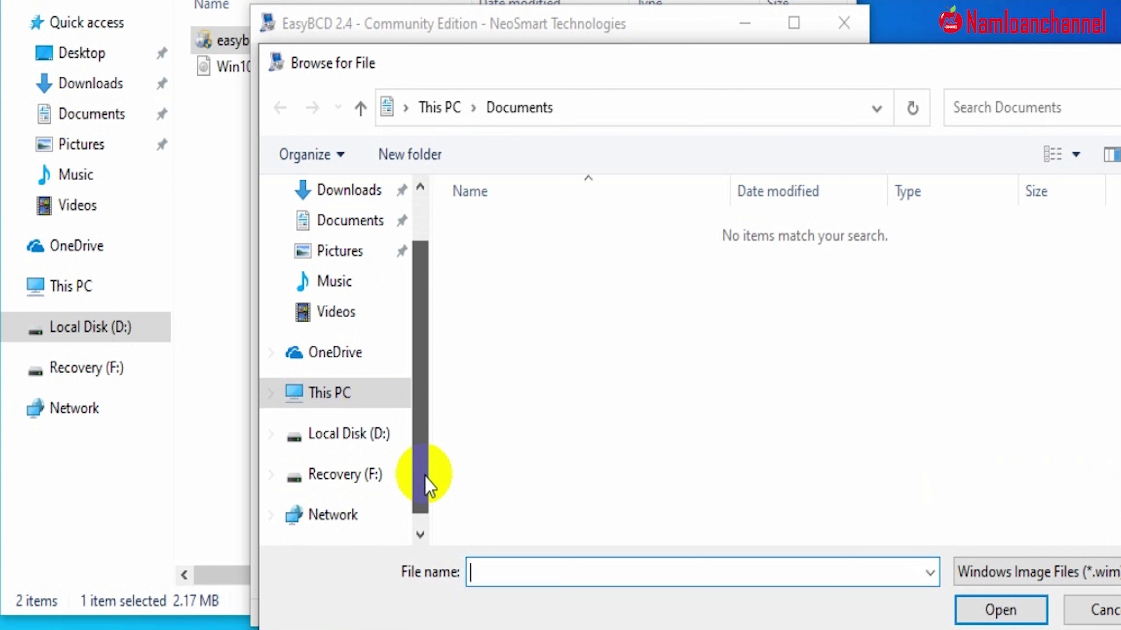
left_click(340, 482)
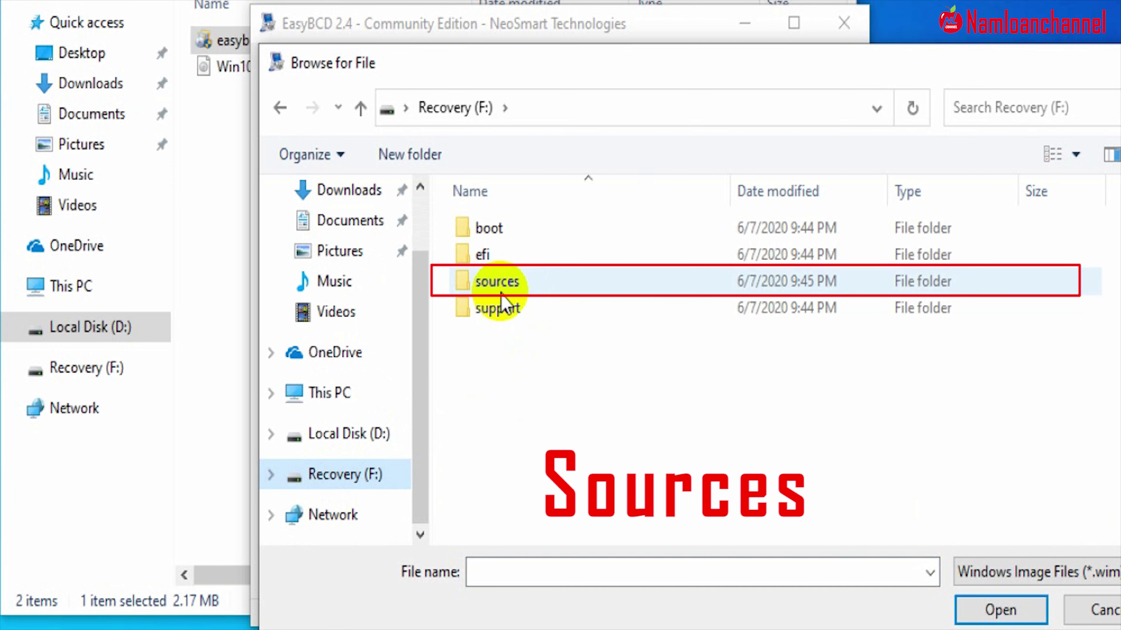
double_click(513, 288)
left_click(502, 494)
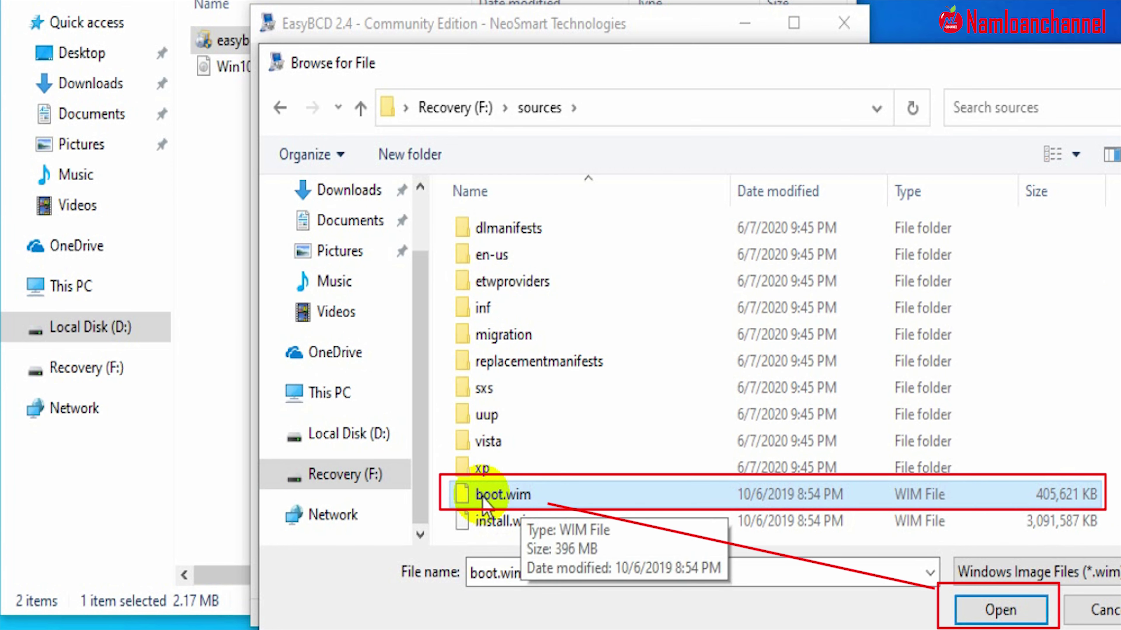
left_click(979, 618)
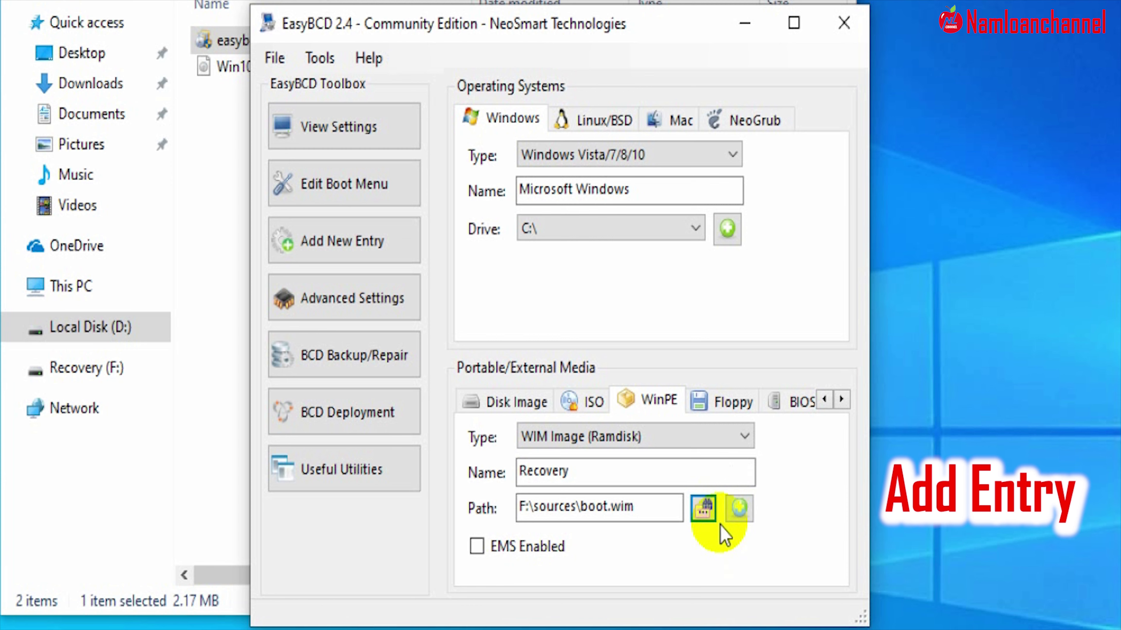
left_click(738, 514)
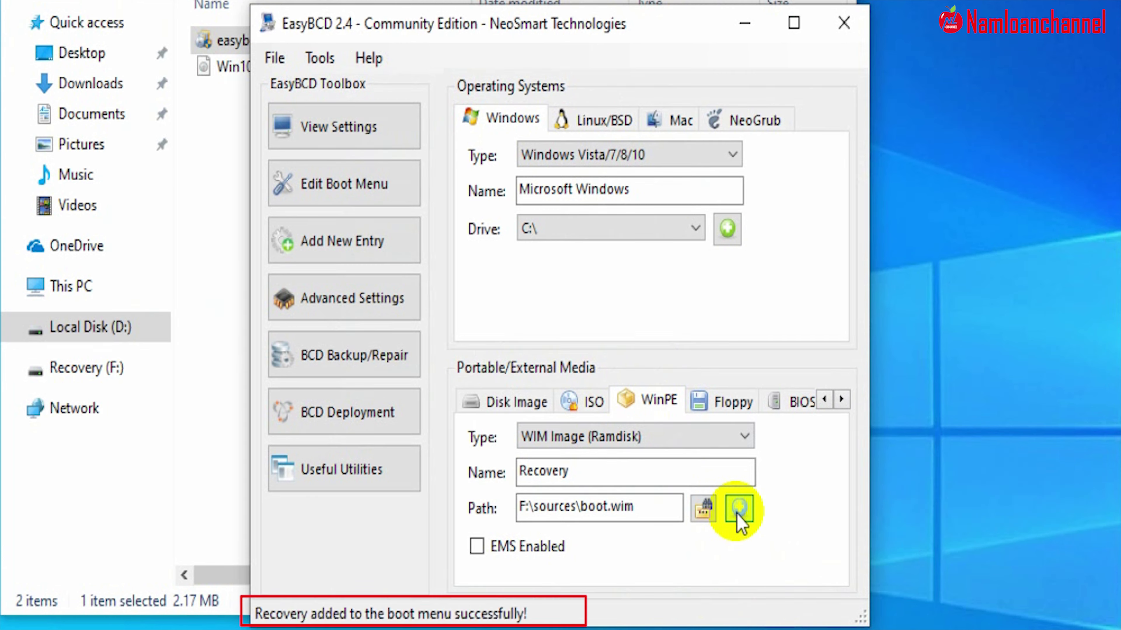
- Set the boot menu countdown to 10, keeping English as the locale
left_click(358, 195)
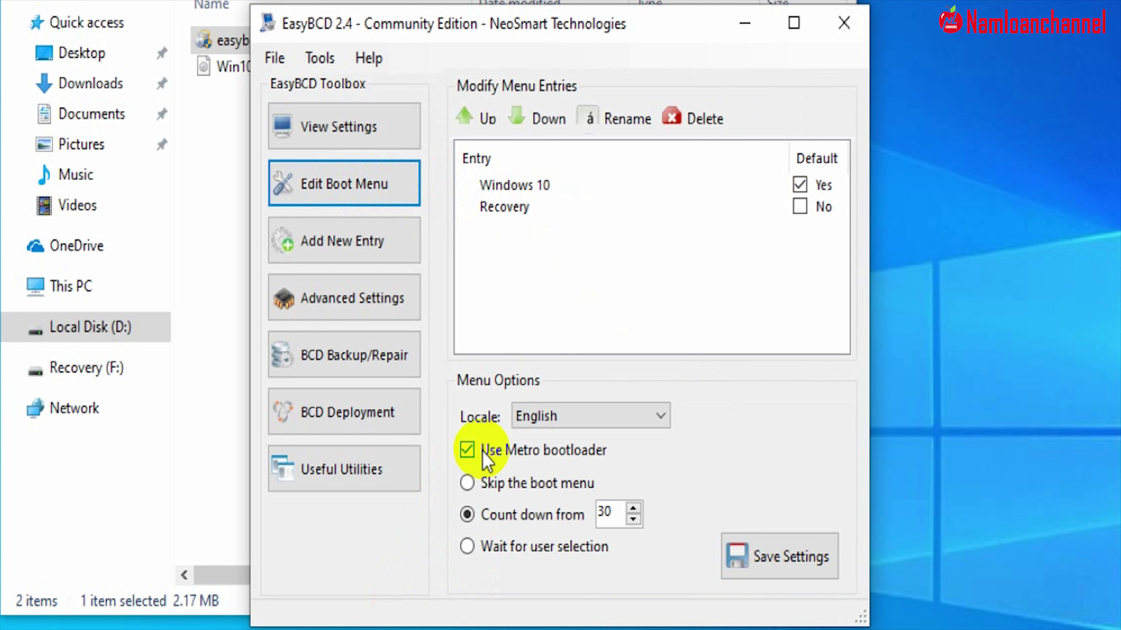
left_click(565, 422)
left_click(565, 421)
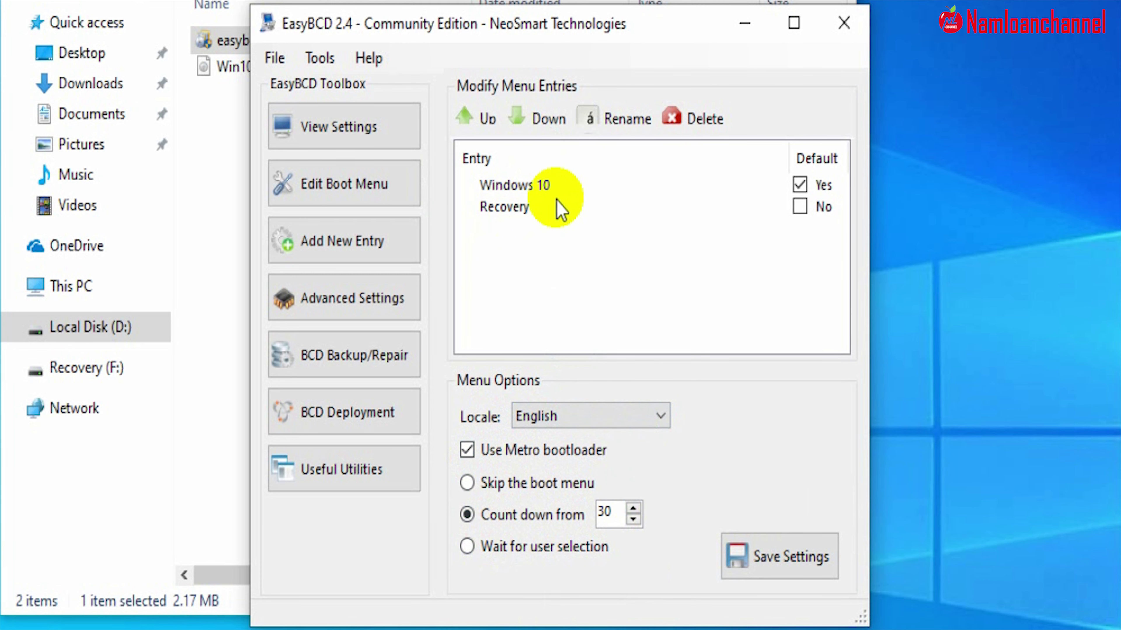
double_click(608, 512)
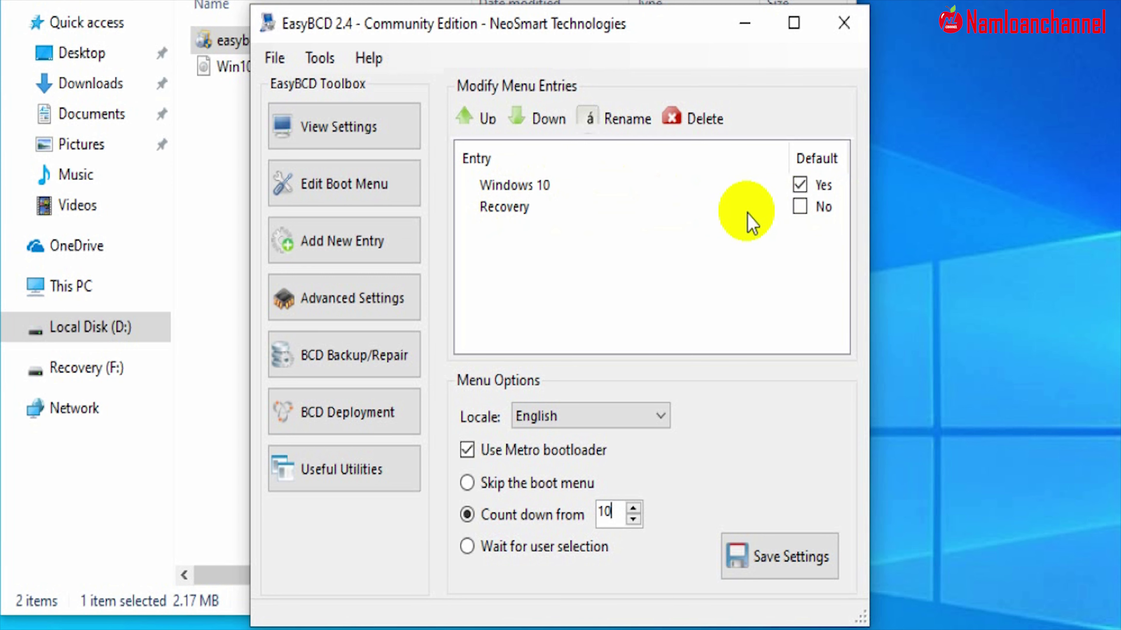
- Keep Windows 10 rather than Recovery as the default boot entry and save the boot menu settings
left_click(800, 207)
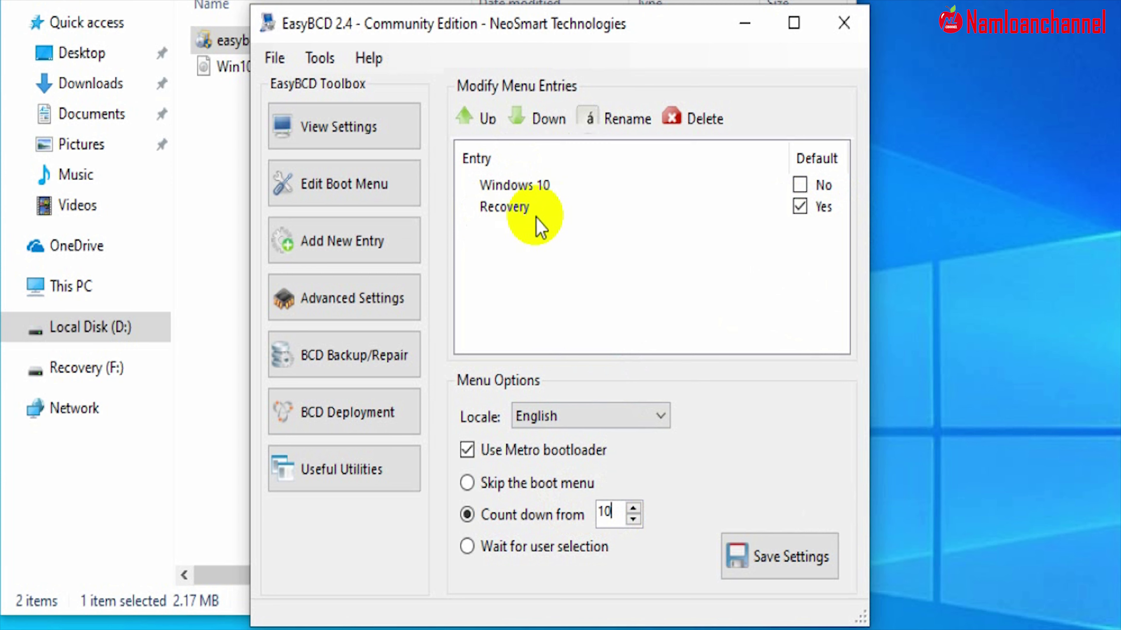
left_click(799, 184)
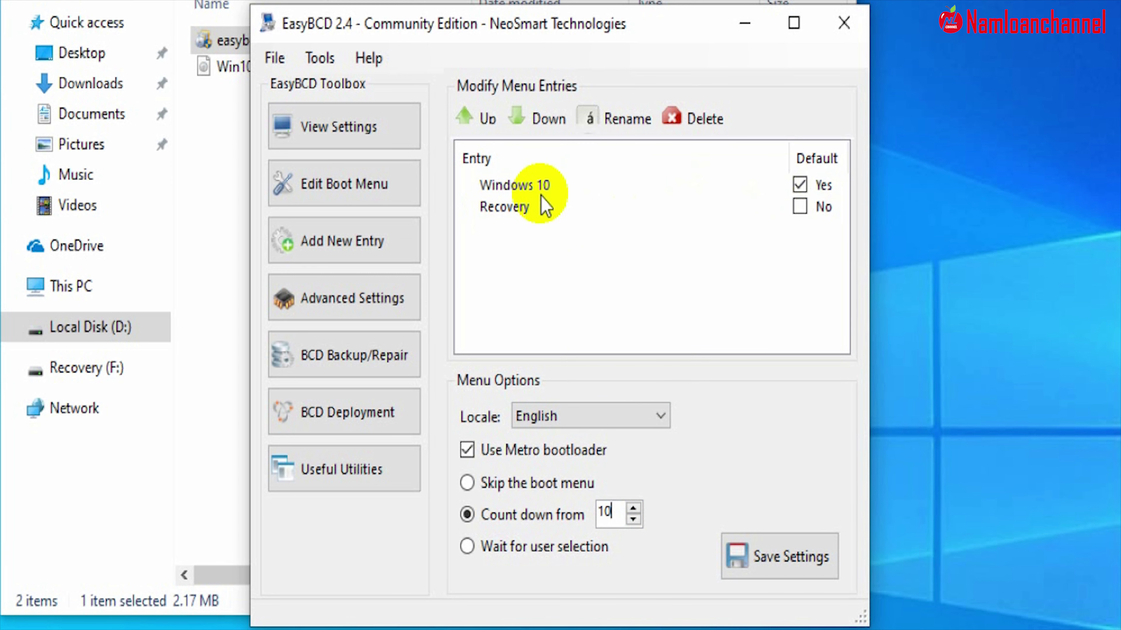
left_click(779, 569)
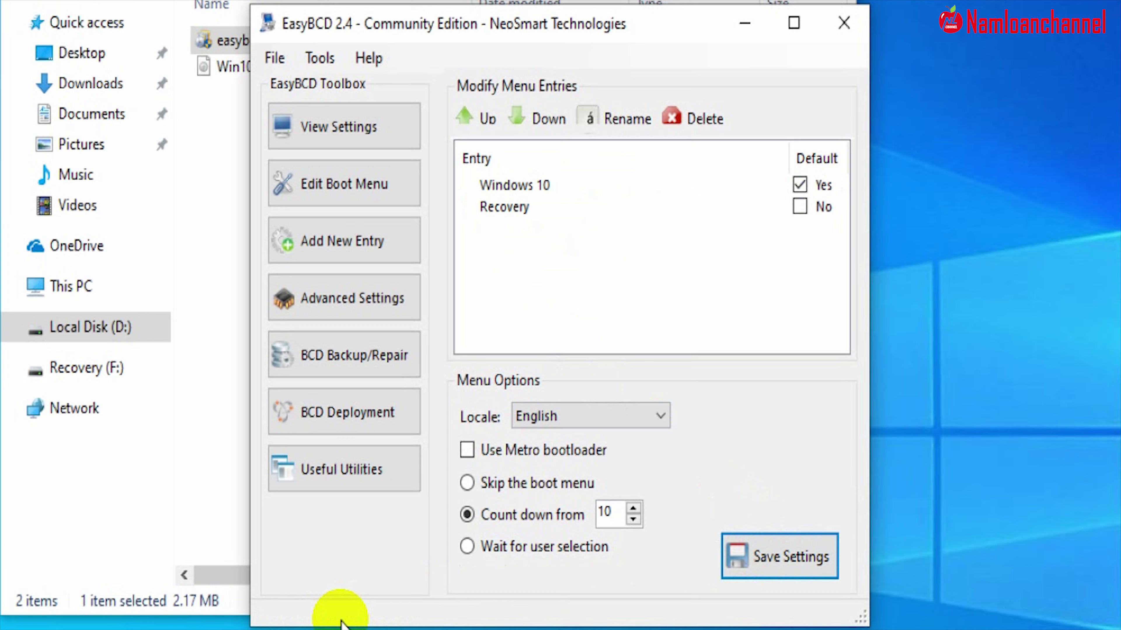
- Exit EasyBCD, declining the Easy Recovery Essentials offer, and close the remaining Local Disk (D:) and language selection windows
left_click(852, 31)
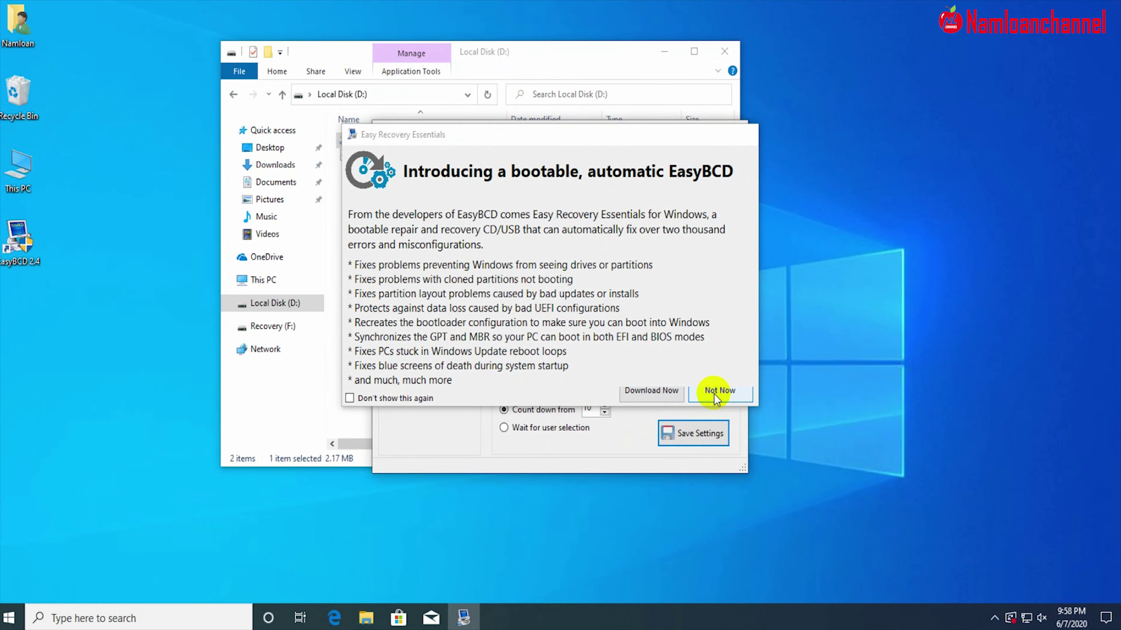
left_click(824, 482)
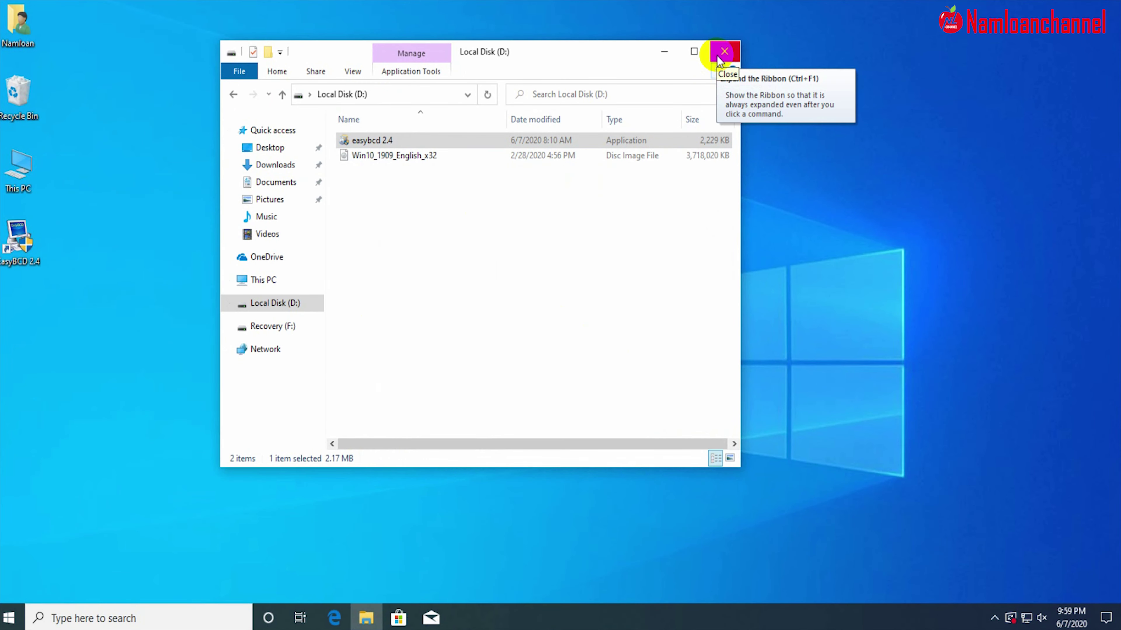
left_click(723, 52)
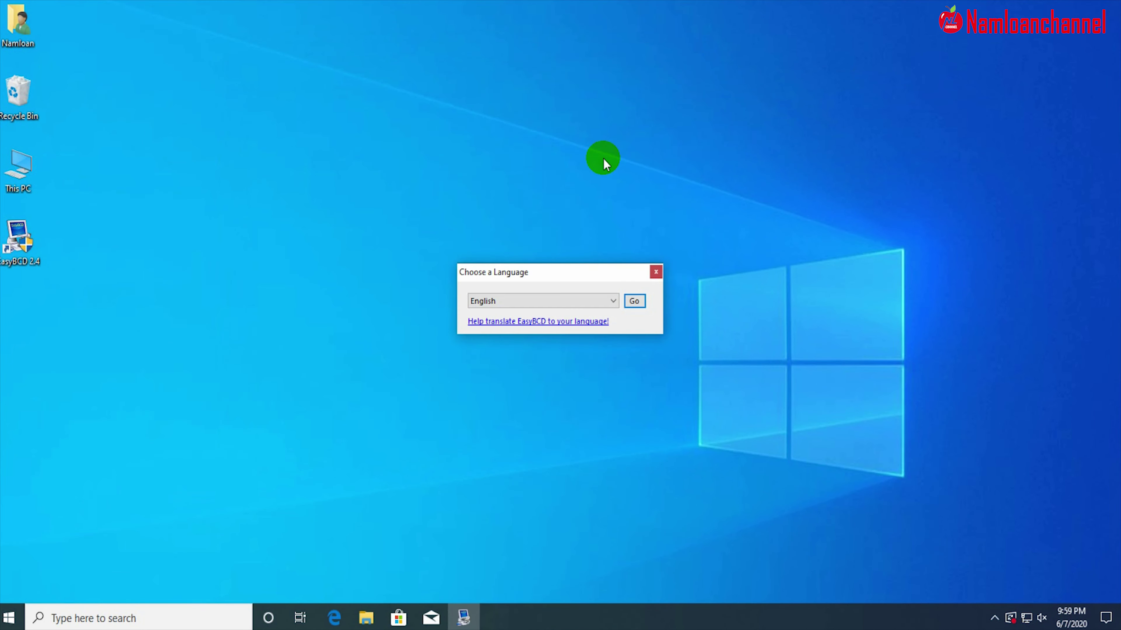
left_click(655, 272)
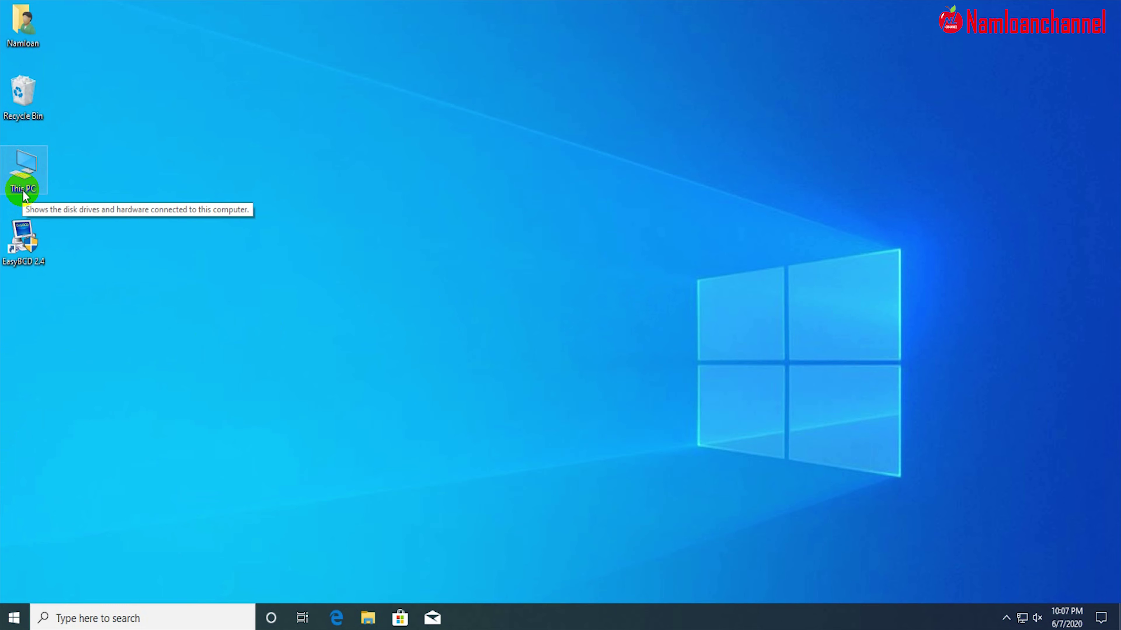
- Check the Recovery (F:) drive in This PC and close the window
double_click(23, 189)
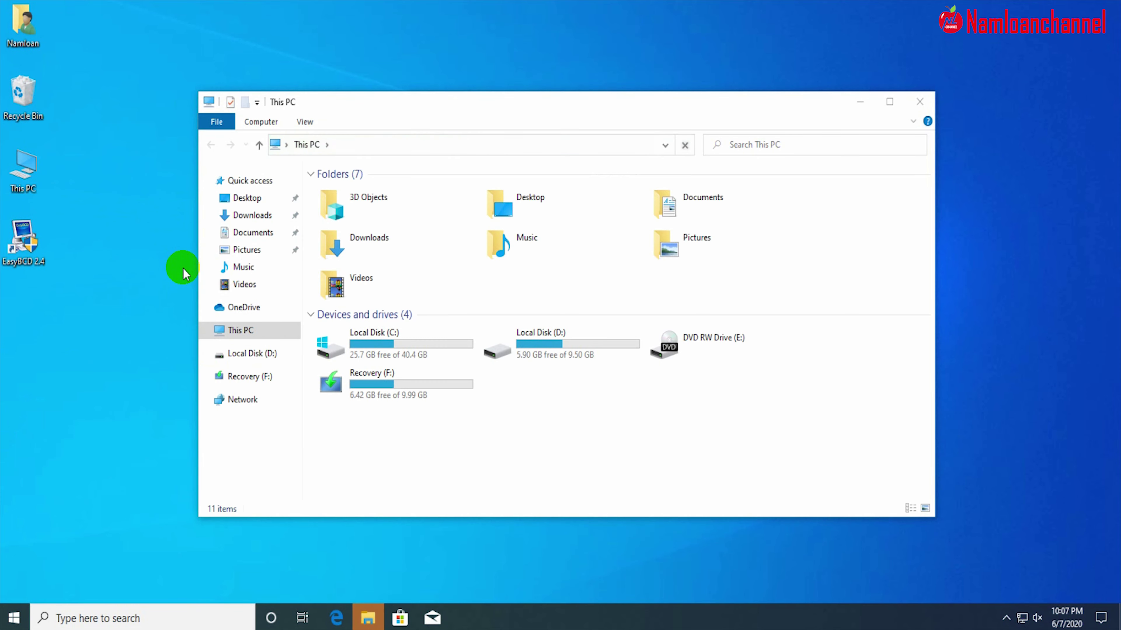
left_click(359, 402)
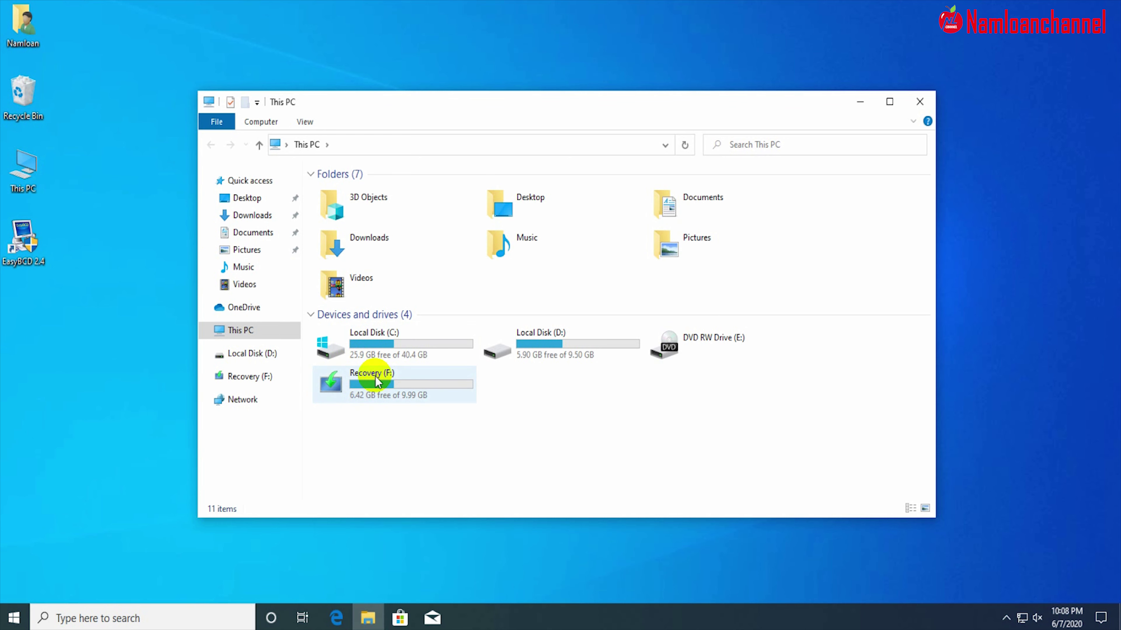
left_click(919, 101)
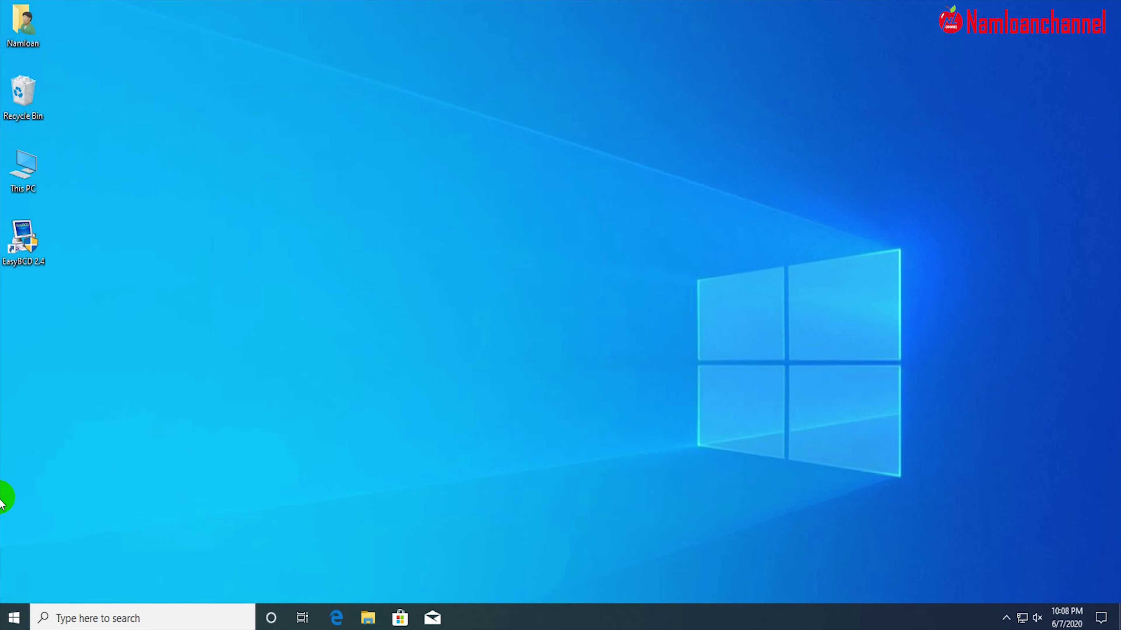
- Restart the computer
left_click(11, 619)
left_click(15, 586)
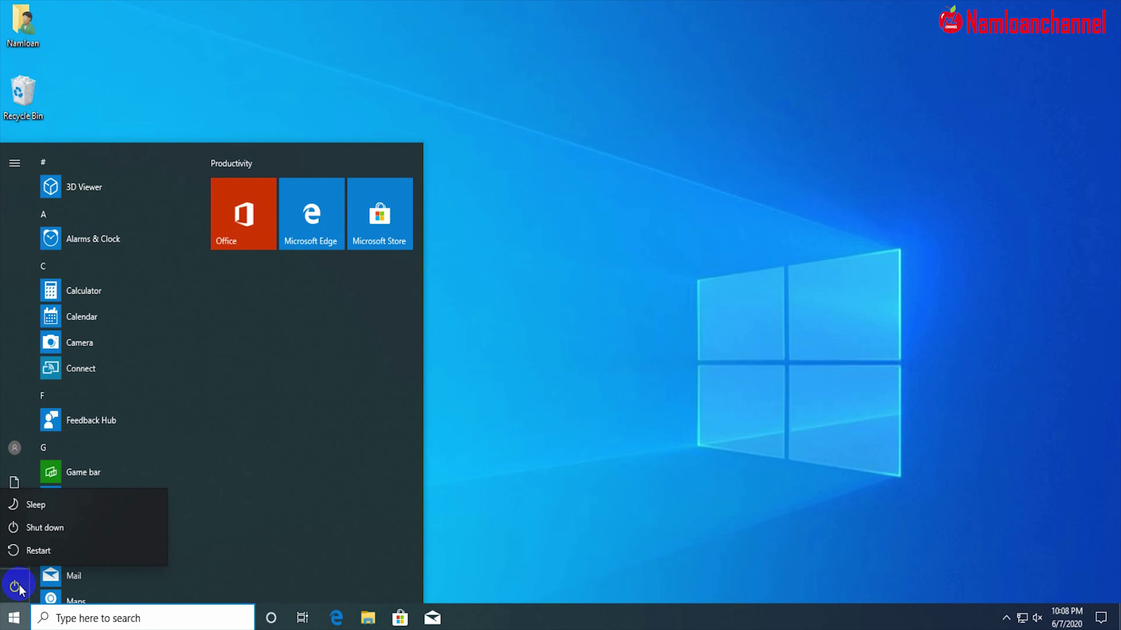
left_click(37, 551)
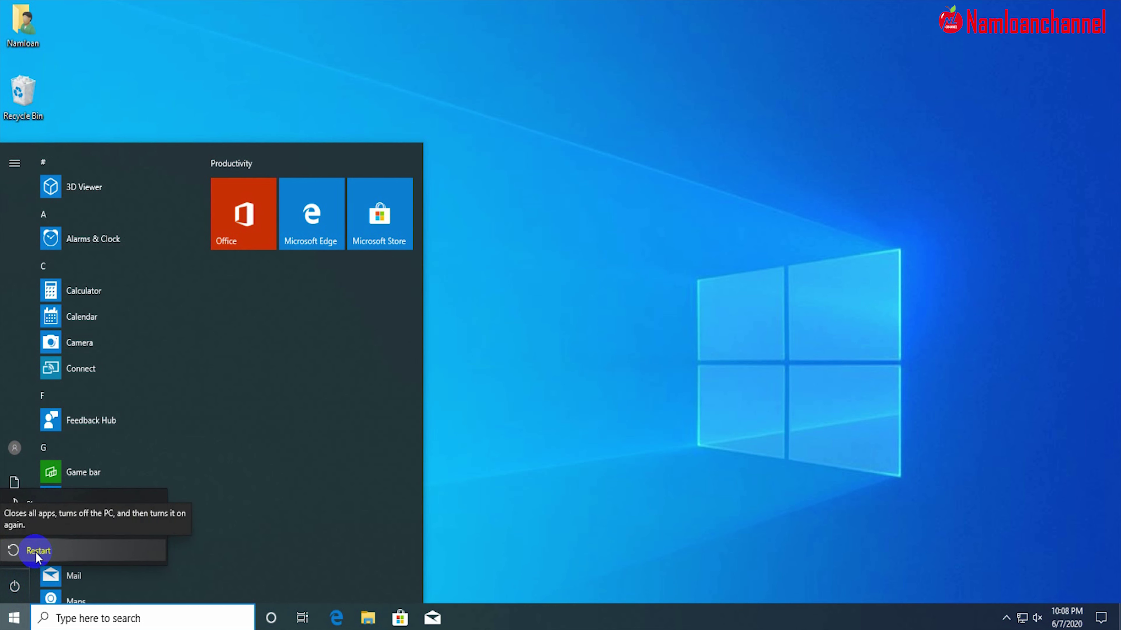
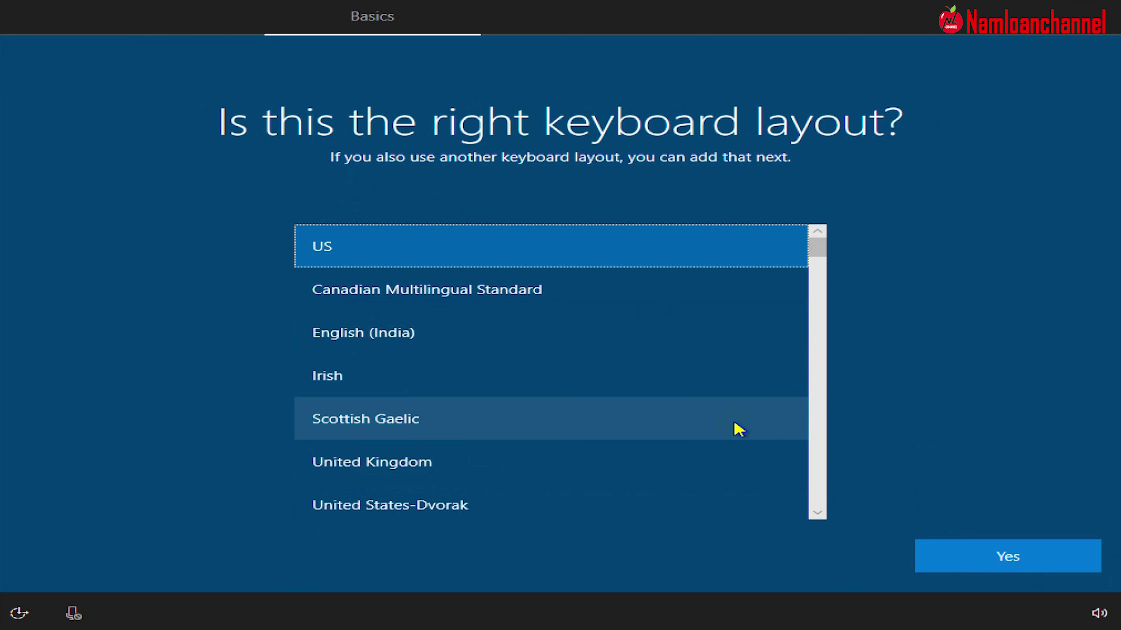
- Accept the US keyboard layout without adding a second one, and choose to set up the PC for personal use
left_click(967, 559)
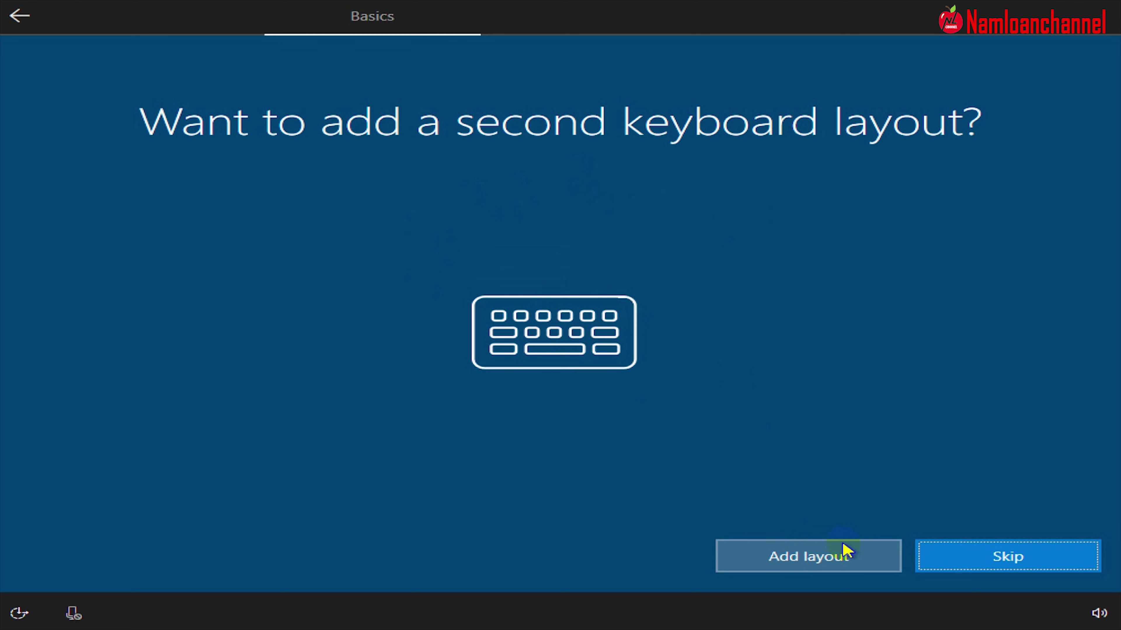
left_click(966, 553)
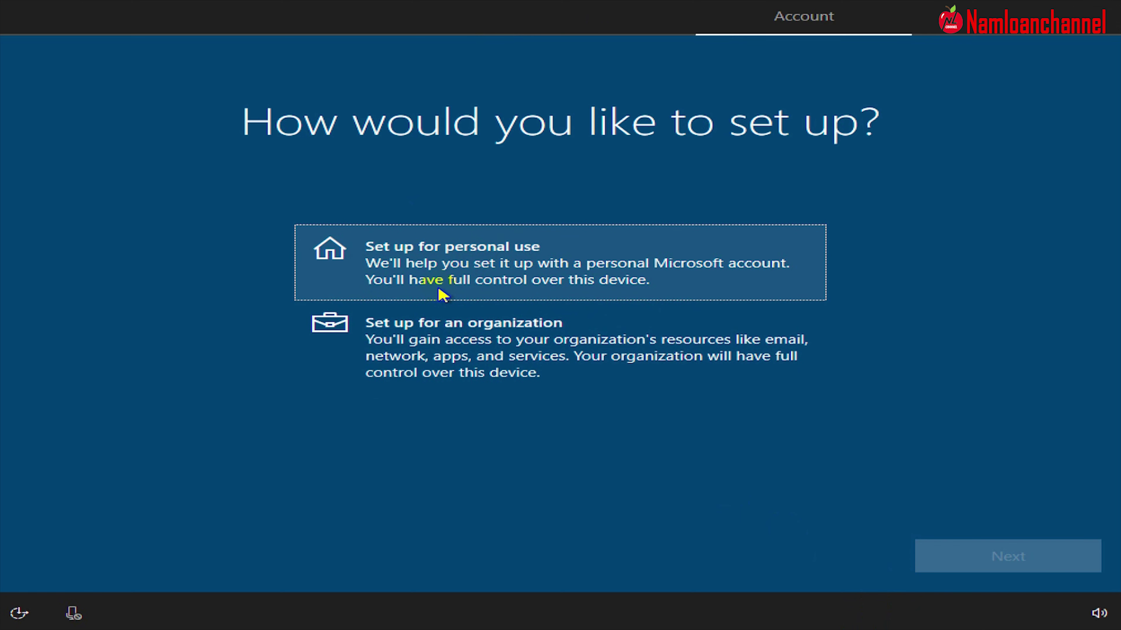
left_click(487, 264)
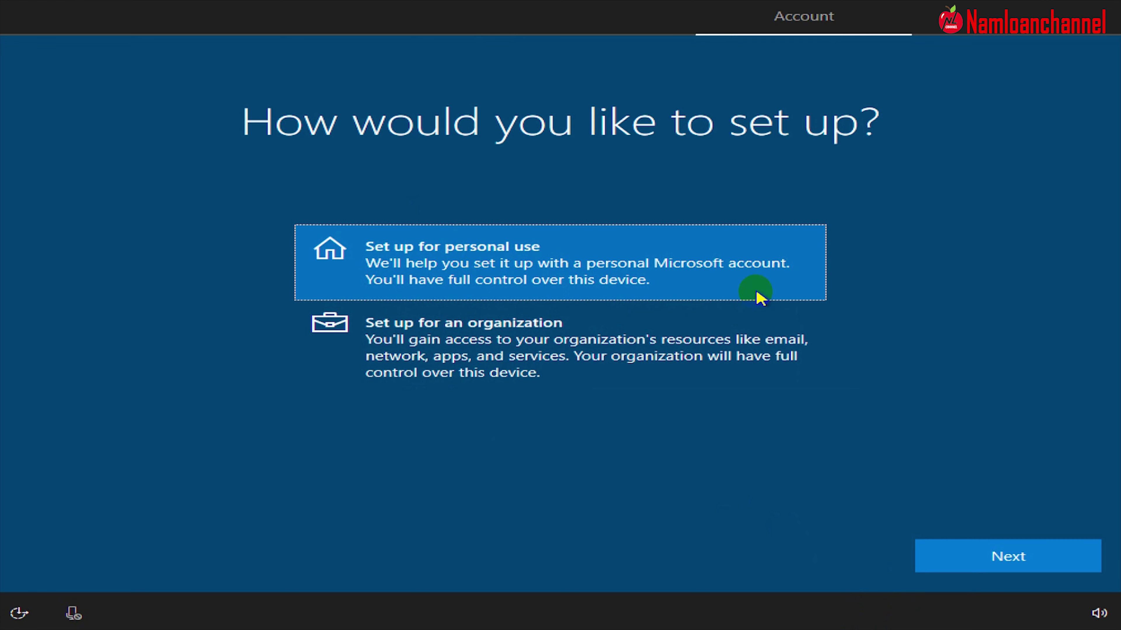
left_click(994, 547)
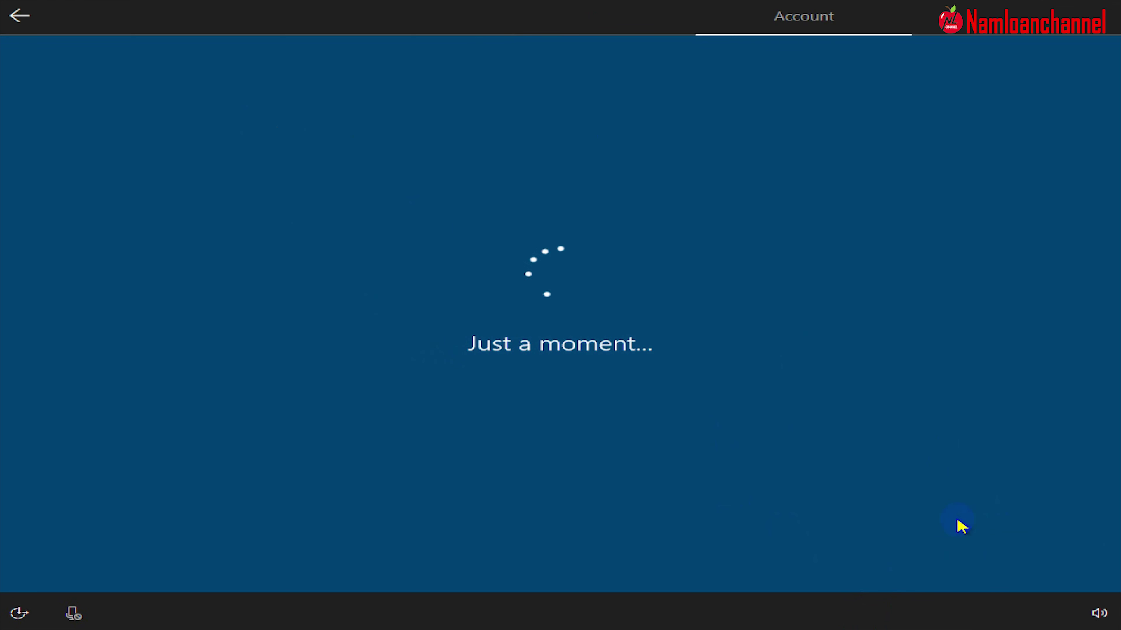
- Choose an offline account instead of signing in with Microsoft
left_click(416, 406)
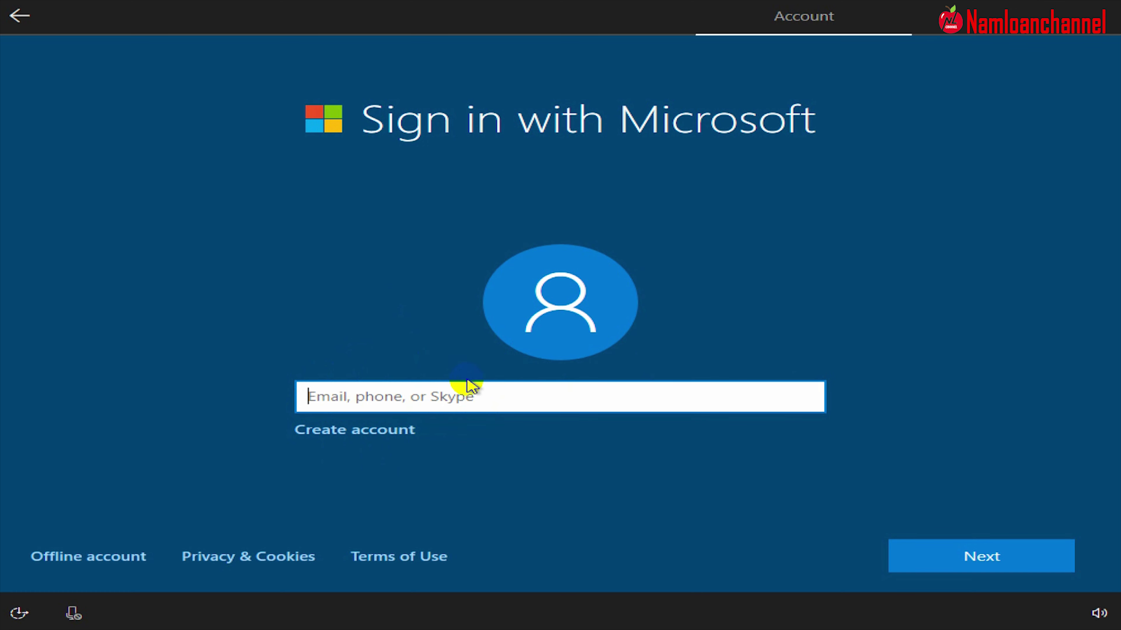
left_click(513, 277)
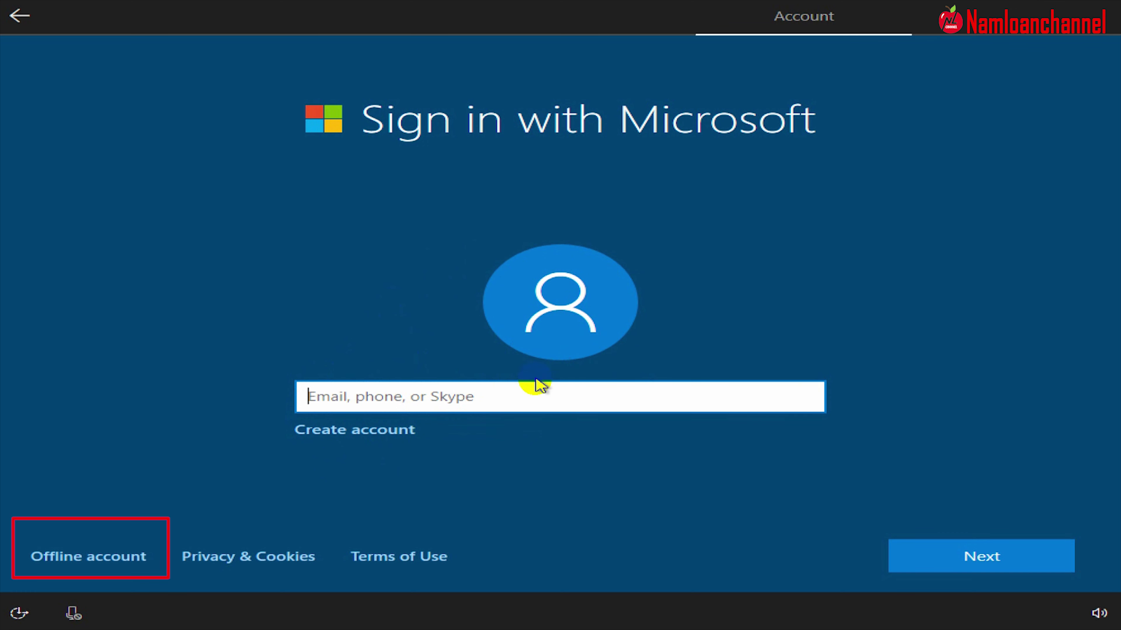
left_click(115, 562)
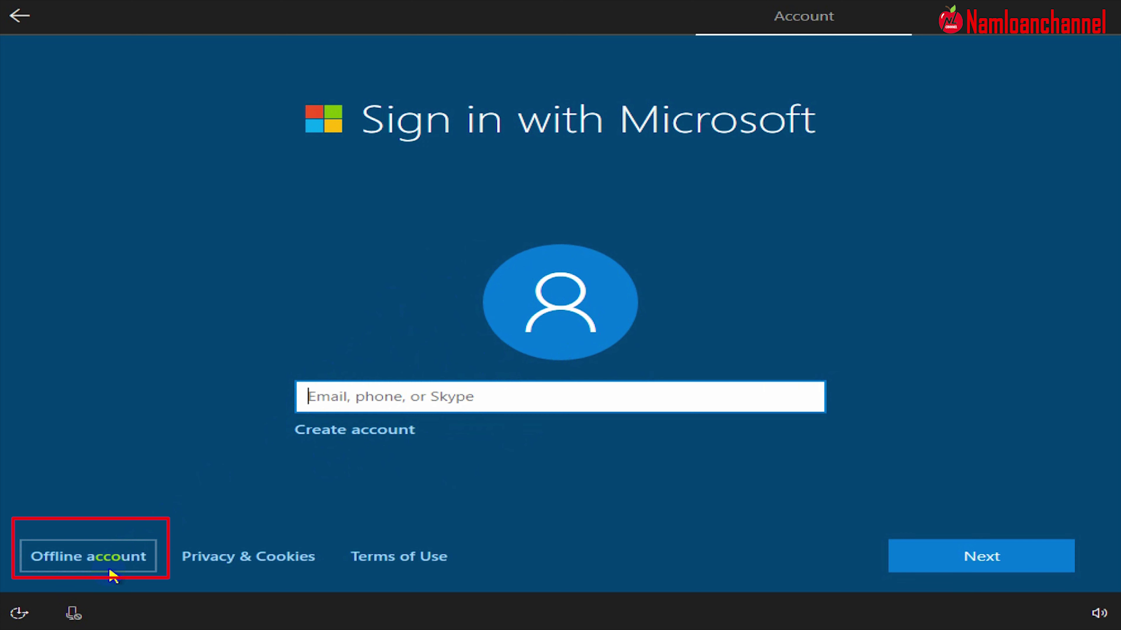
- Enter the account name for the PC's user and continue with the password left blank
left_click(343, 402)
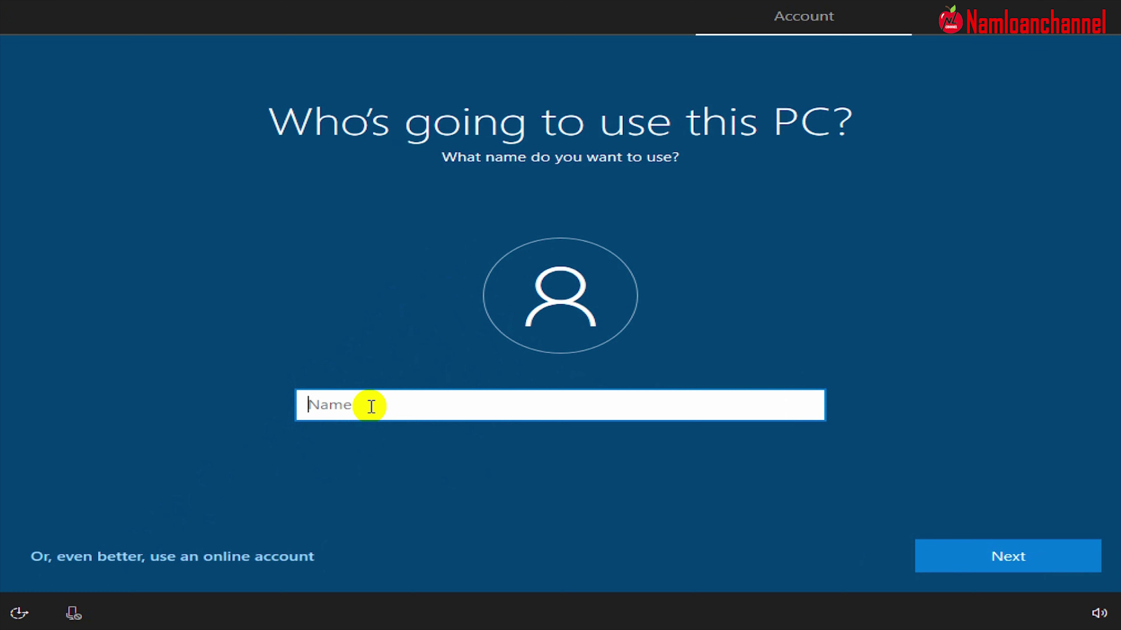
type("Namloan")
left_click(951, 554)
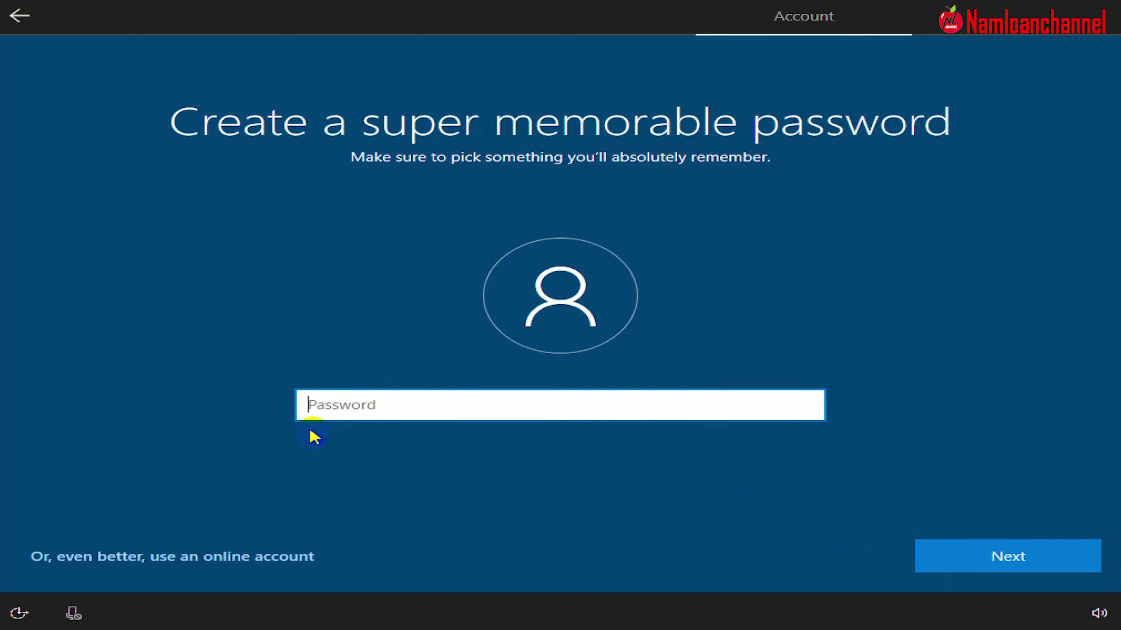
left_click(958, 555)
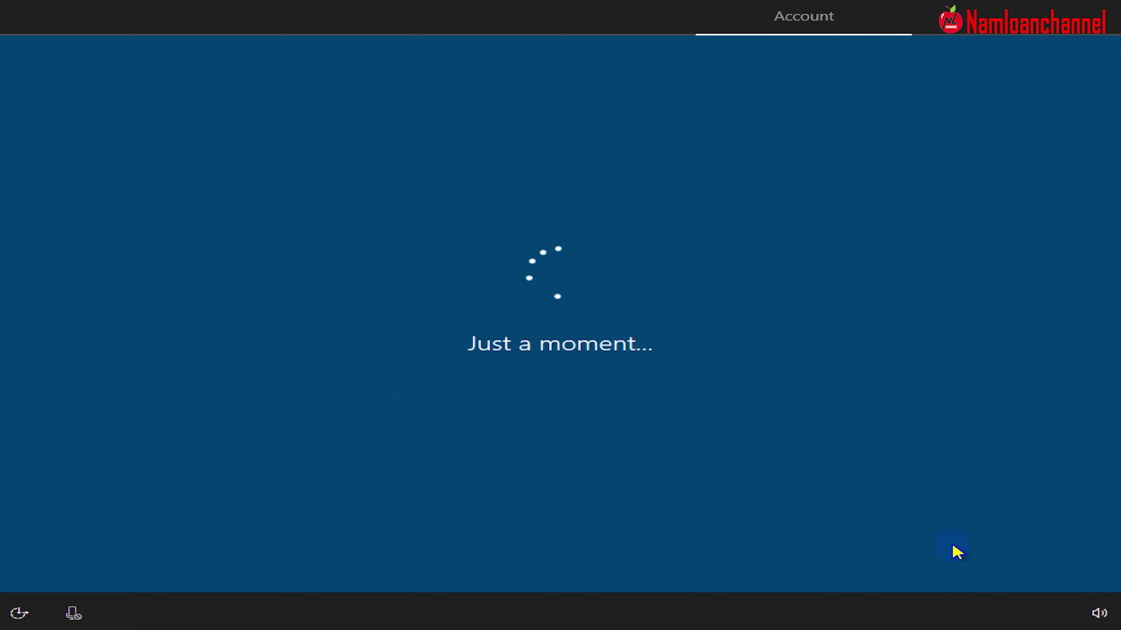
- Allow activity history to be sent to Microsoft and decline the Cortana digital assistant
left_click(958, 552)
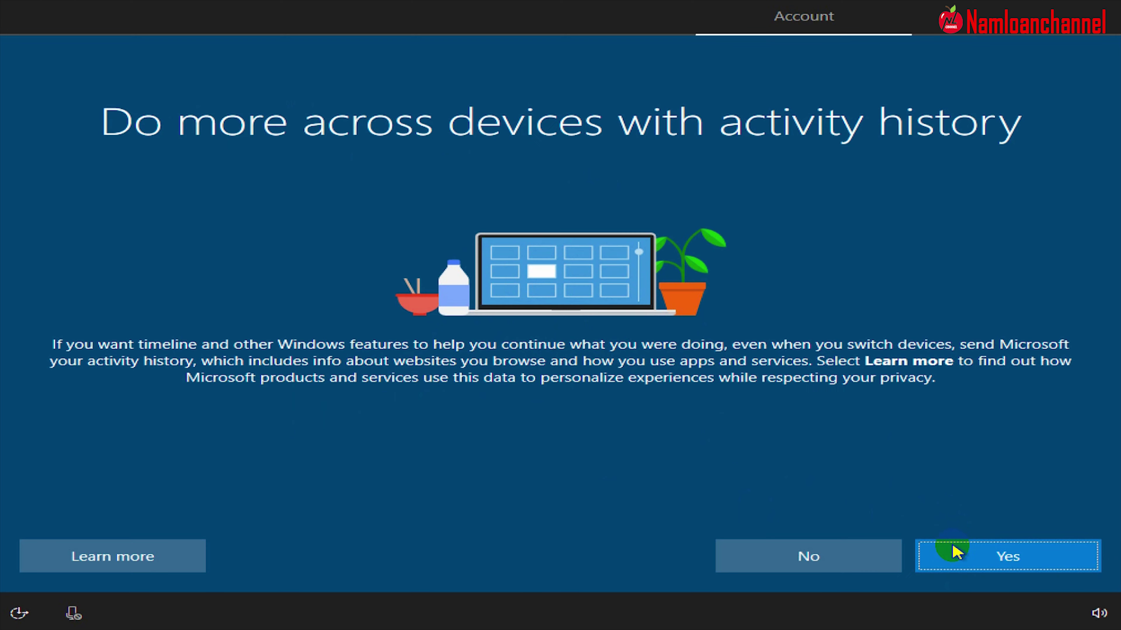
left_click(1007, 557)
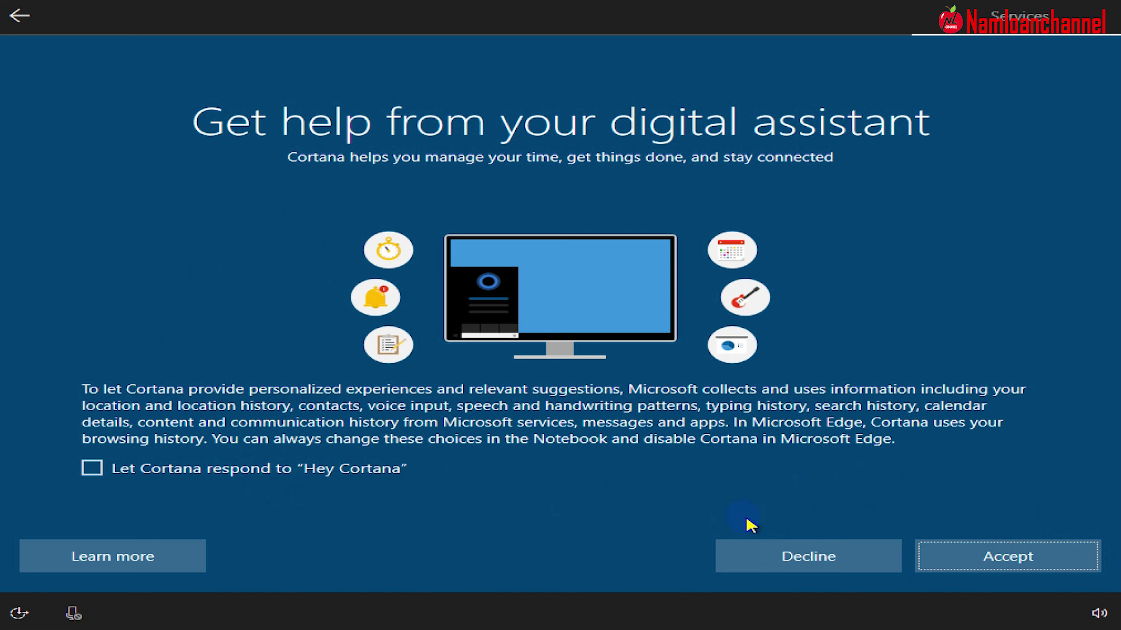
left_click(810, 559)
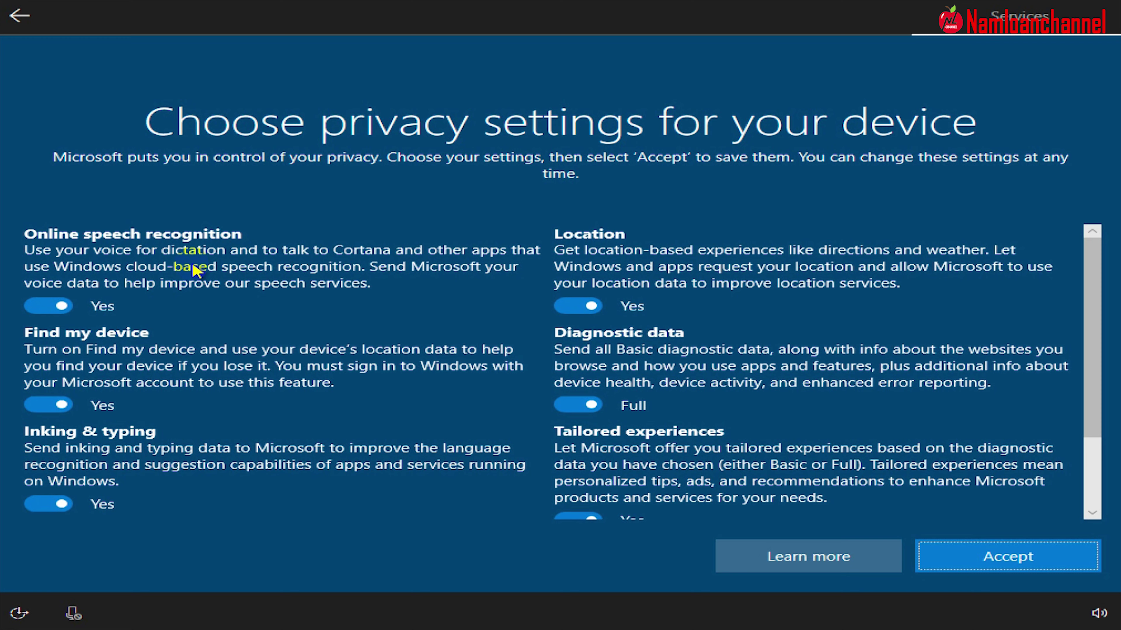
- Turn off the privacy settings Online speech recognition, Find my device, Inking & typing, and Advertising ID
scroll(194, 267, "down", 1)
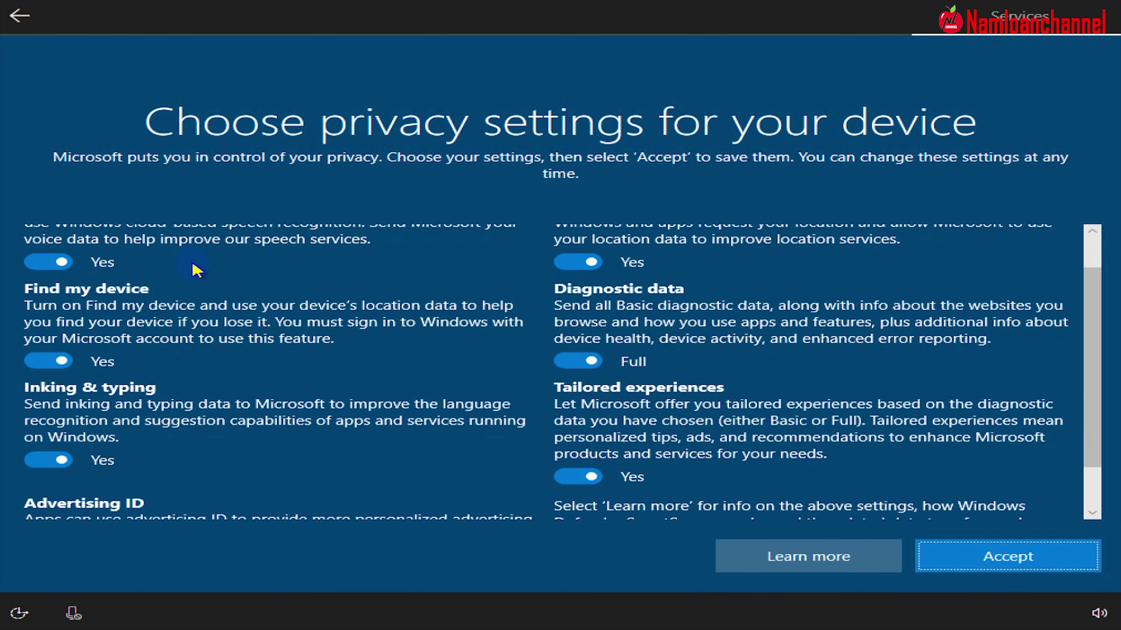
scroll(194, 269, "up", 1)
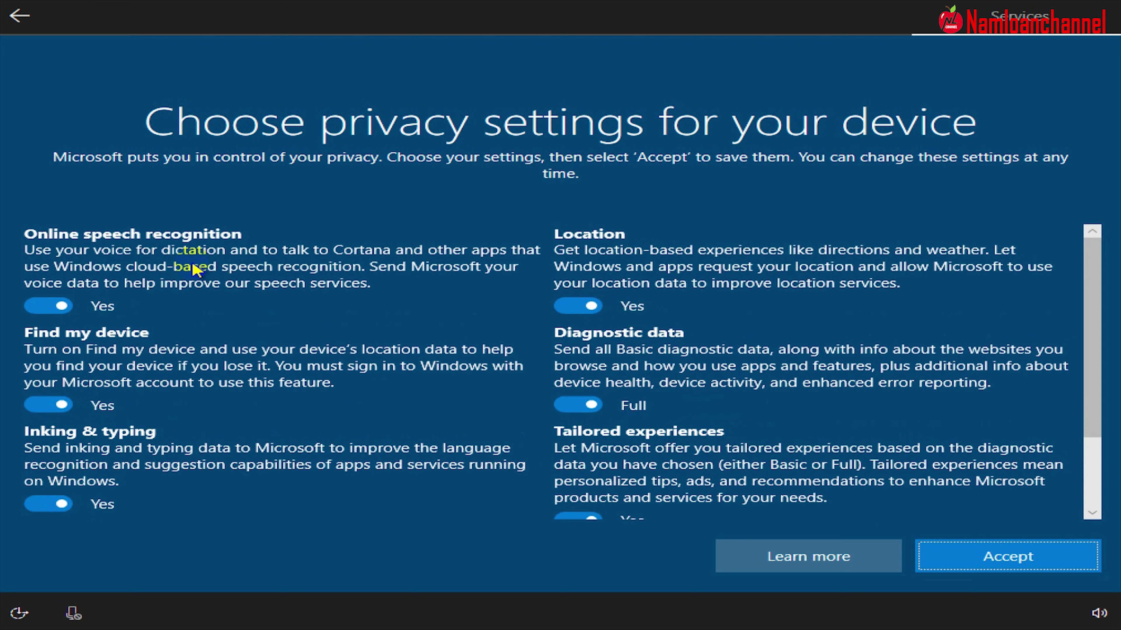
left_click(87, 314)
left_click(48, 405)
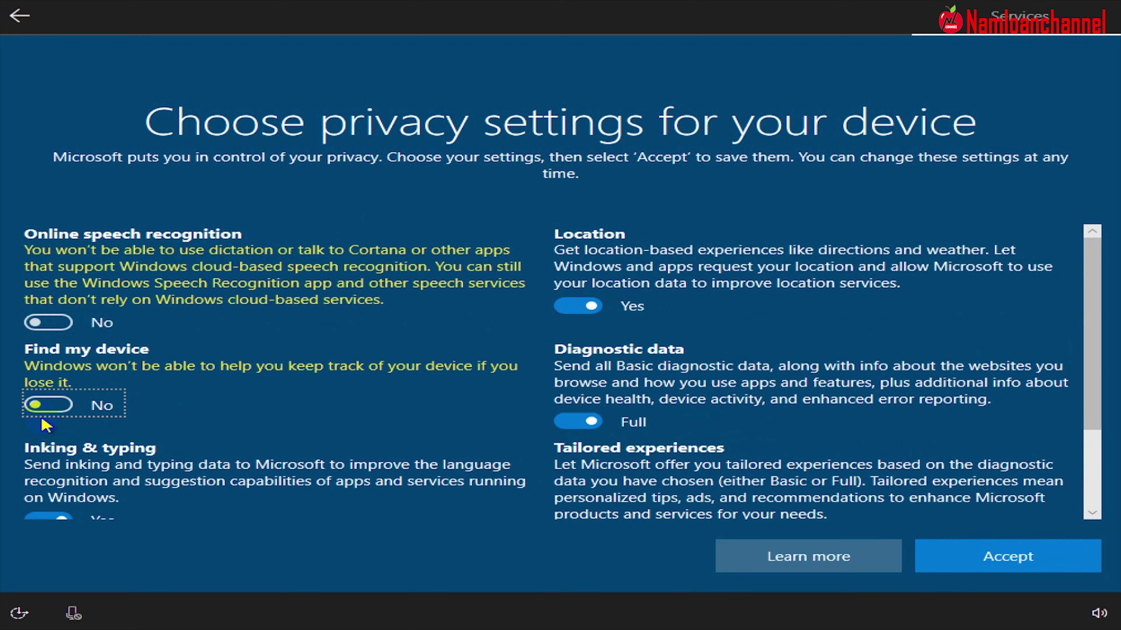
scroll(53, 426, "down", 2)
left_click(48, 403)
left_click(48, 501)
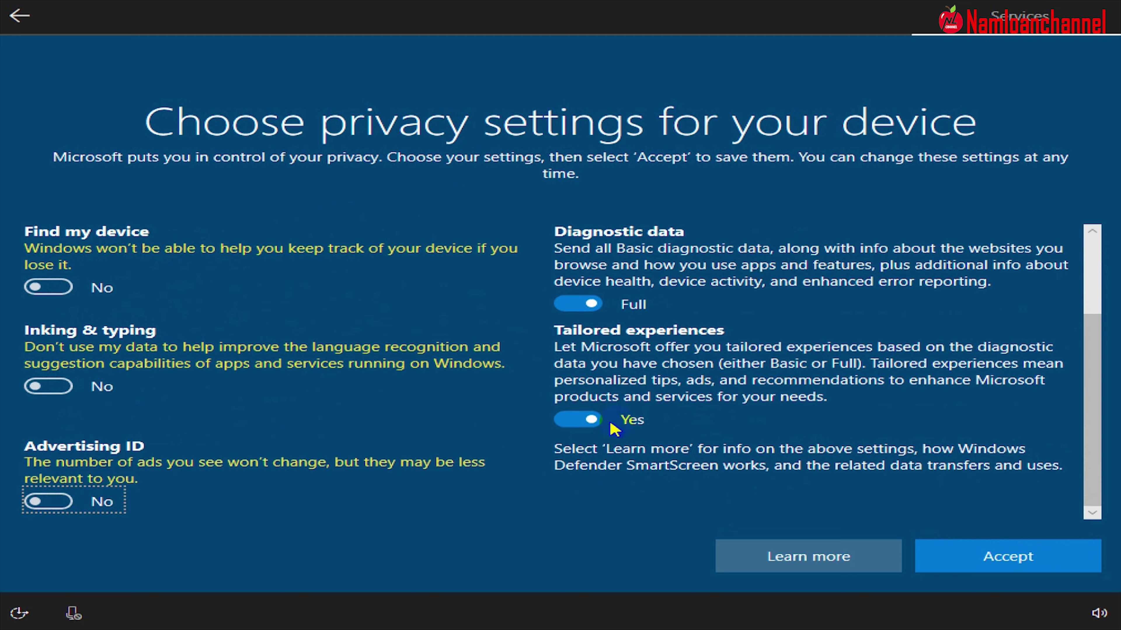
- Turn off Location and Tailored experiences, set Diagnostic data to Basic, and accept the privacy settings
scroll(617, 409, "up", 2)
left_click(580, 304)
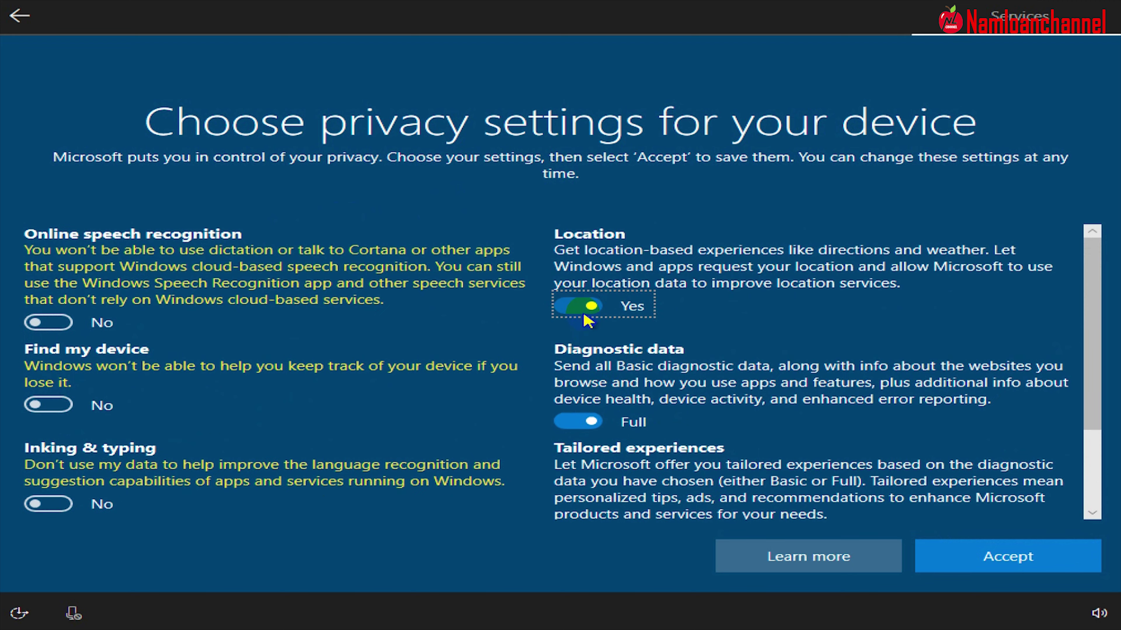
left_click(577, 421)
scroll(574, 434, "down", 3)
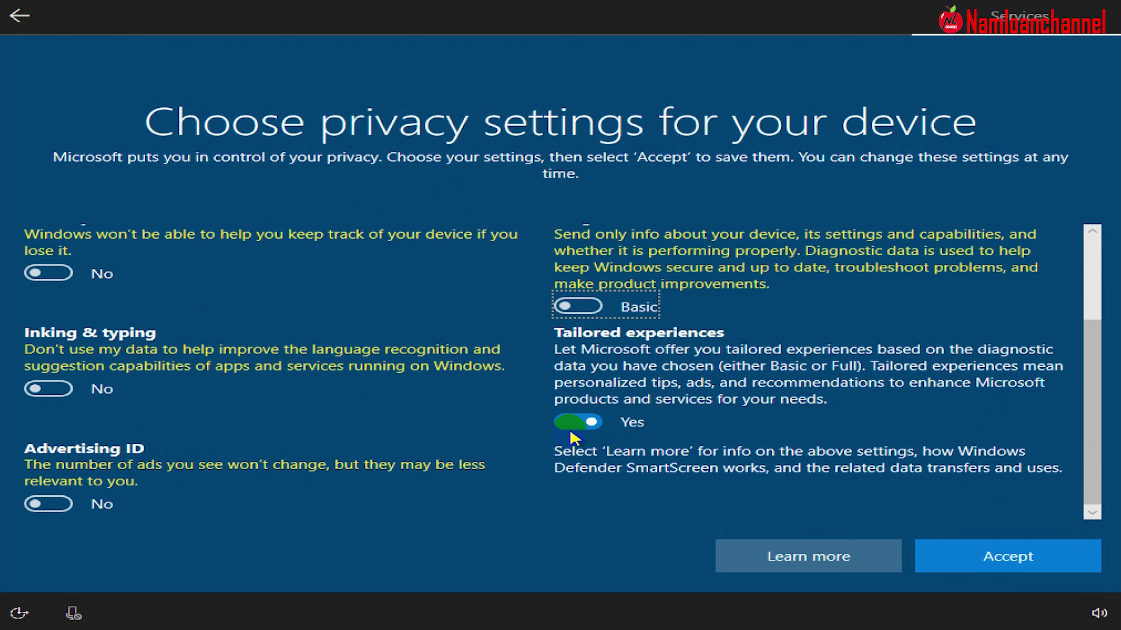
left_click(572, 431)
scroll(571, 430, "up", 3)
left_click(984, 557)
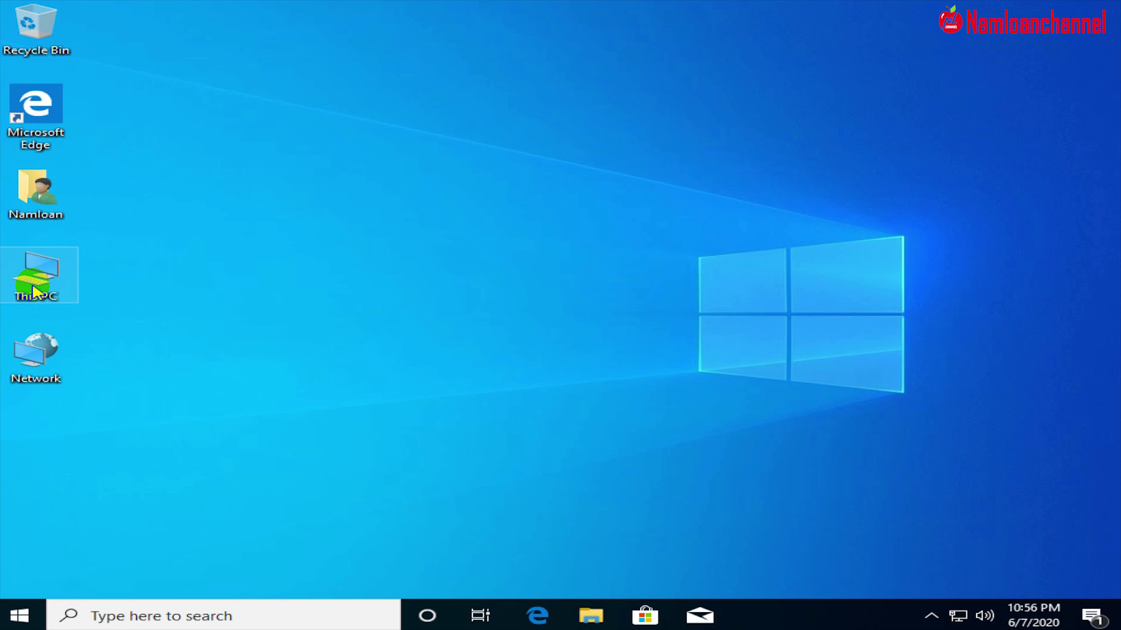
- Check the Recovery (E:) drive in This PC on the reinstalled Windows
double_click(33, 291)
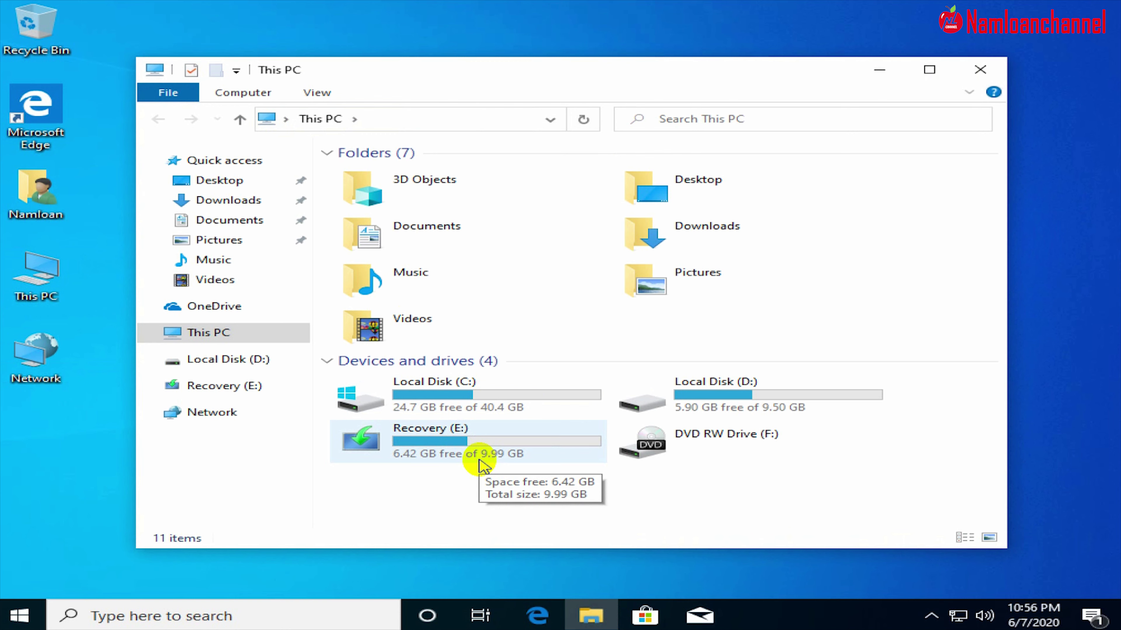
left_click(409, 457)
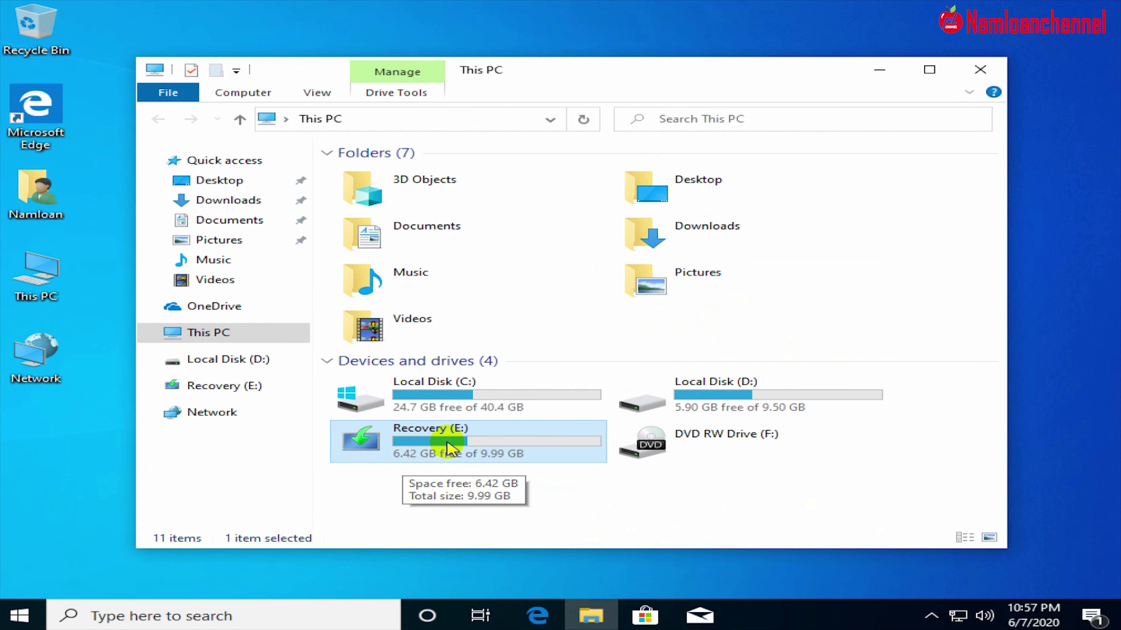
- Restart the computer from the reinstalled Windows and open This PC again on the desktop
left_click(973, 78)
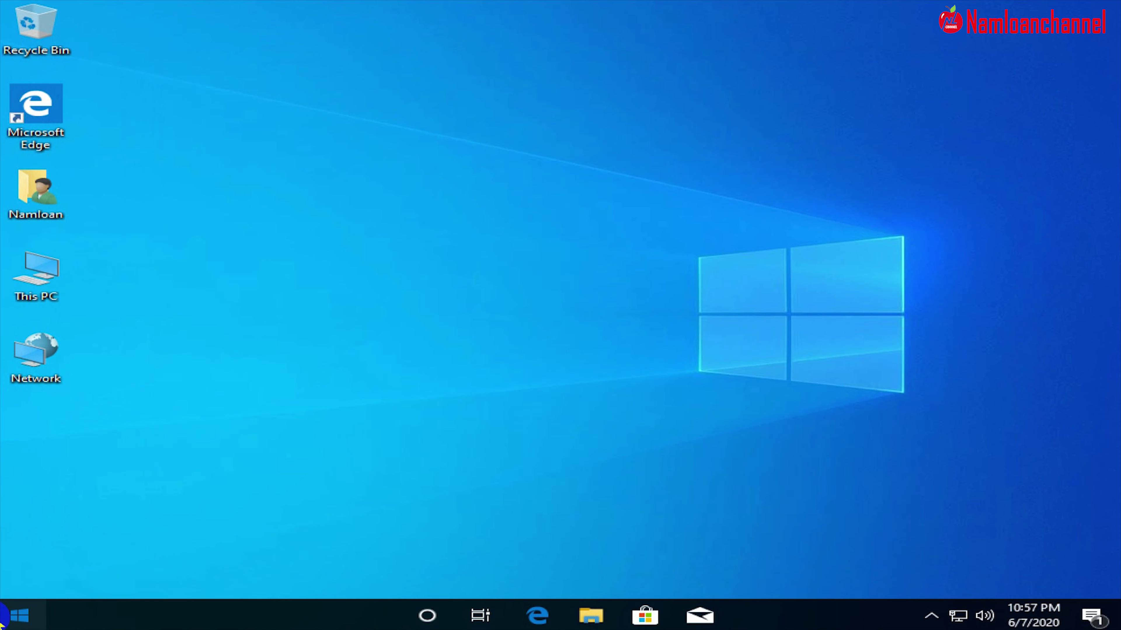
left_click(5, 617)
left_click(17, 586)
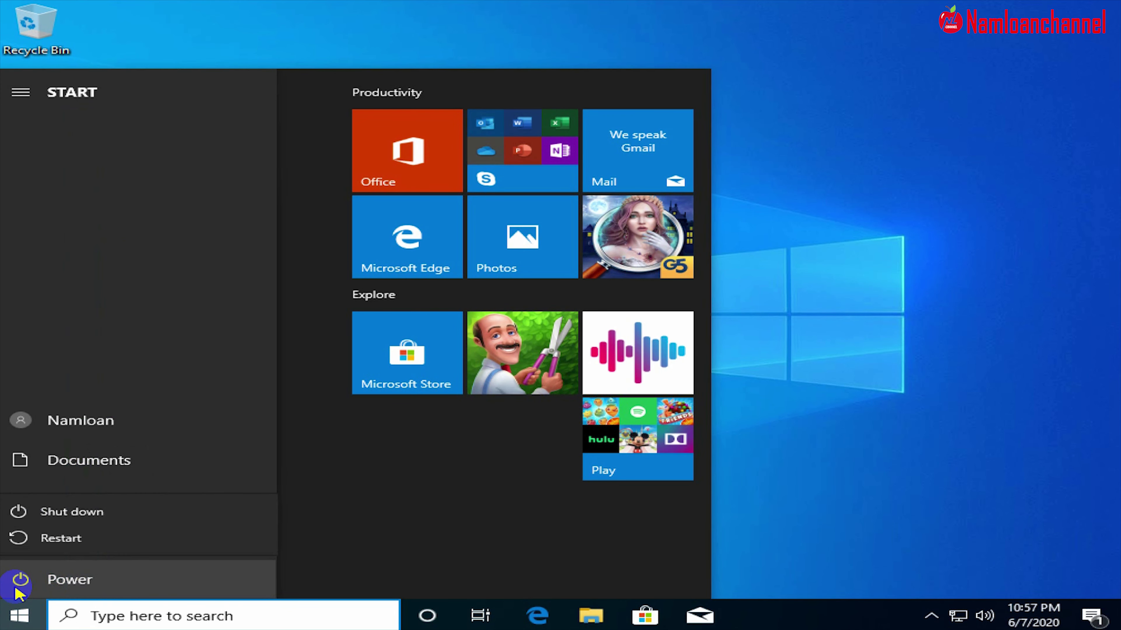
left_click(48, 547)
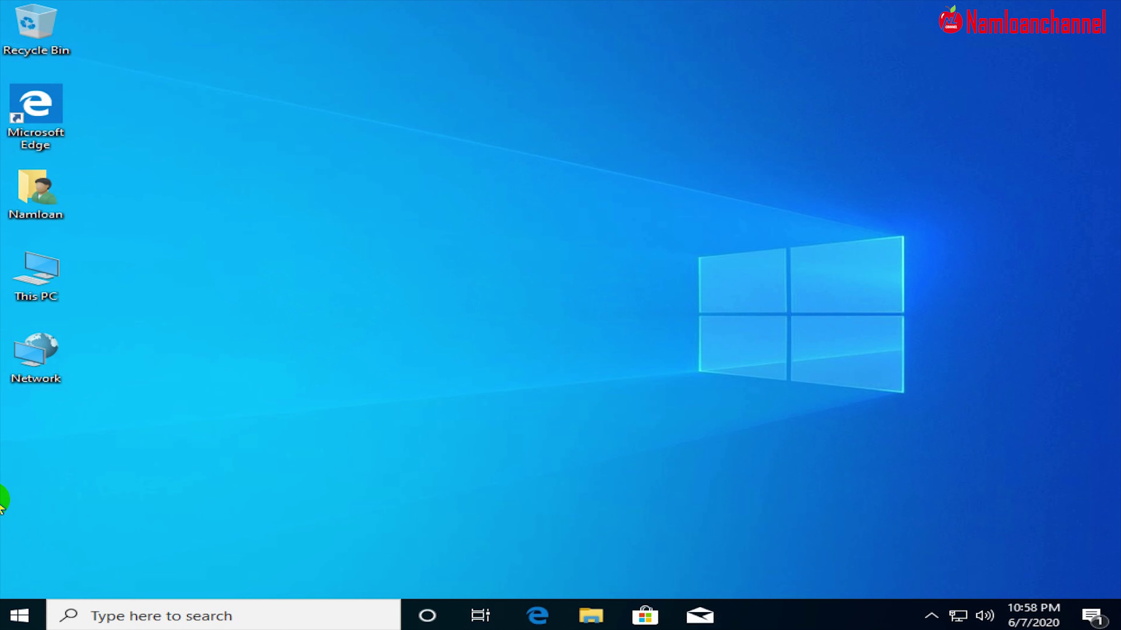
double_click(62, 258)
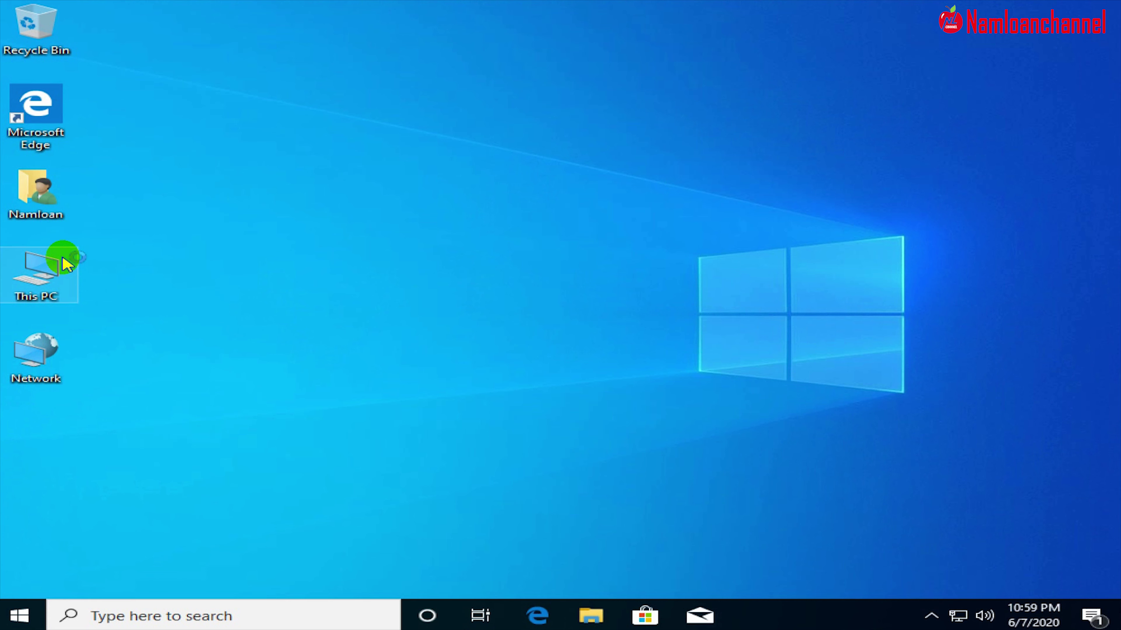
double_click(31, 270)
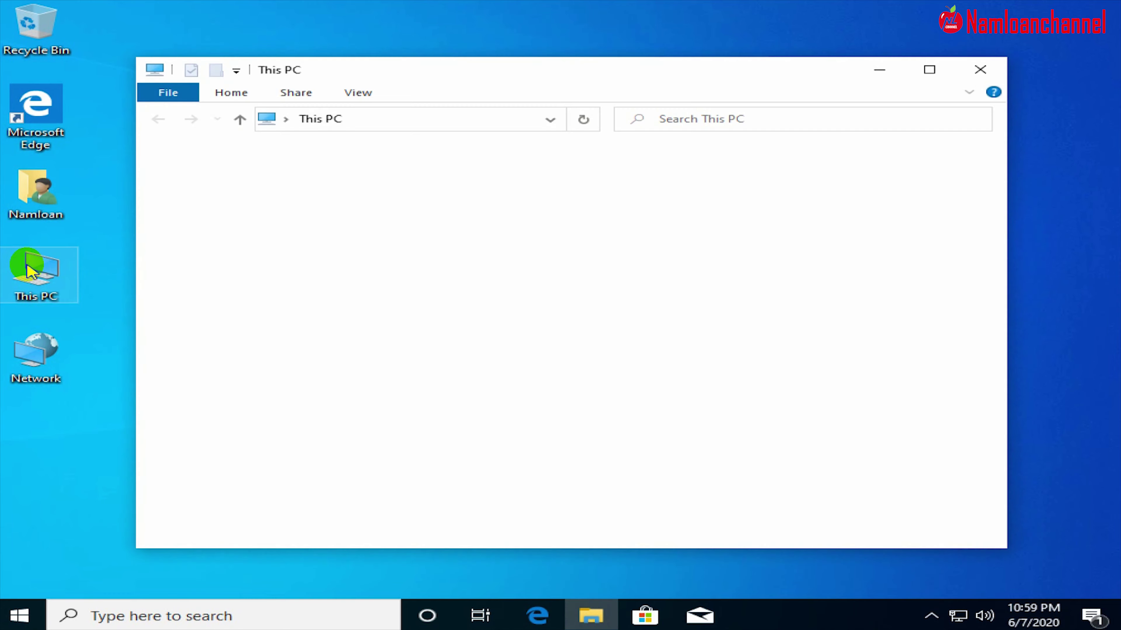
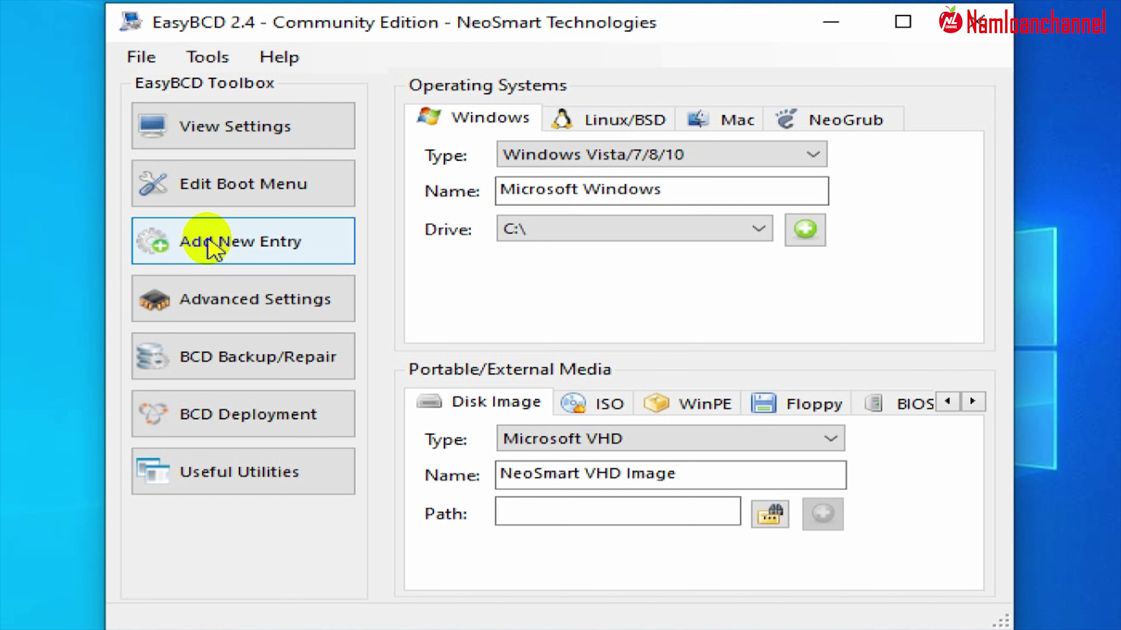
- Start a new WinPE boot entry of type WIM Image (Ramdisk) and name it Recovery
left_click(717, 403)
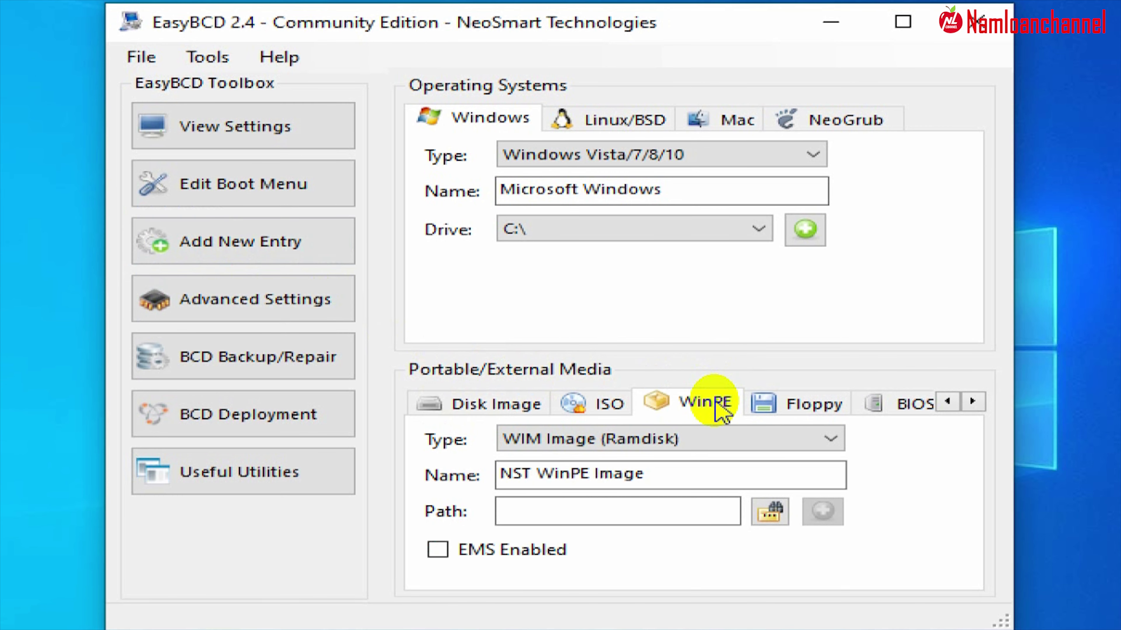
left_click_drag(646, 474, 476, 478)
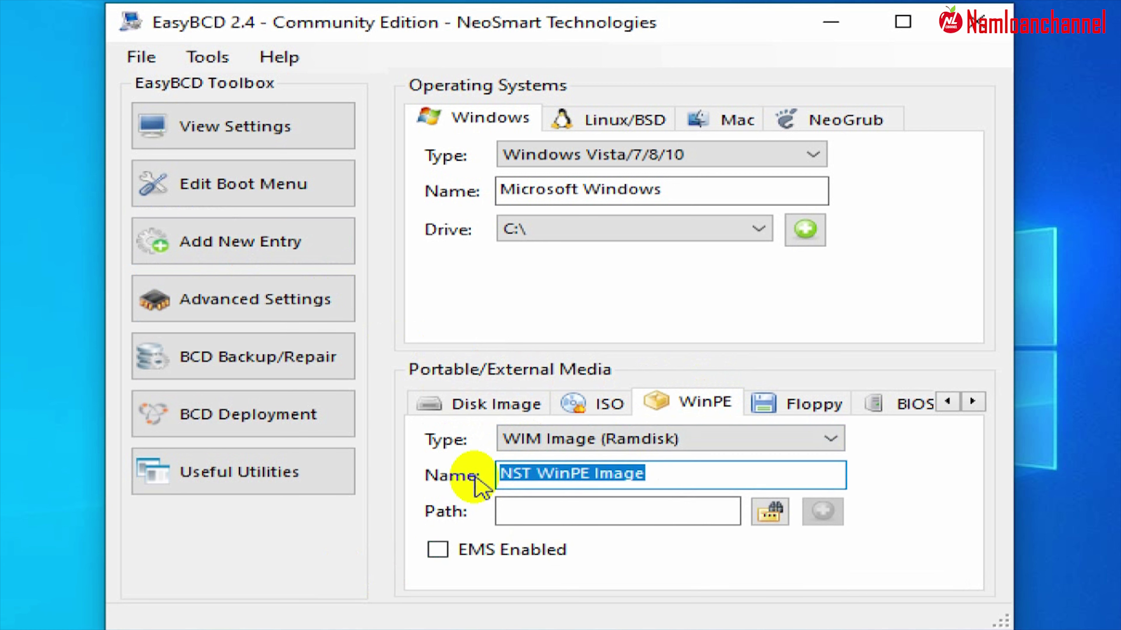
type("Recovery")
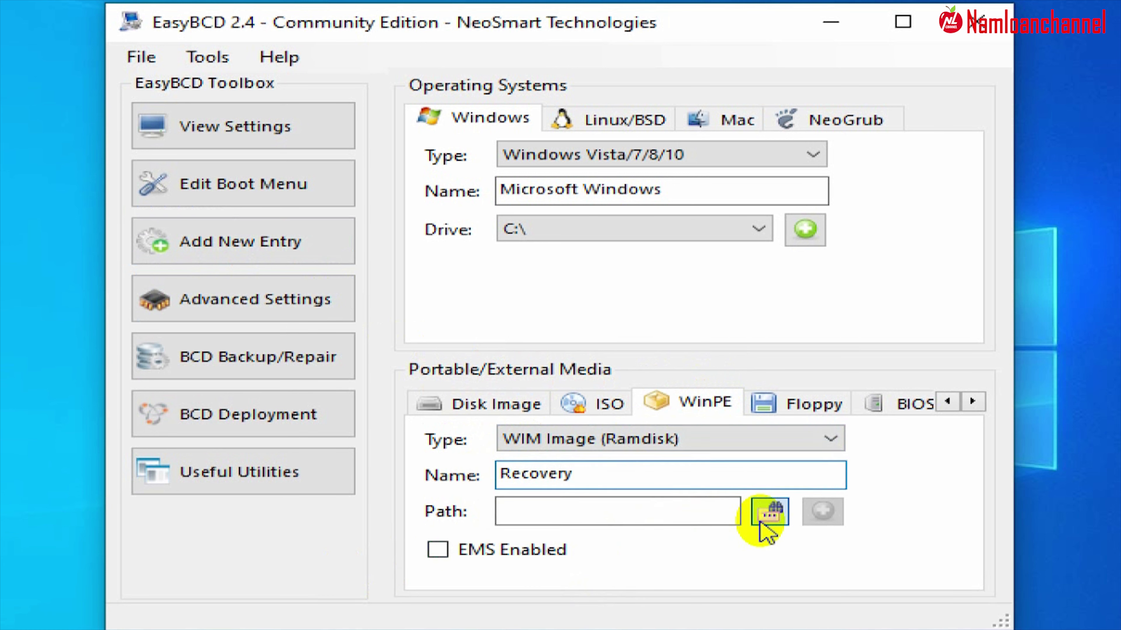
- Set the Recovery entry's image path to E:\sources\boot.wim and add the entry to the boot menu
left_click(769, 512)
scroll(288, 454, "down", 3)
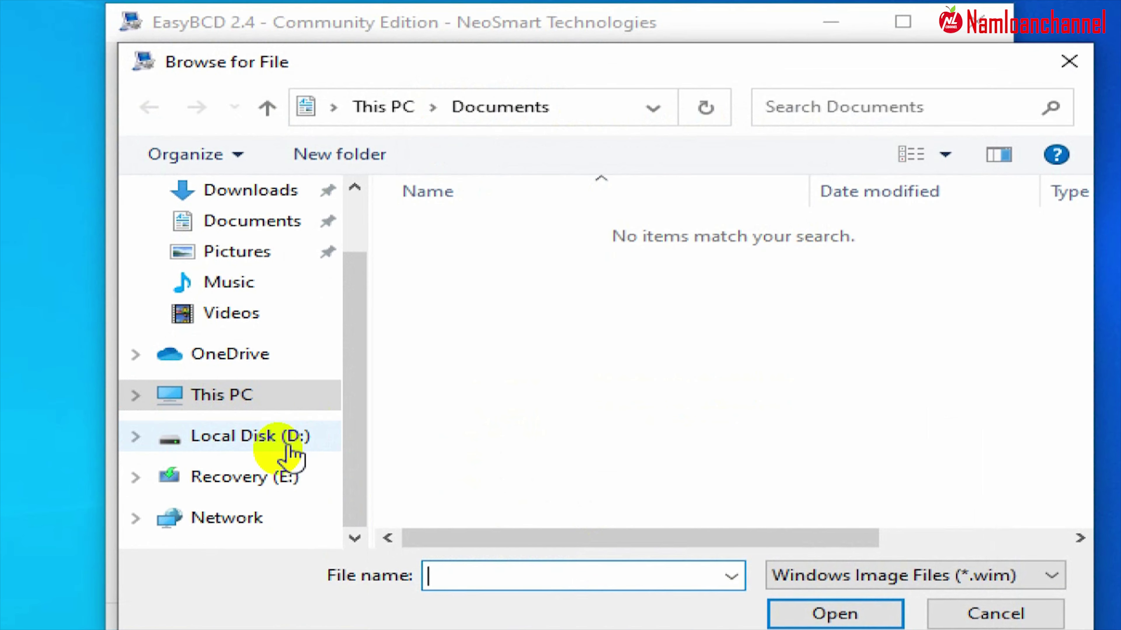
left_click(232, 478)
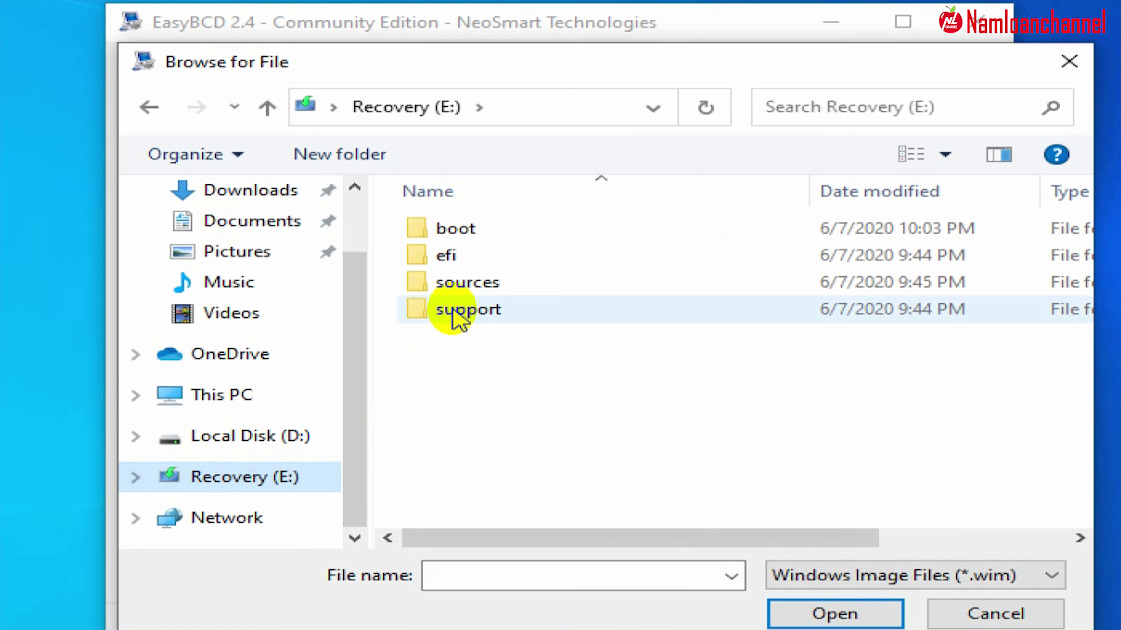
double_click(490, 285)
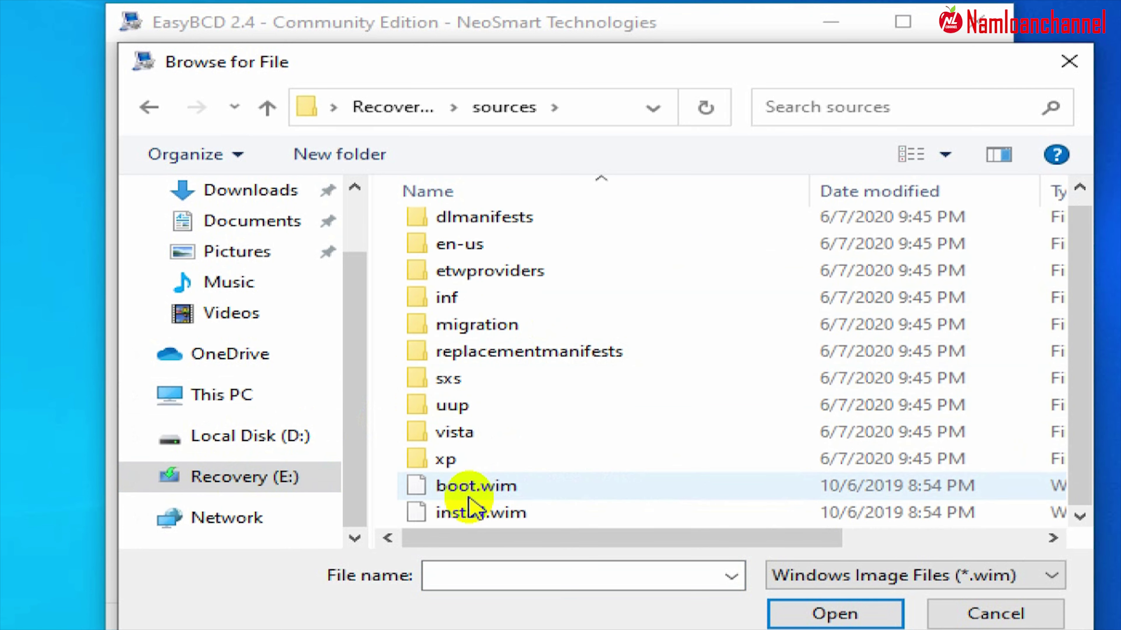
double_click(469, 490)
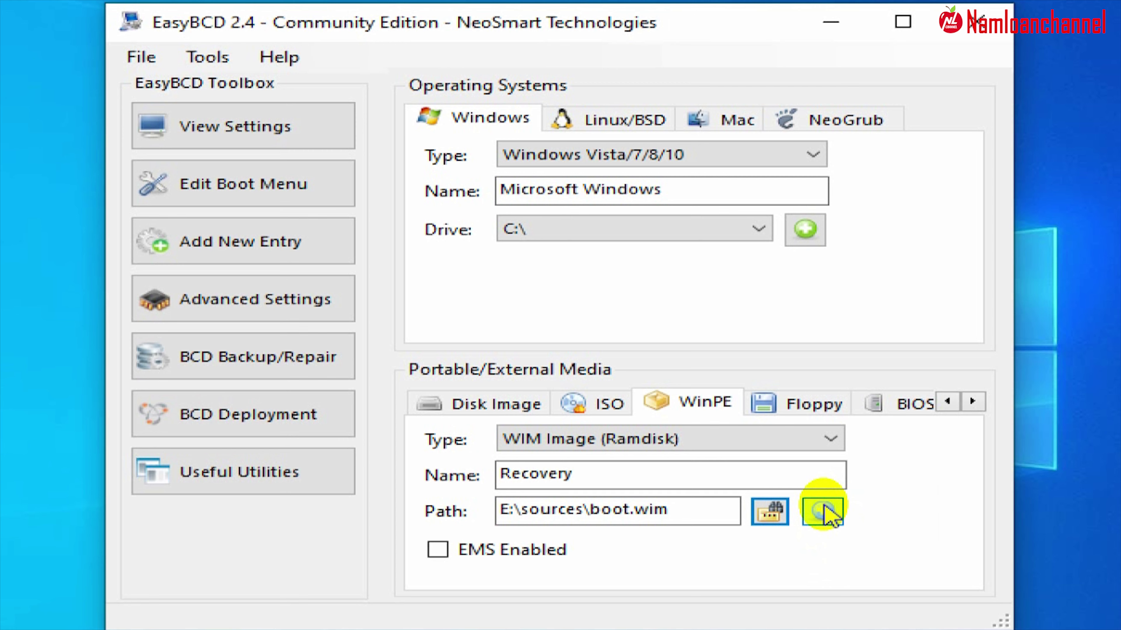
left_click(823, 508)
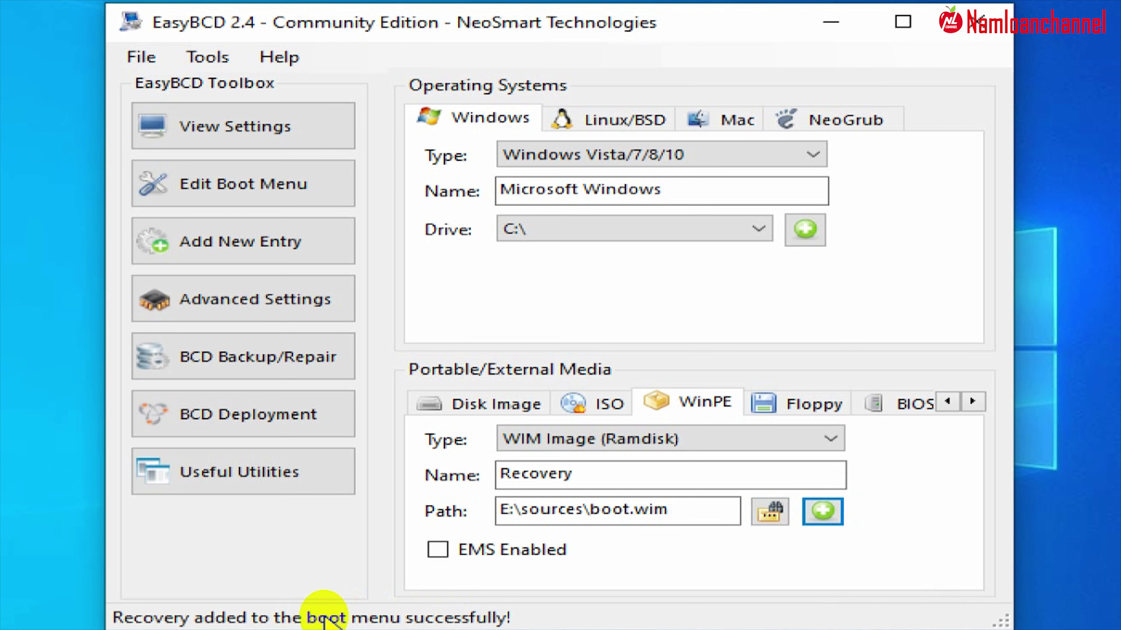
- Set the boot menu countdown to 10 seconds, save the settings, and close EasyBCD while declining the Easy Recovery Essentials download
left_click(250, 195)
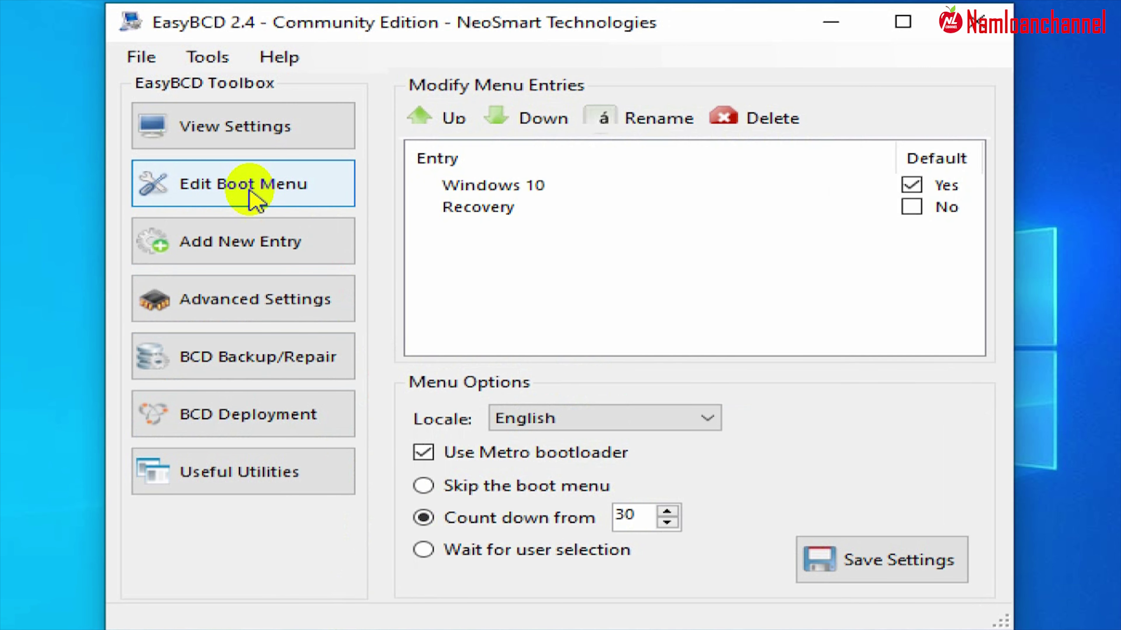
left_click(503, 207)
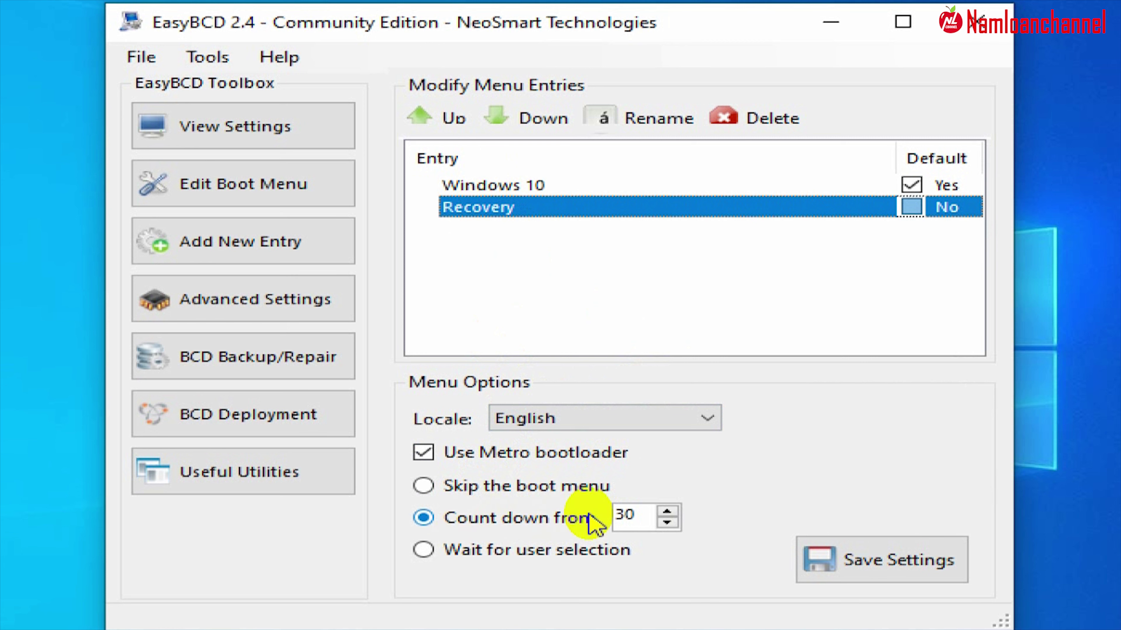
double_click(620, 514)
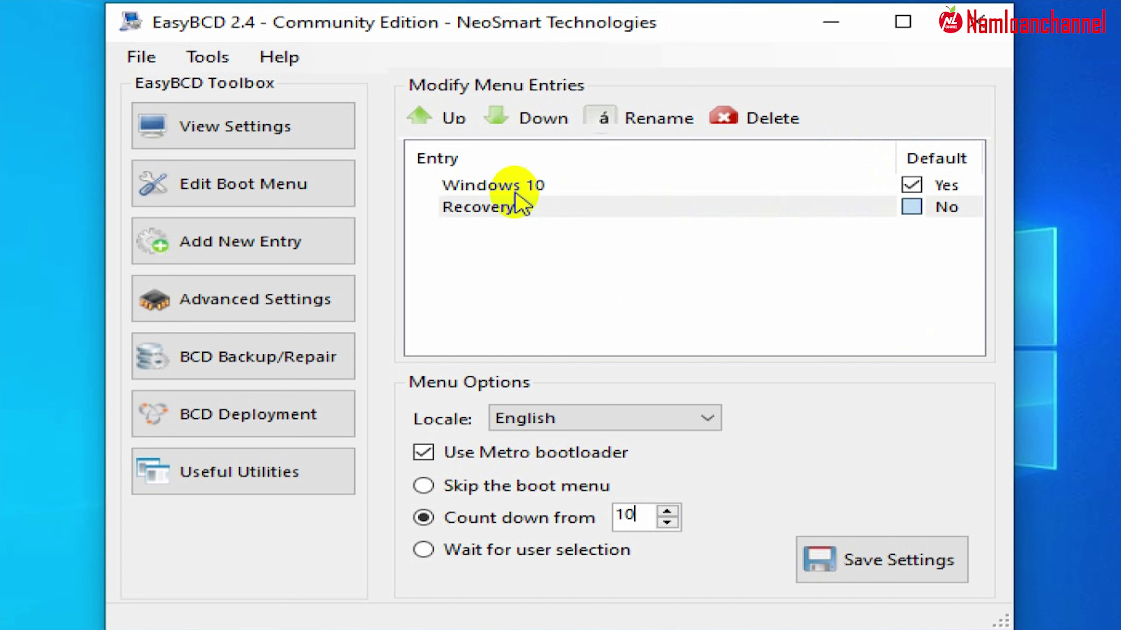
left_click(909, 205)
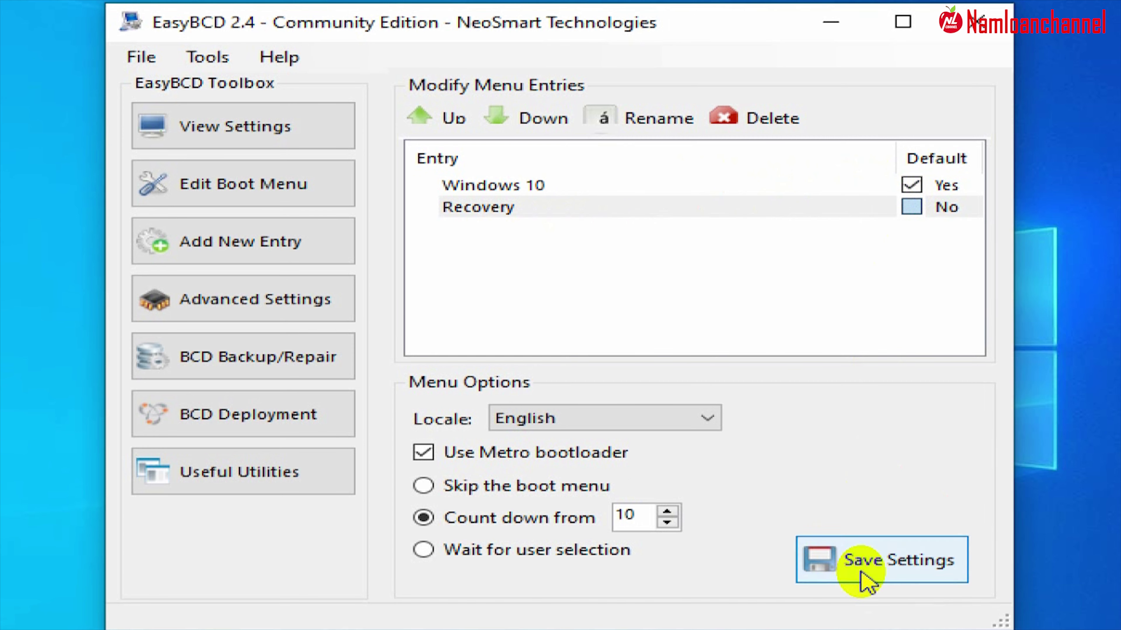
left_click(865, 579)
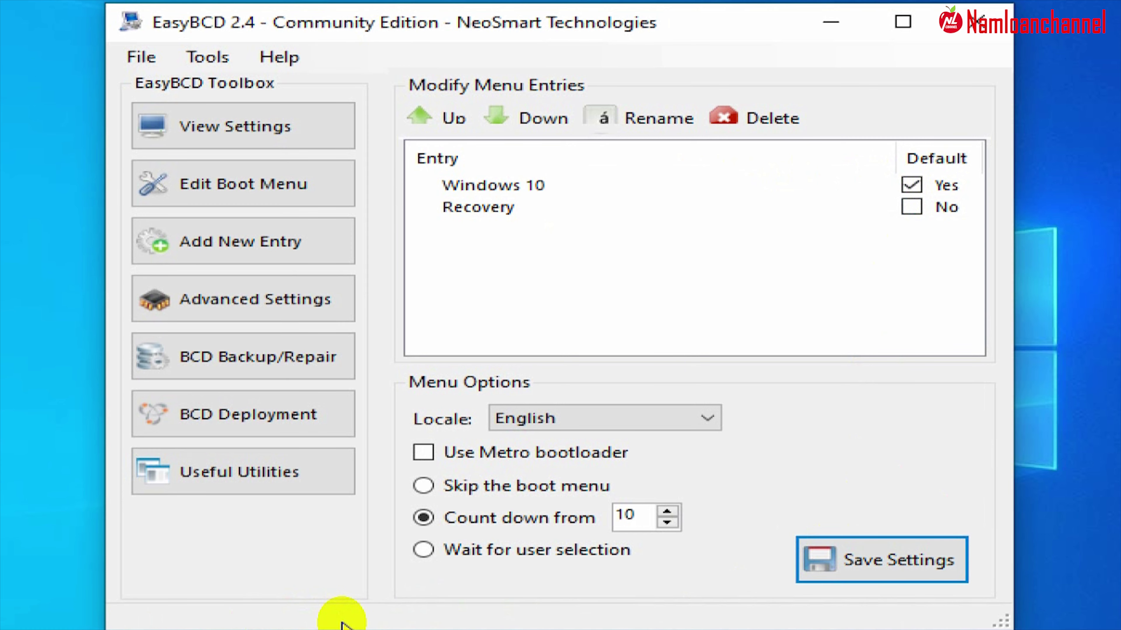
left_click(971, 21)
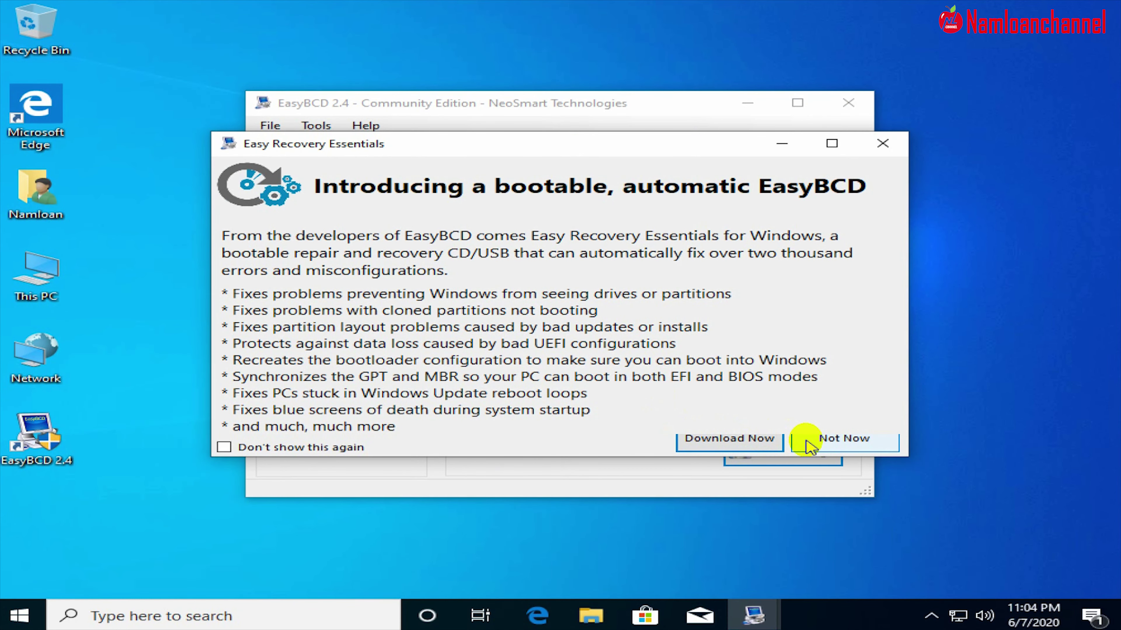
left_click(806, 442)
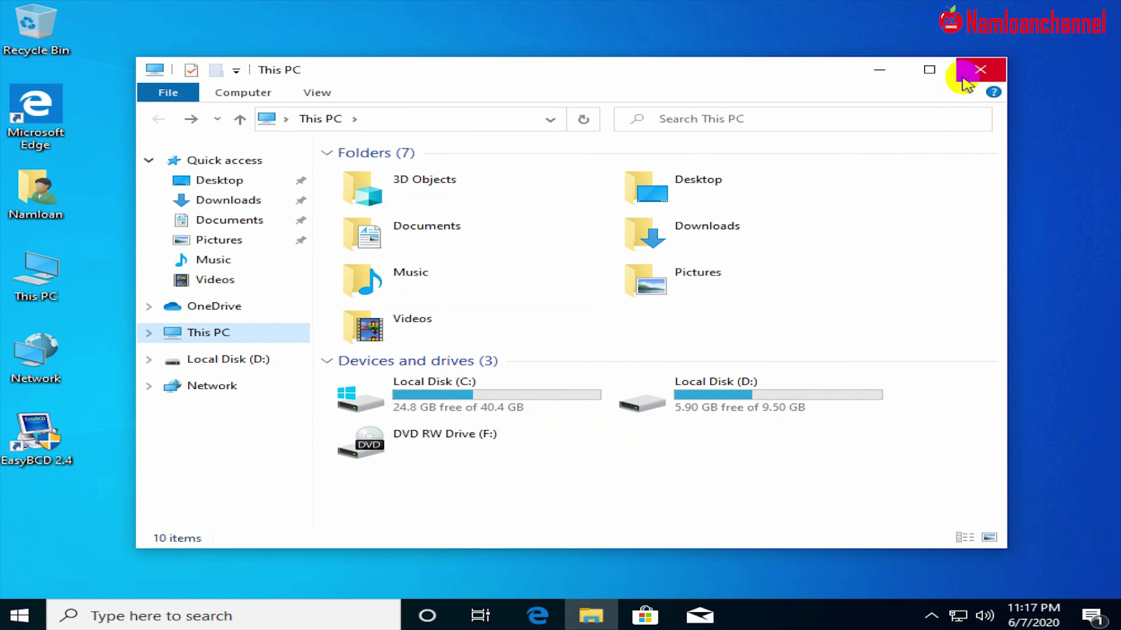
- Close the This PC window and restart the computer to reach the boot menu
left_click(969, 70)
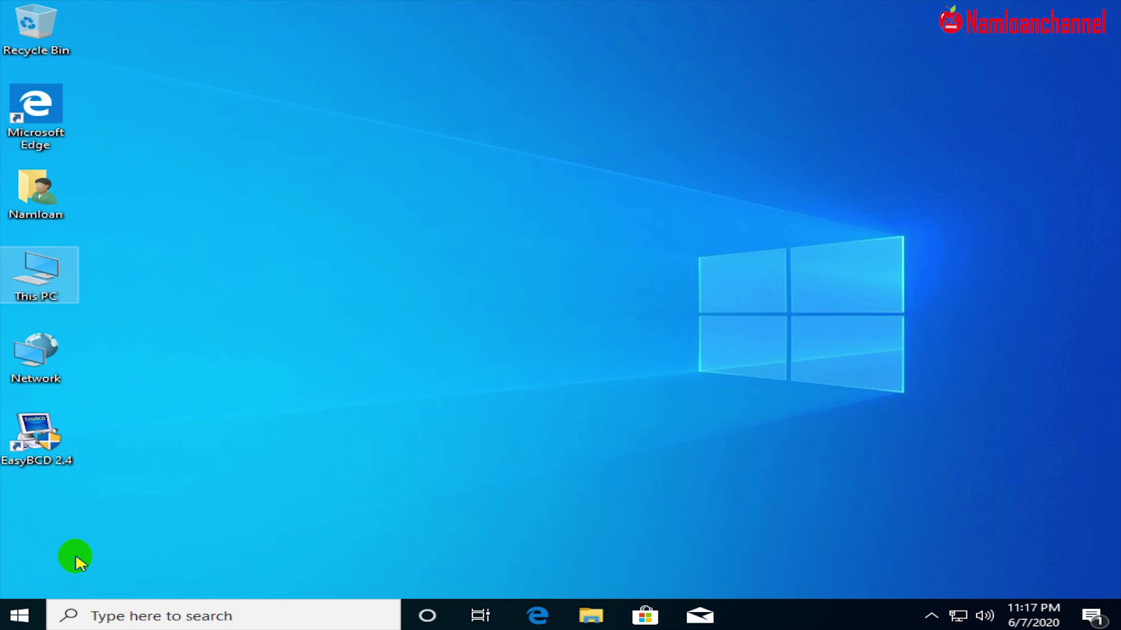
left_click(19, 613)
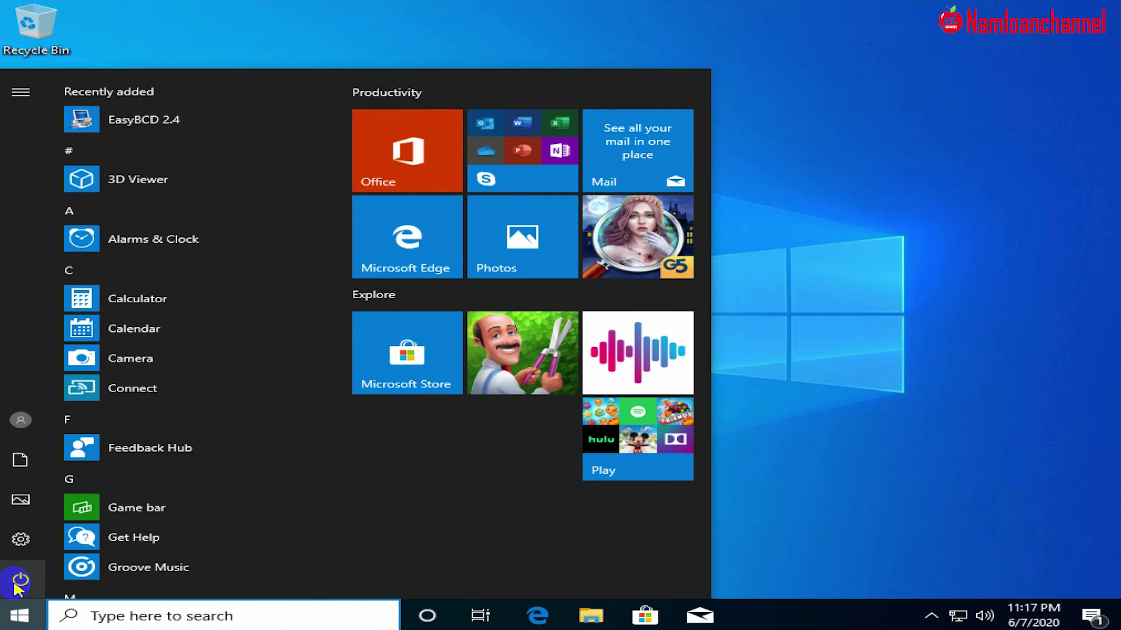
left_click(18, 582)
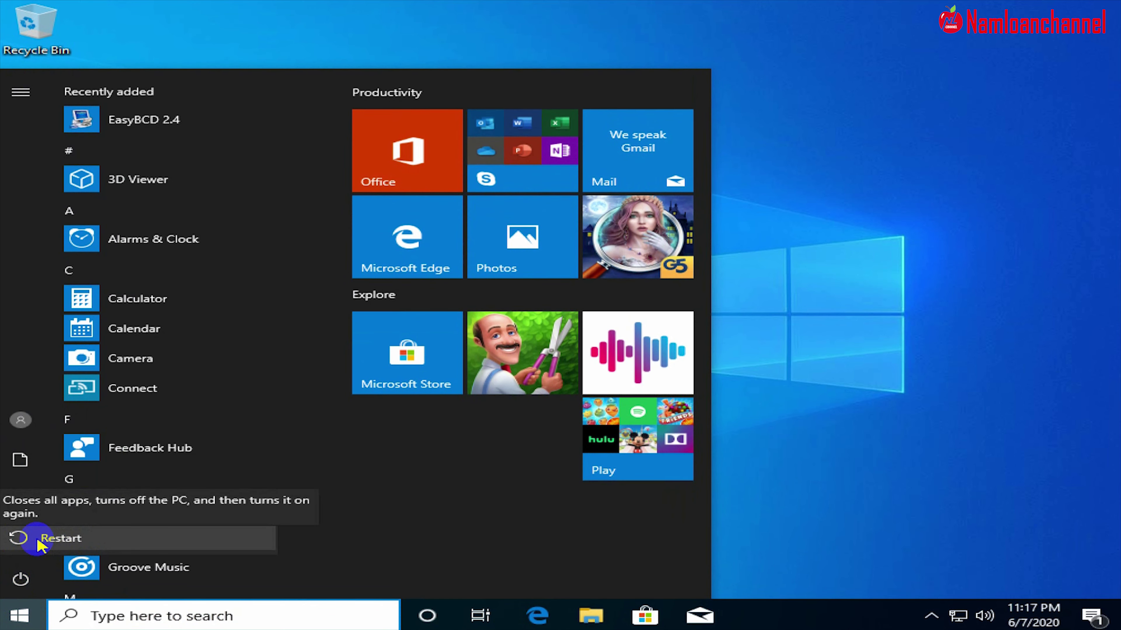
left_click(82, 541)
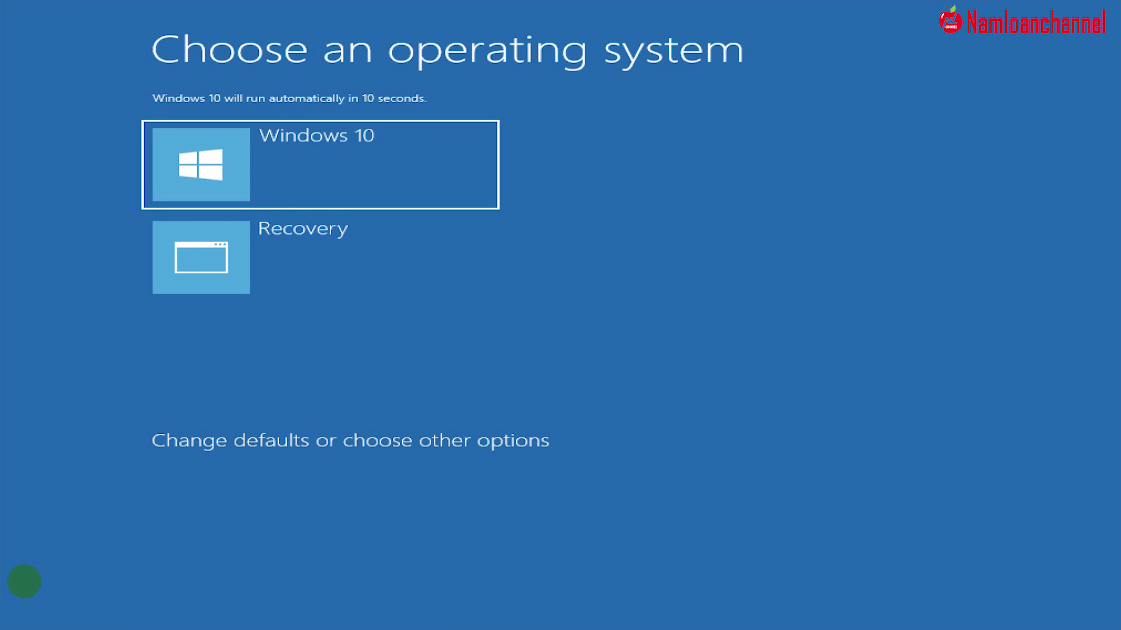
- Switch between the Windows 10 and Recovery entries in the boot menu and start Recovery
key("Down")
key("Up")
key("Down")
key("Up")
key("Down")
key("Up")
key("Down")
key("Up")
key("Down")
key("Up")
key("Down")
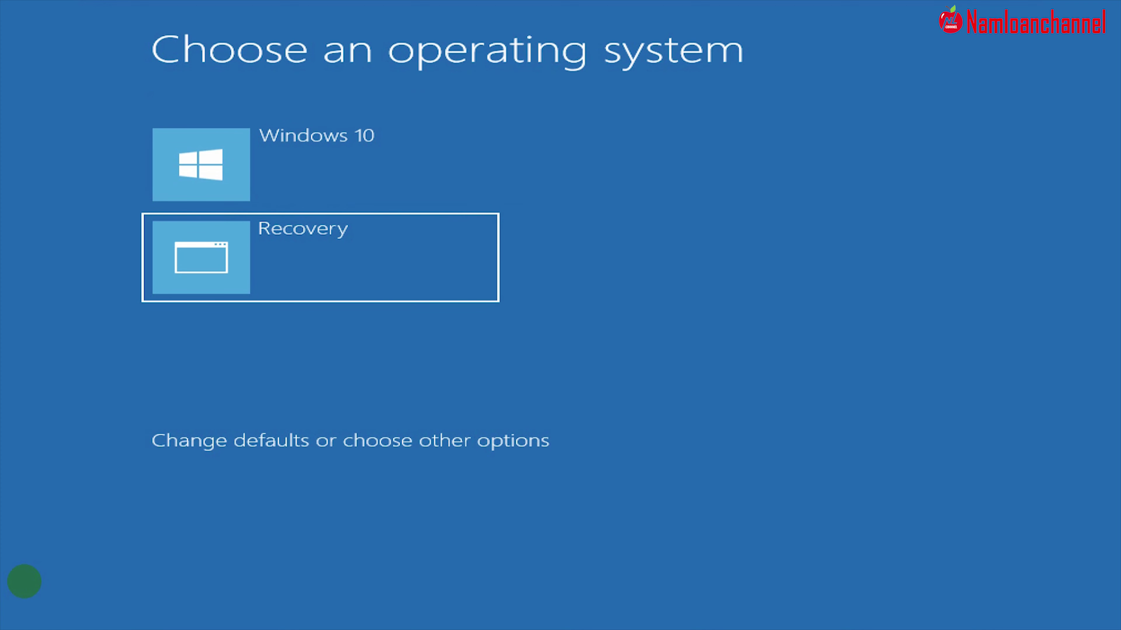
key("Up")
key("Down")
key("Up")
key("Down")
key("Up")
key("Down")
key("Up")
key("Down")
key("Up")
key("Down")
key("Return")
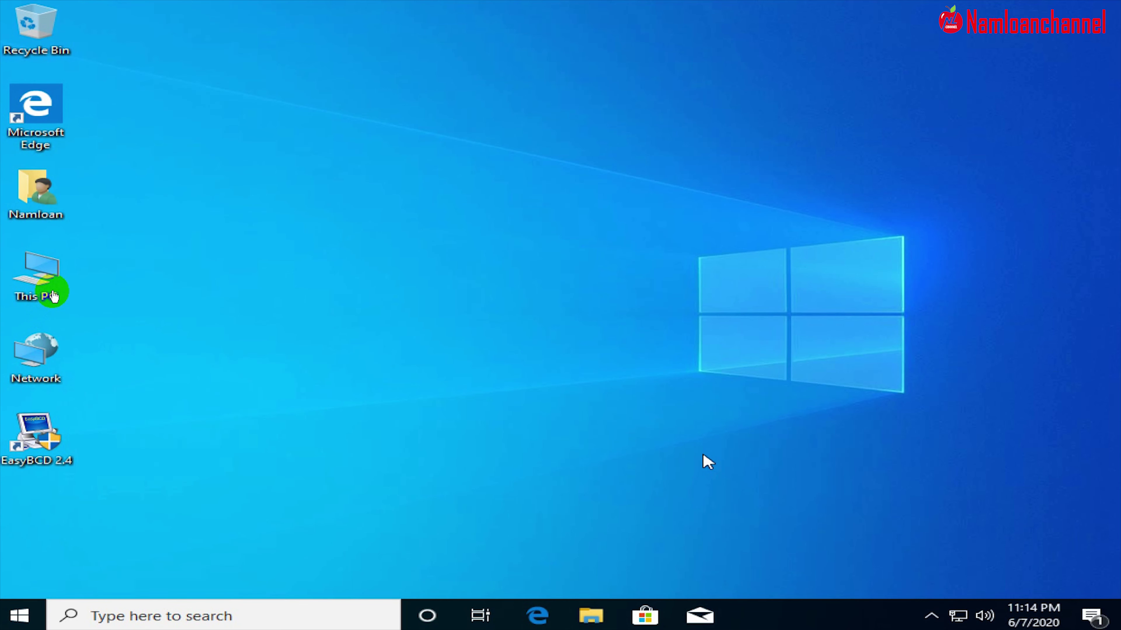
- Open the Recovery (E:) drive from This PC to inspect it, and return to the drive list
left_click(53, 293)
left_click(155, 282)
double_click(66, 293)
right_click(313, 255)
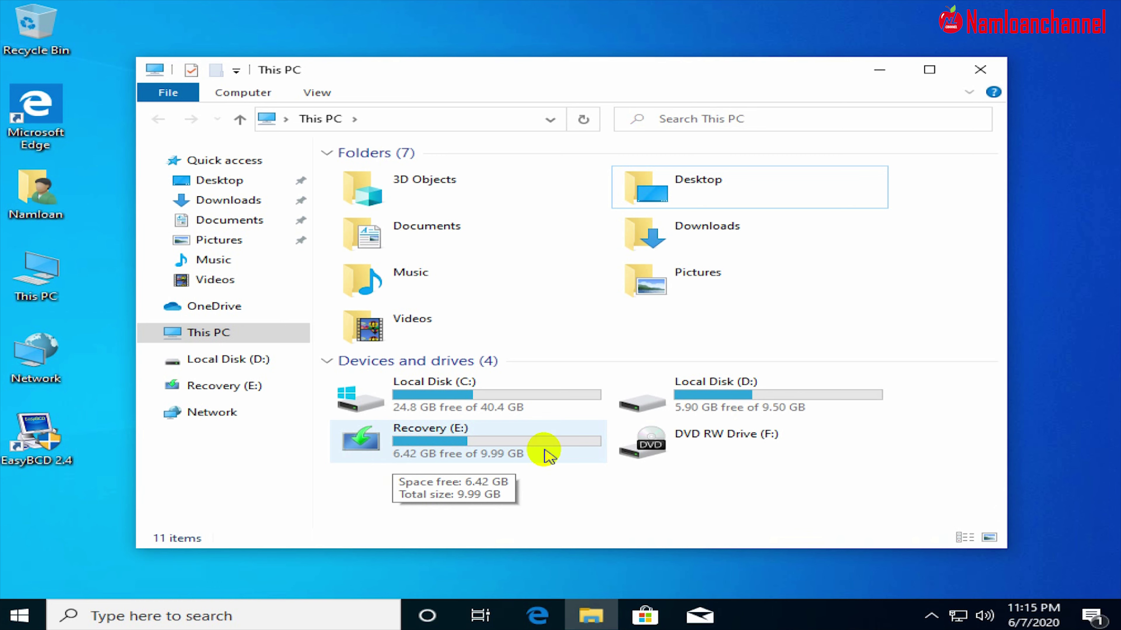
double_click(479, 457)
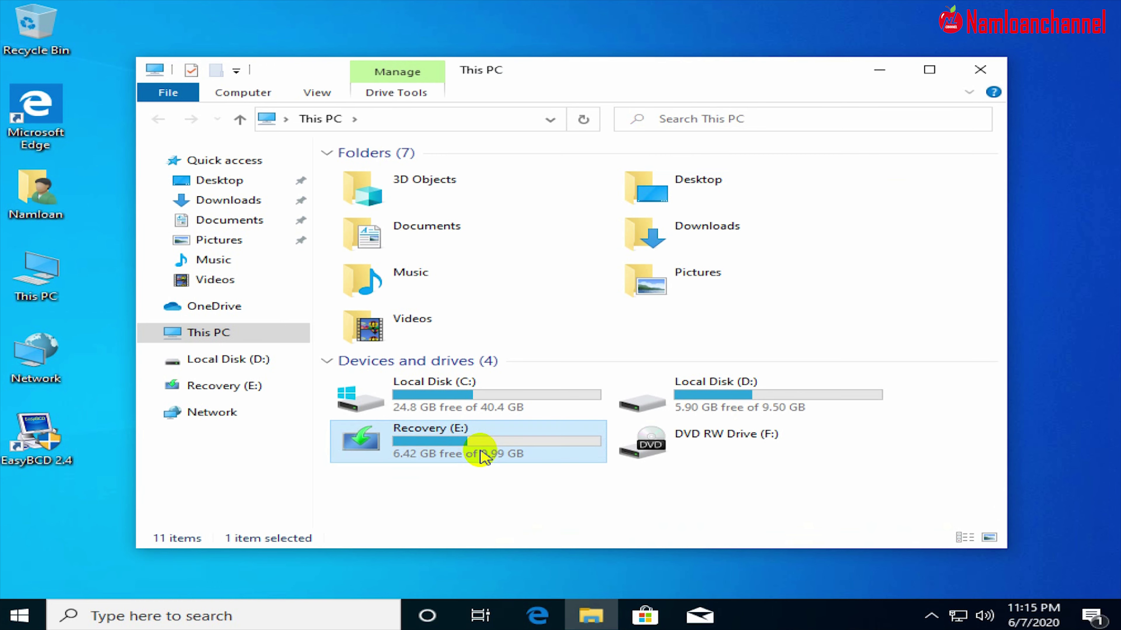
left_click(154, 121)
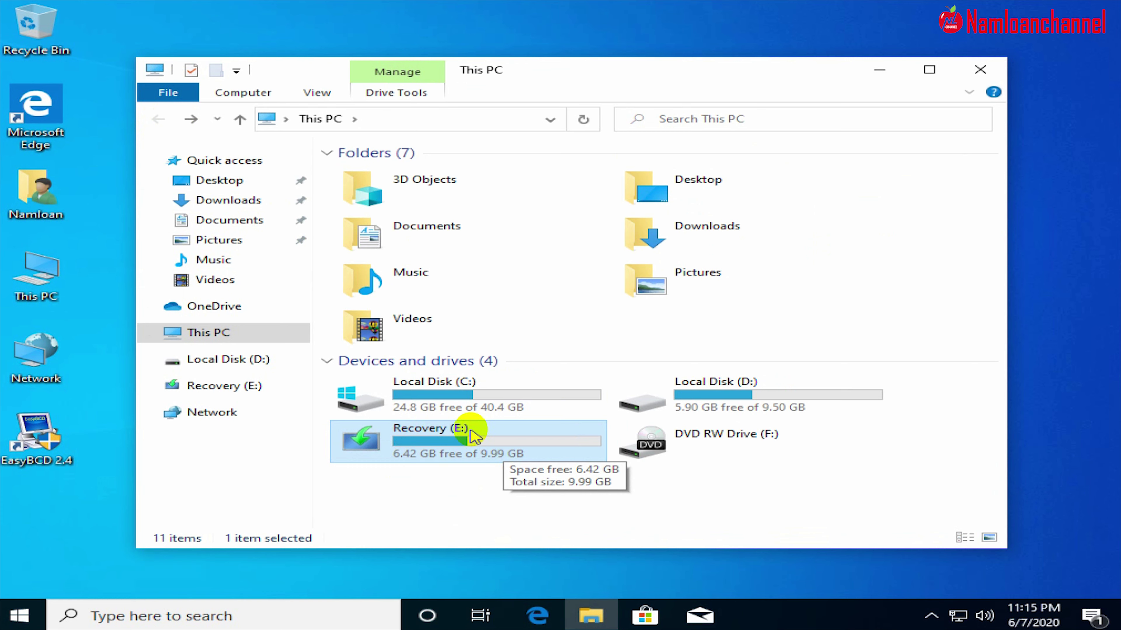
- Open Computer Management for This PC and show Disk Management
right_click(69, 296)
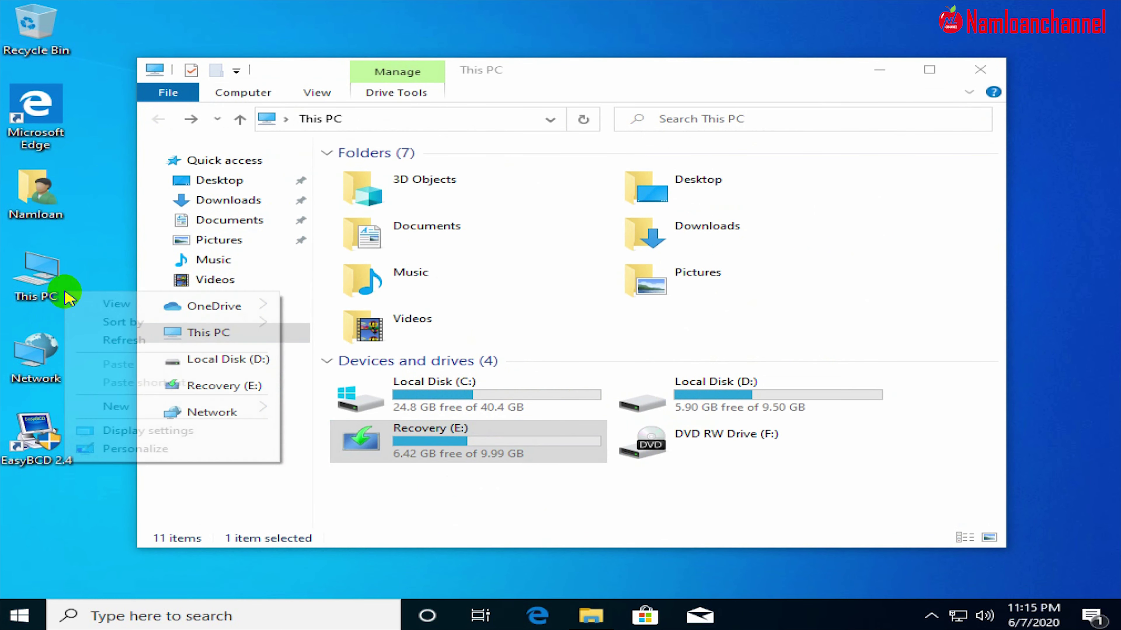
right_click(62, 280)
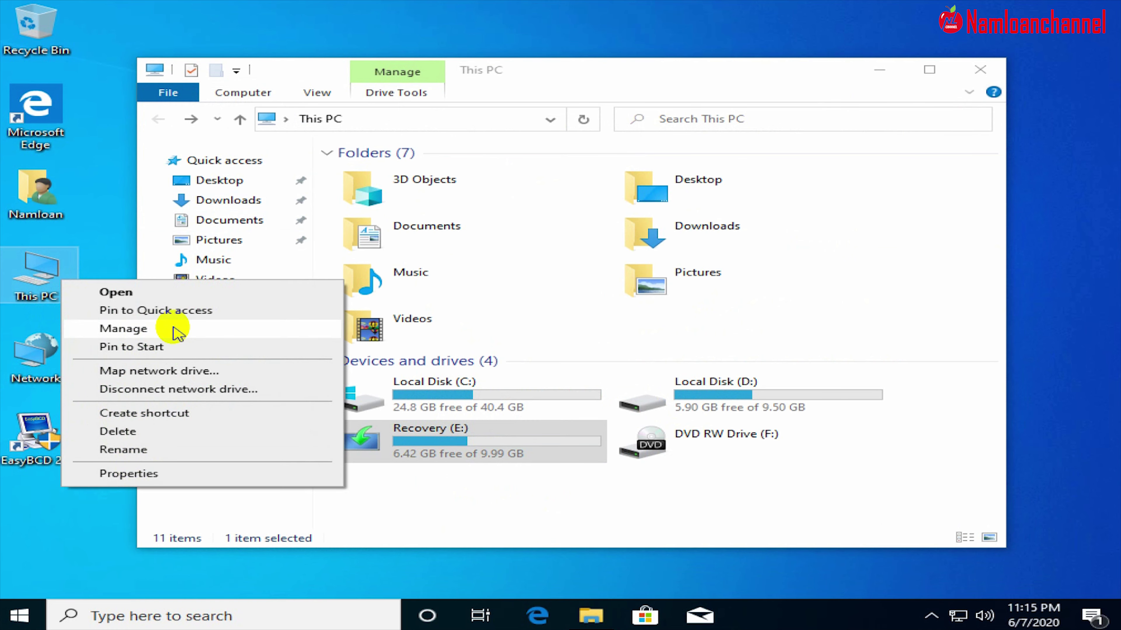
left_click(124, 329)
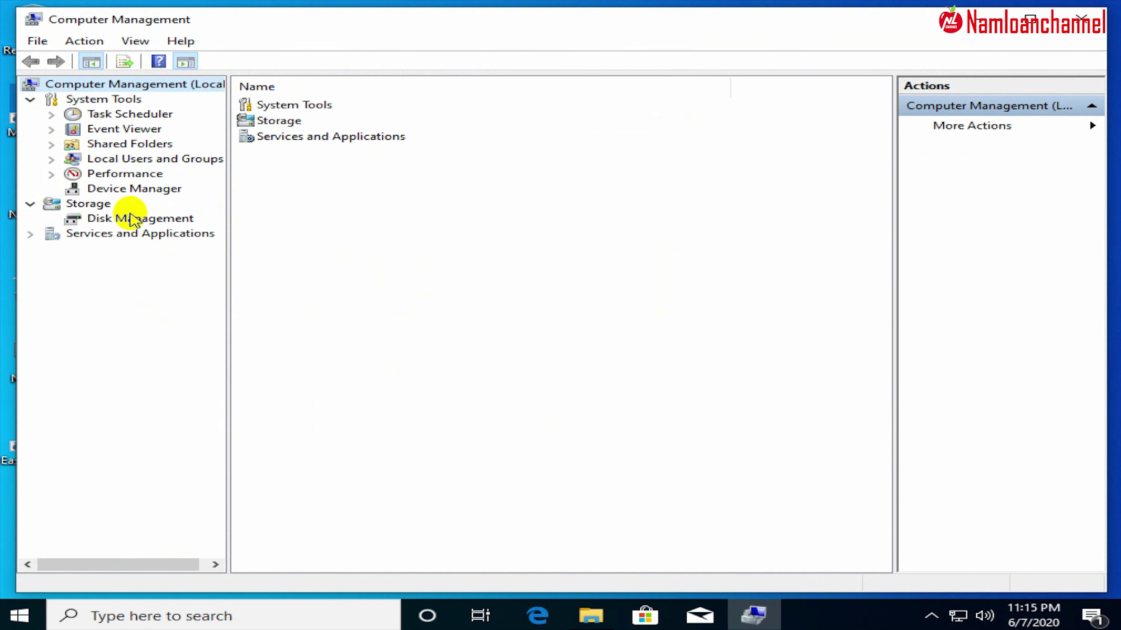
left_click(113, 220)
- Remove the drive letter E: from the Recovery volume in Disk Management and confirm the removal
left_click(749, 382)
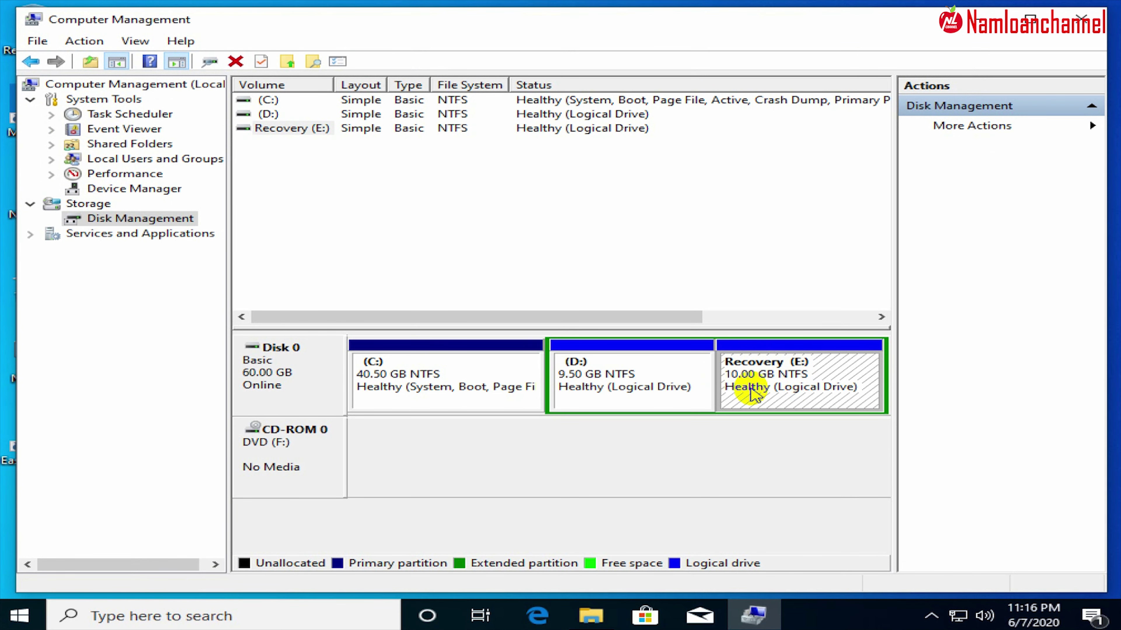
right_click(763, 381)
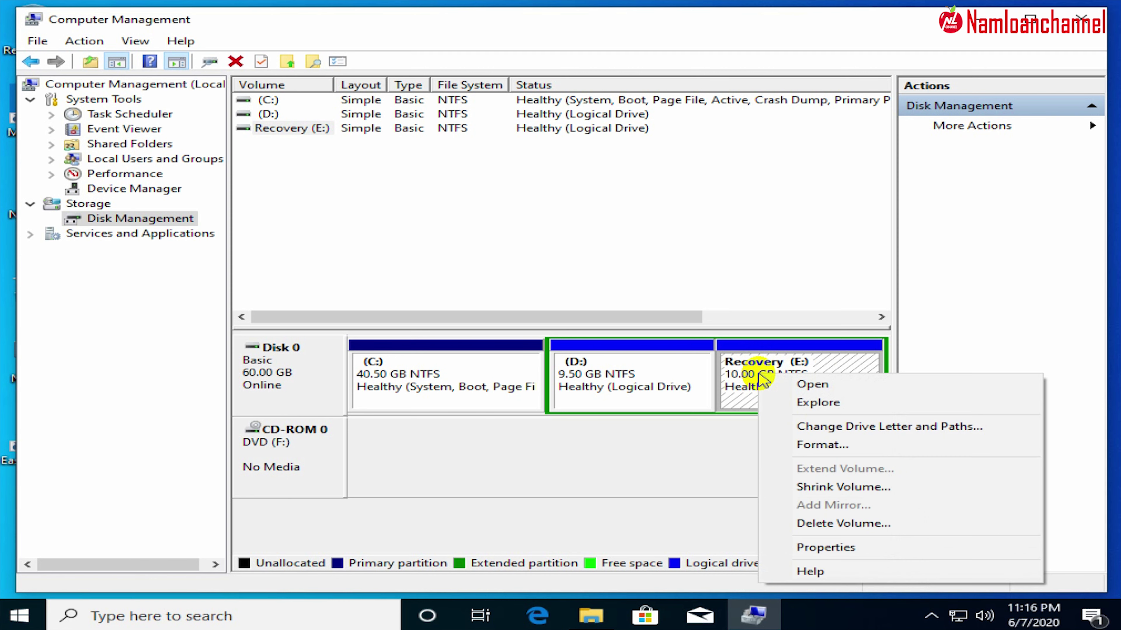
left_click(866, 434)
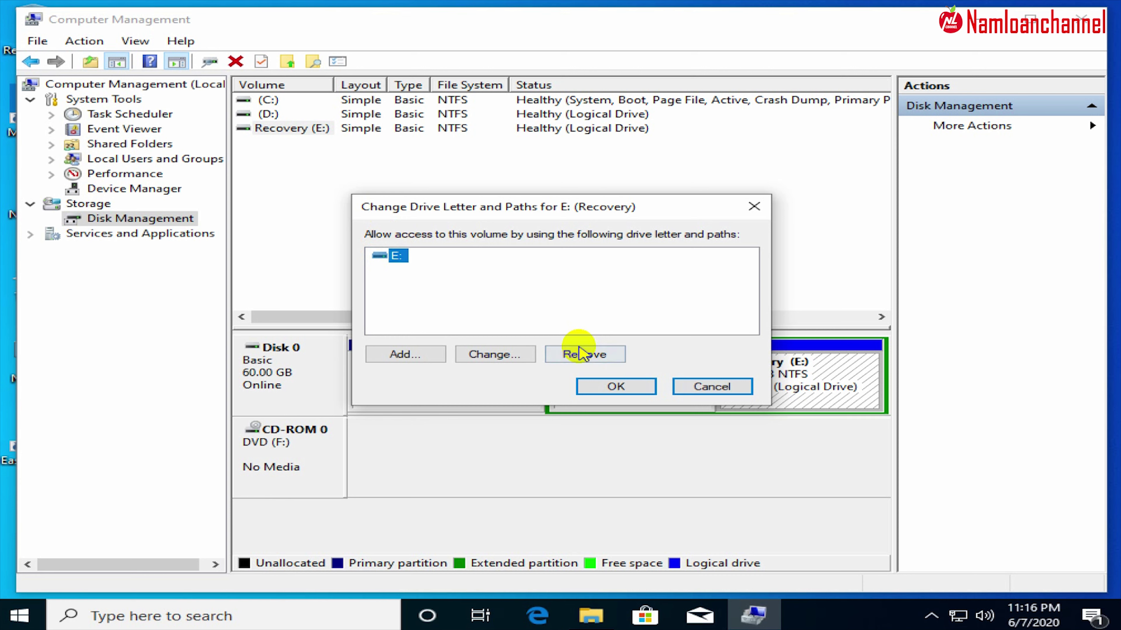
left_click(583, 356)
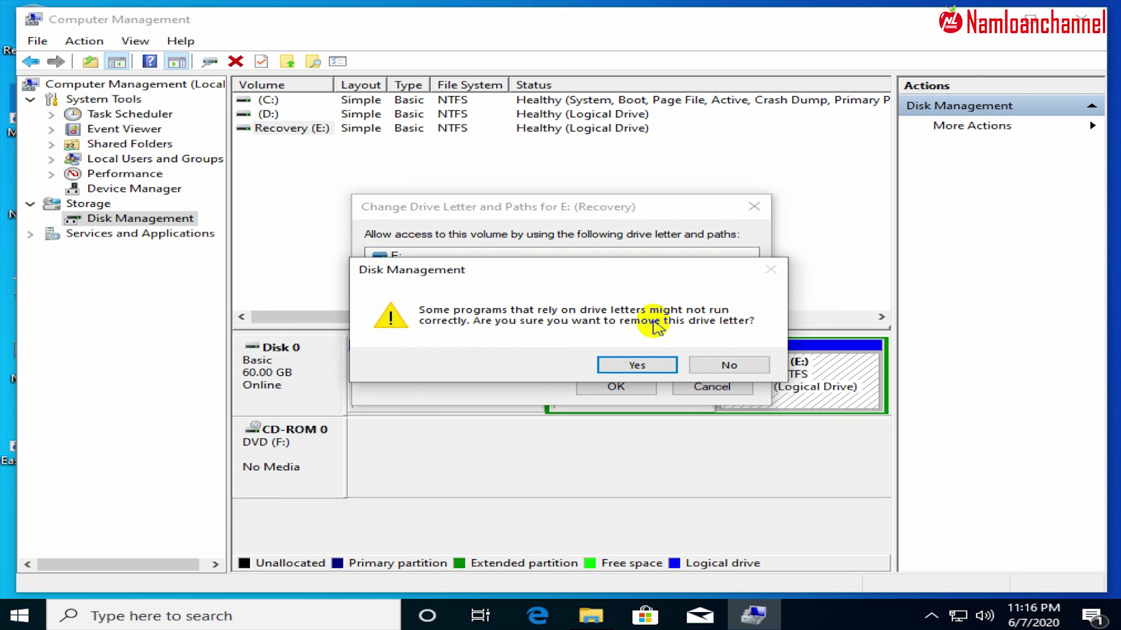
left_click(626, 364)
left_click(660, 397)
left_click(746, 397)
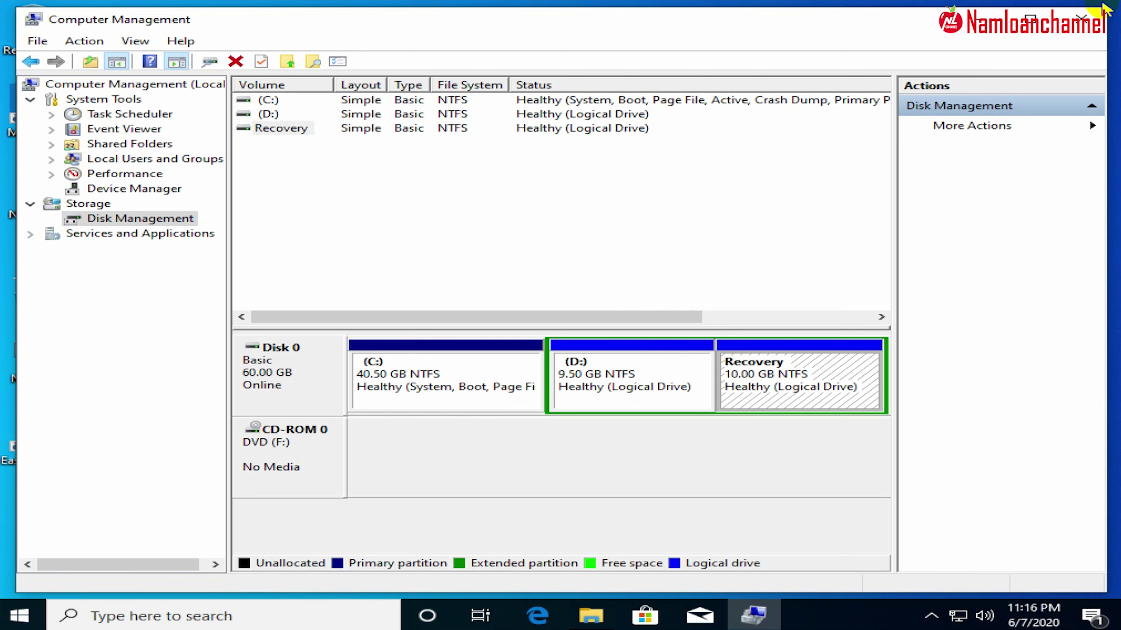
- Close Computer Management, check the drive list in This PC for the Recovery drive, and close the window
left_click(1080, 19)
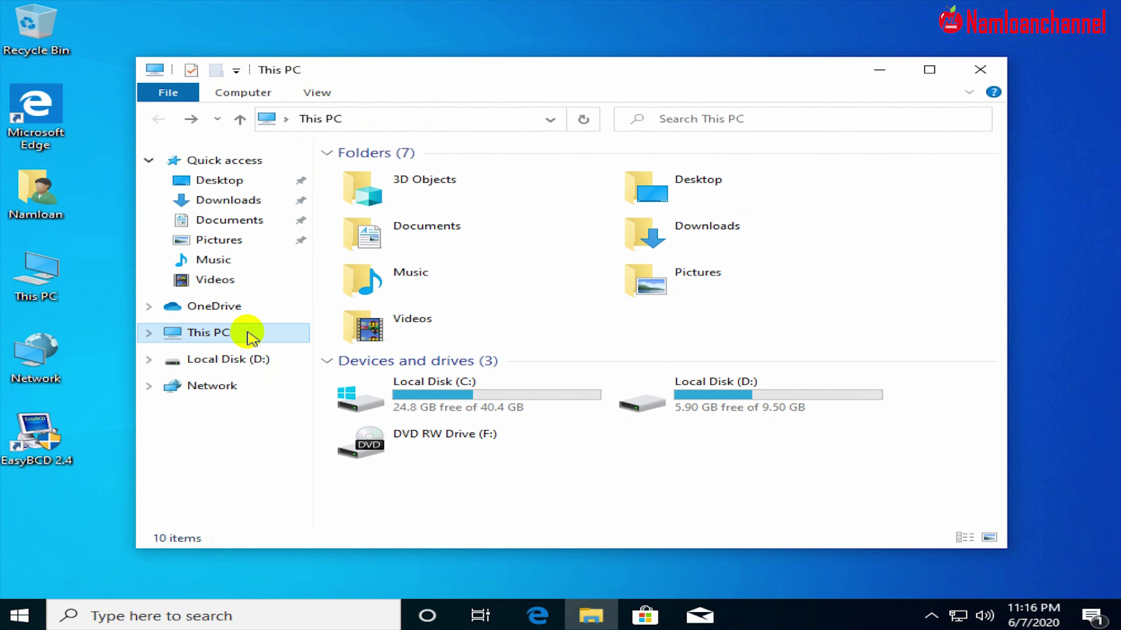
left_click(221, 331)
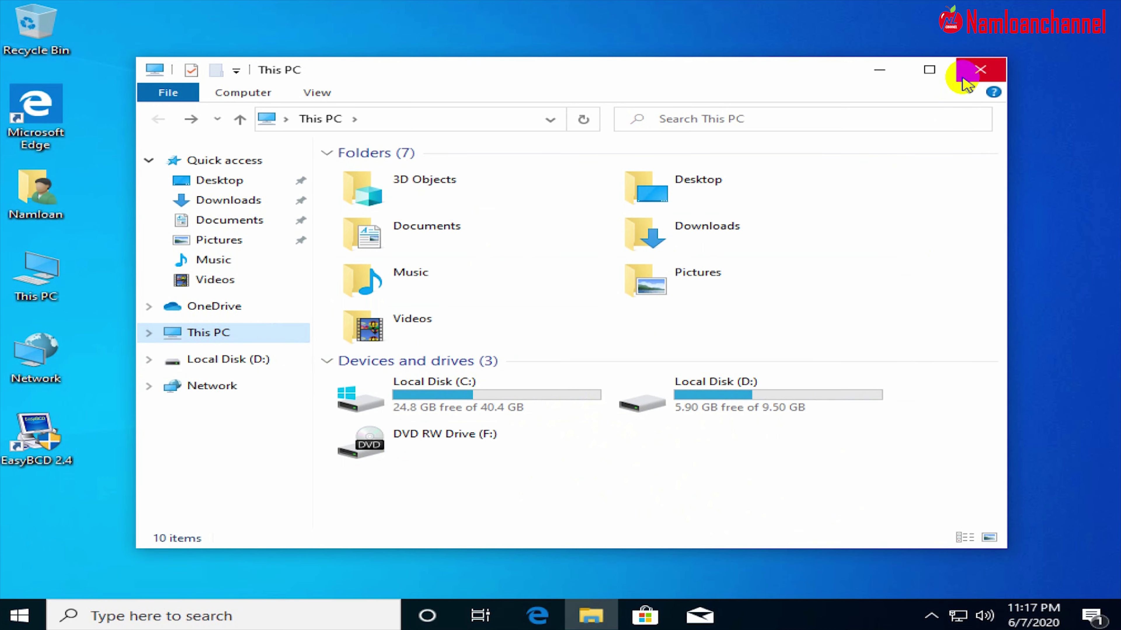
left_click(980, 69)
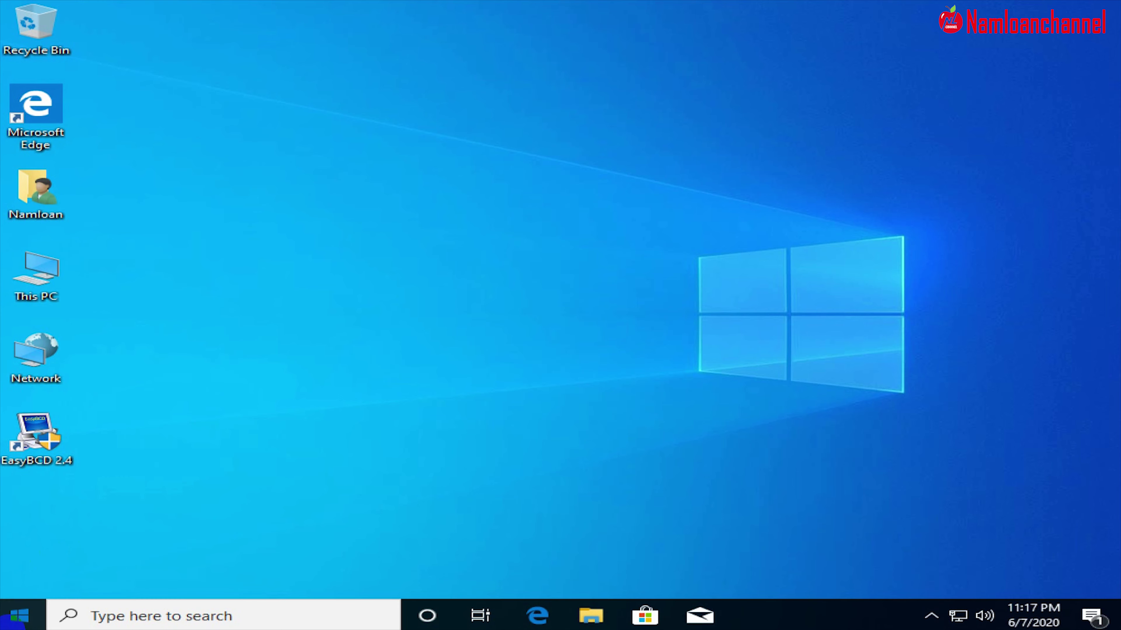
- Restart the computer to reach the operating system selection menu
left_click(19, 613)
left_click(19, 580)
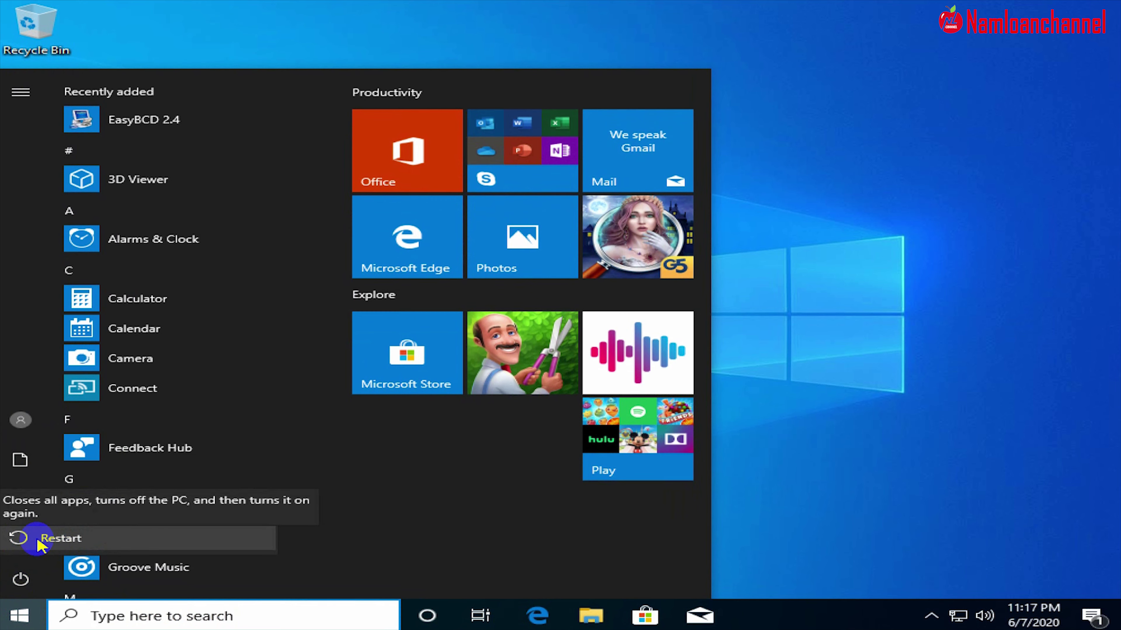
left_click(80, 538)
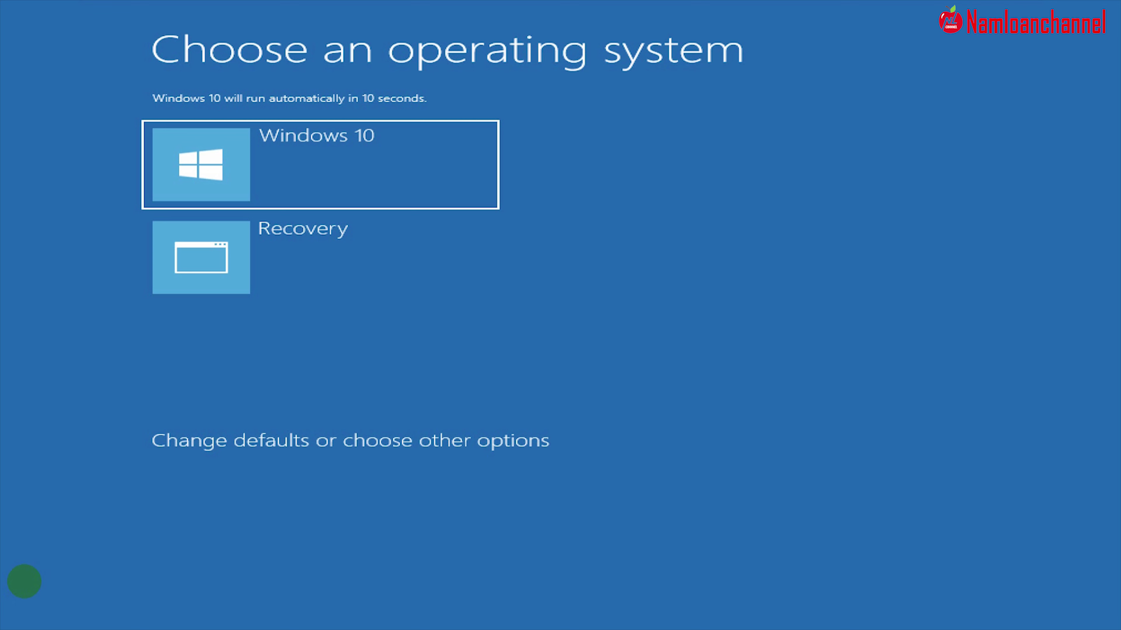
- Toggle between the Windows 10 and Recovery boot entries, then boot into Recovery
key("Down")
key("Up")
key("Down")
key("Up")
key("Down")
key("Up")
key("Down")
key("Up")
key("Down")
key("Up")
key("Down")
key("Up")
key("Down")
key("Up")
key("Down")
key("Up")
key("Down")
key("Up")
key("Down")
key("Up")
key("Down")
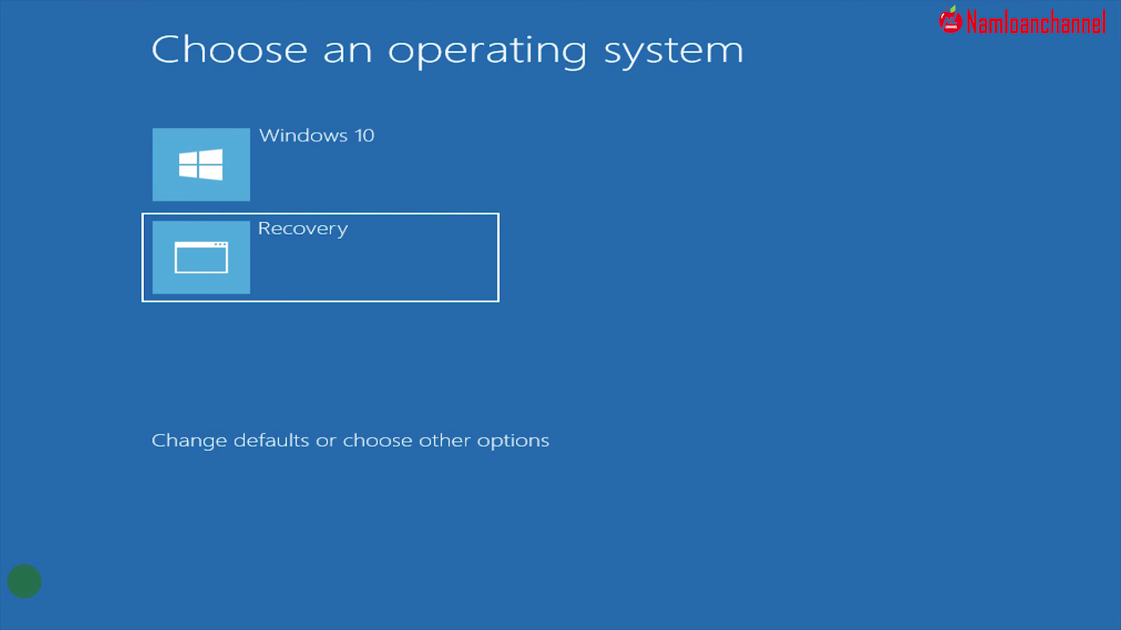
key("Return")
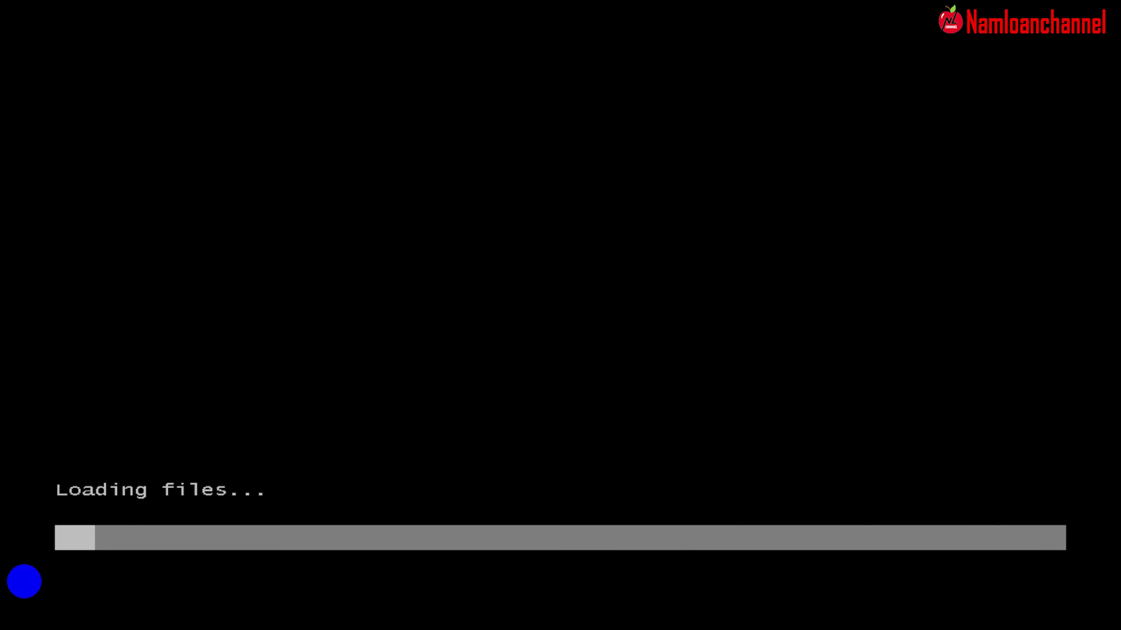